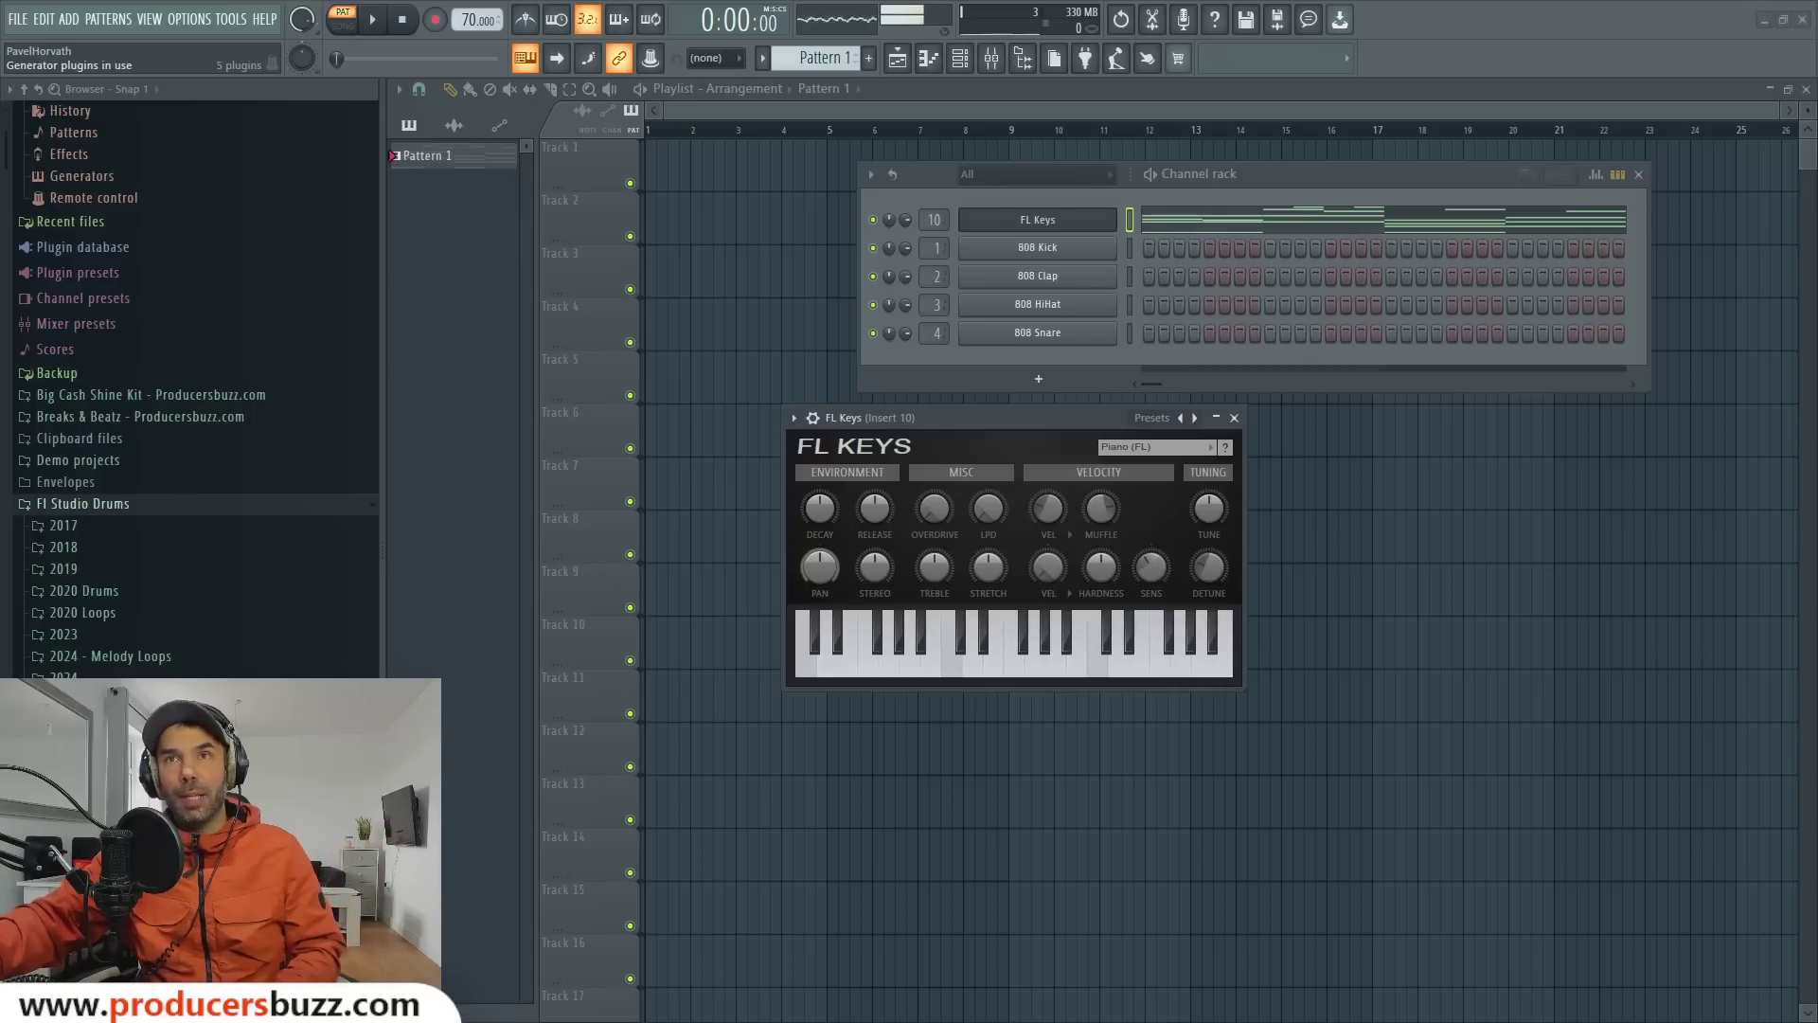
Load the Grand Piano (3 MB) preset in FL Keys and close the Mixer.
mouse_move(1009, 421)
mouse_down()
mouse_move(986, 538)
mouse_move(1006, 432)
mouse_move(1030, 451)
mouse_move(1003, 449)
mouse_up()
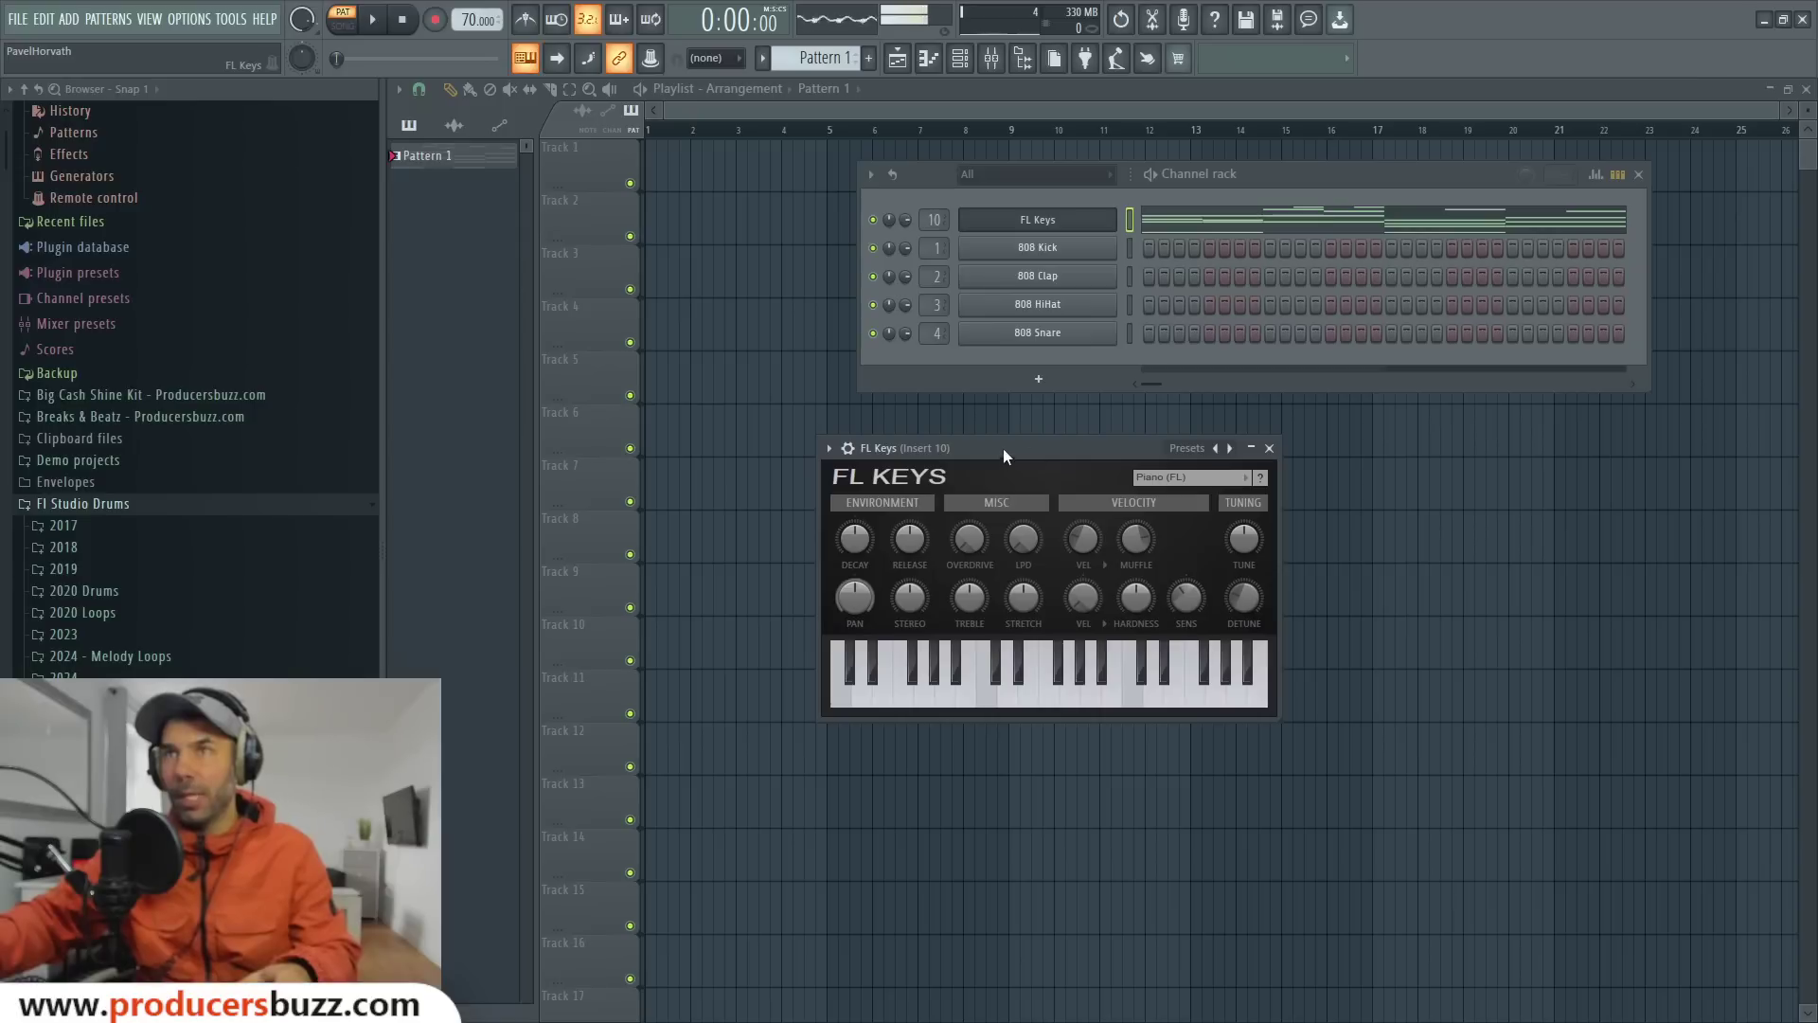
click(1153, 479)
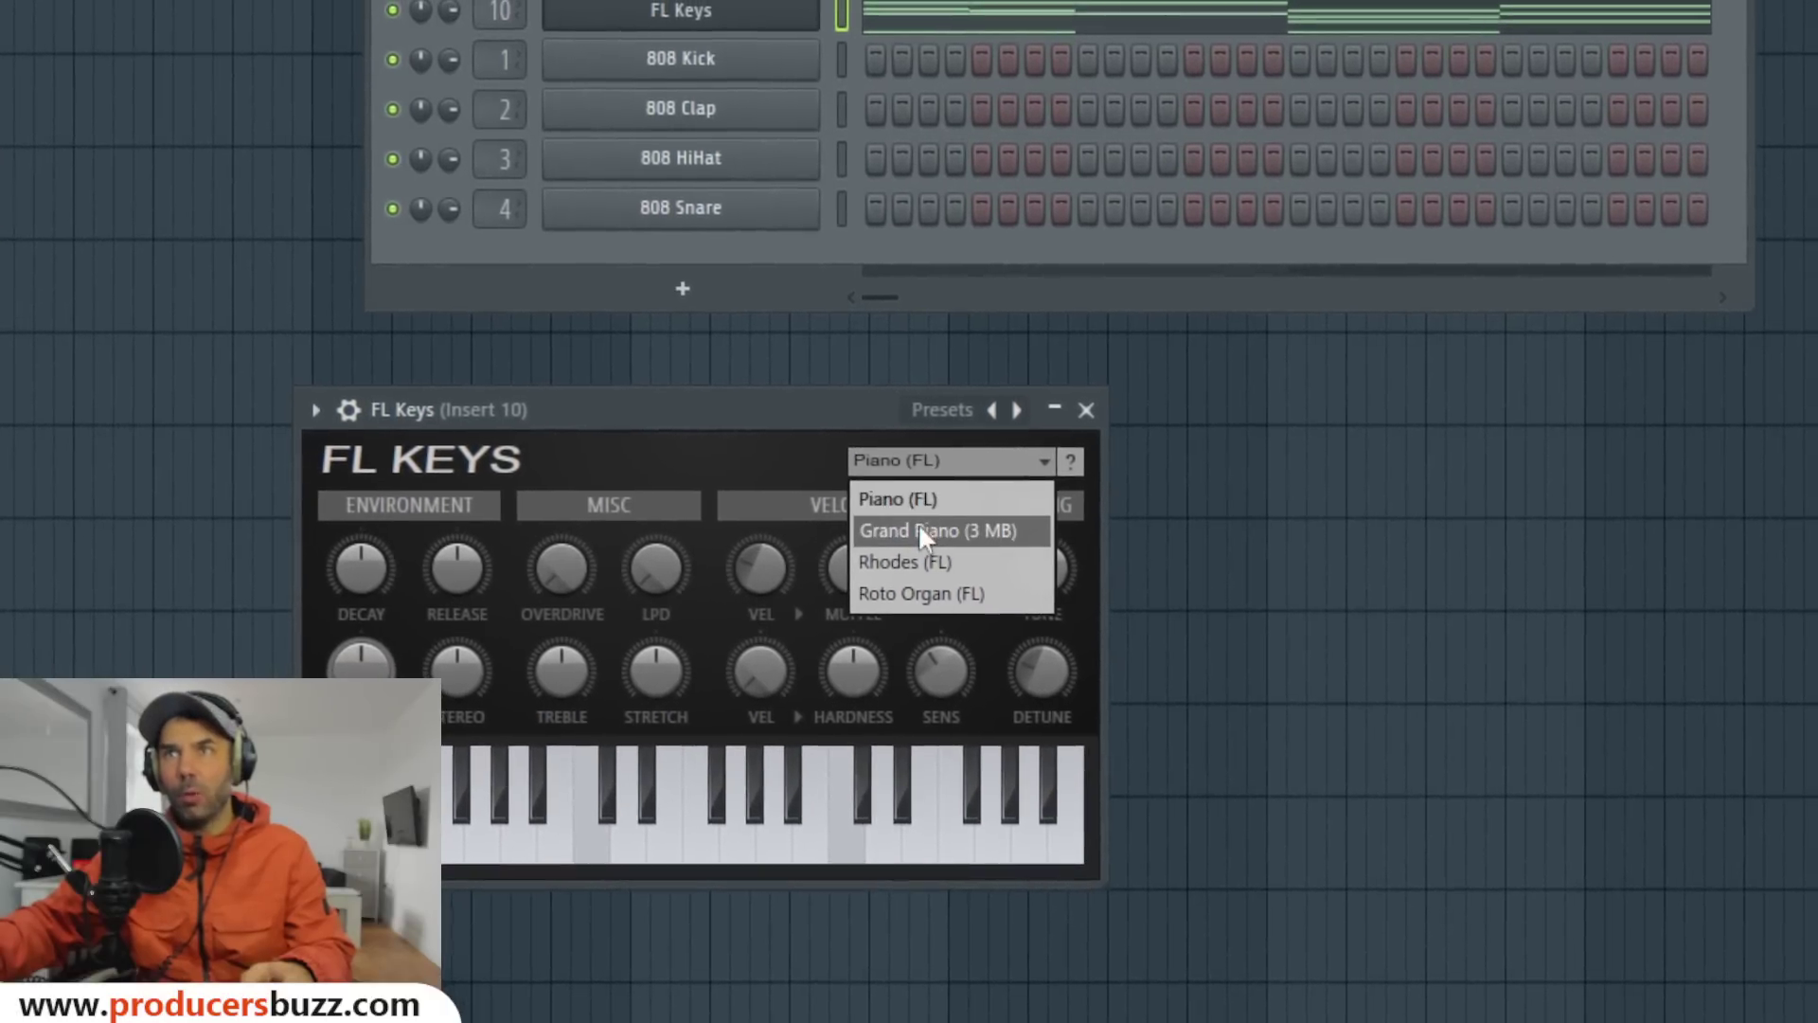
click(911, 515)
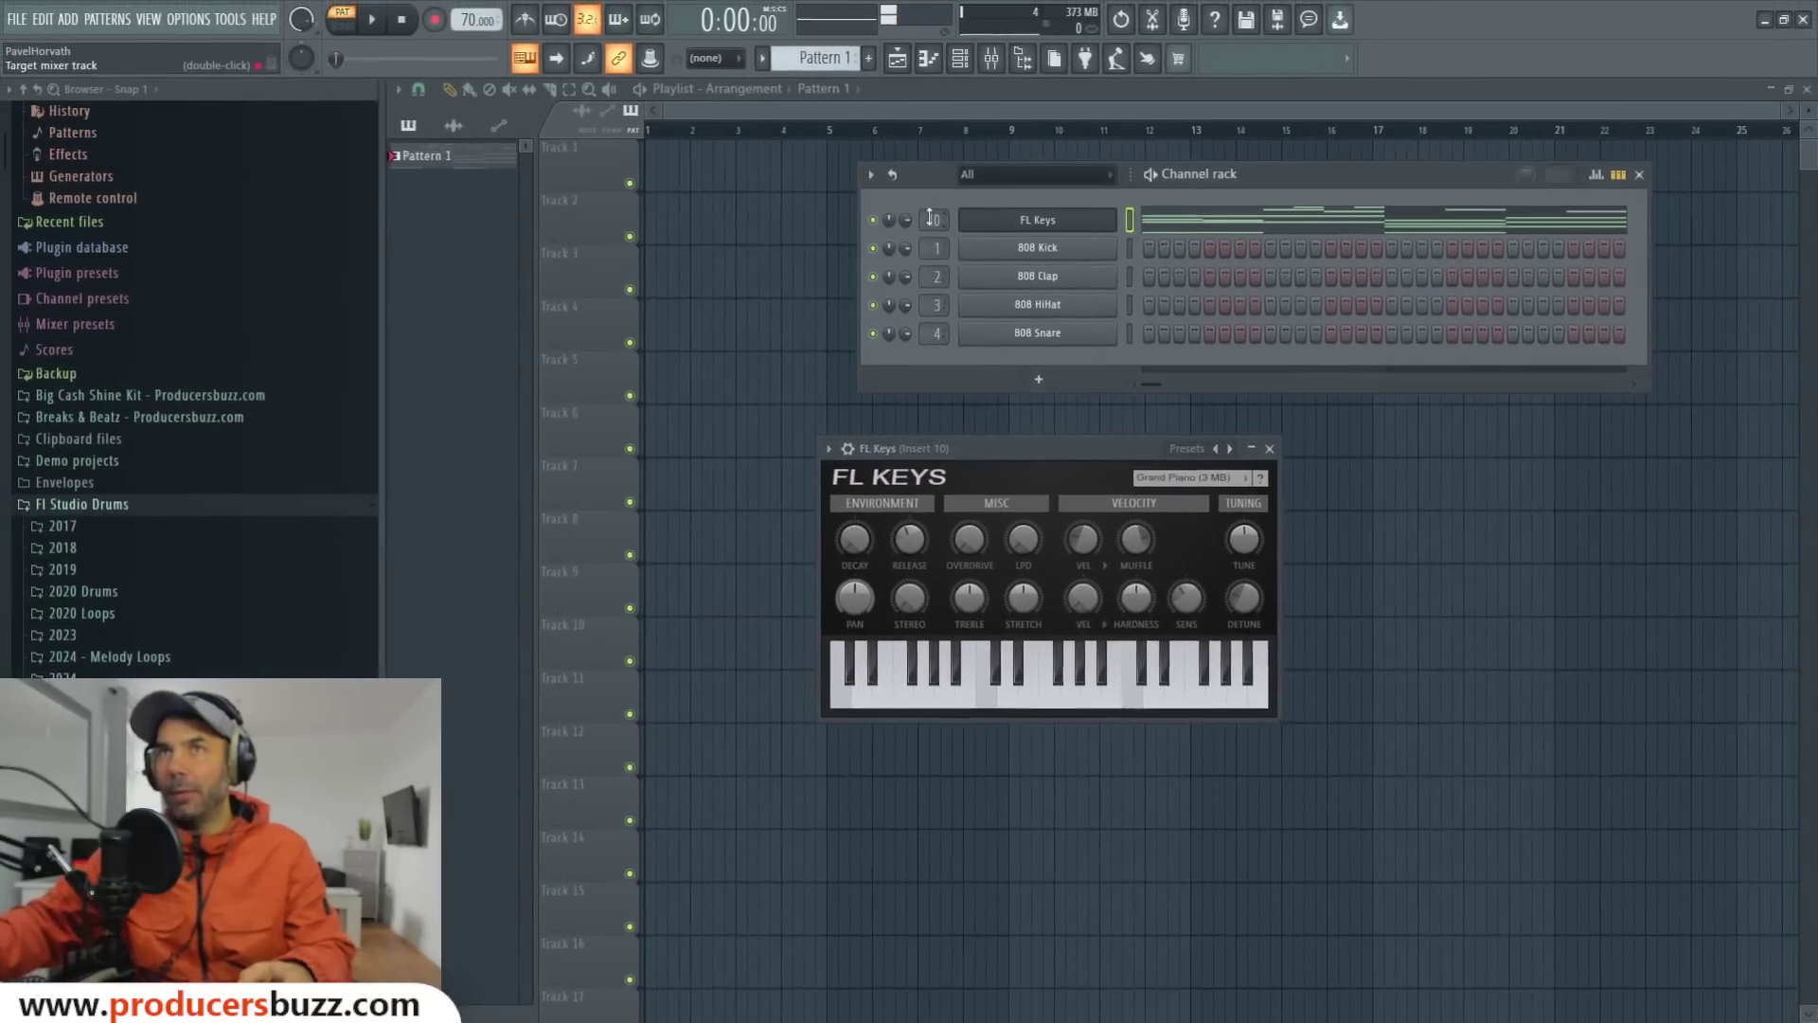
key(F9)
click(1807, 89)
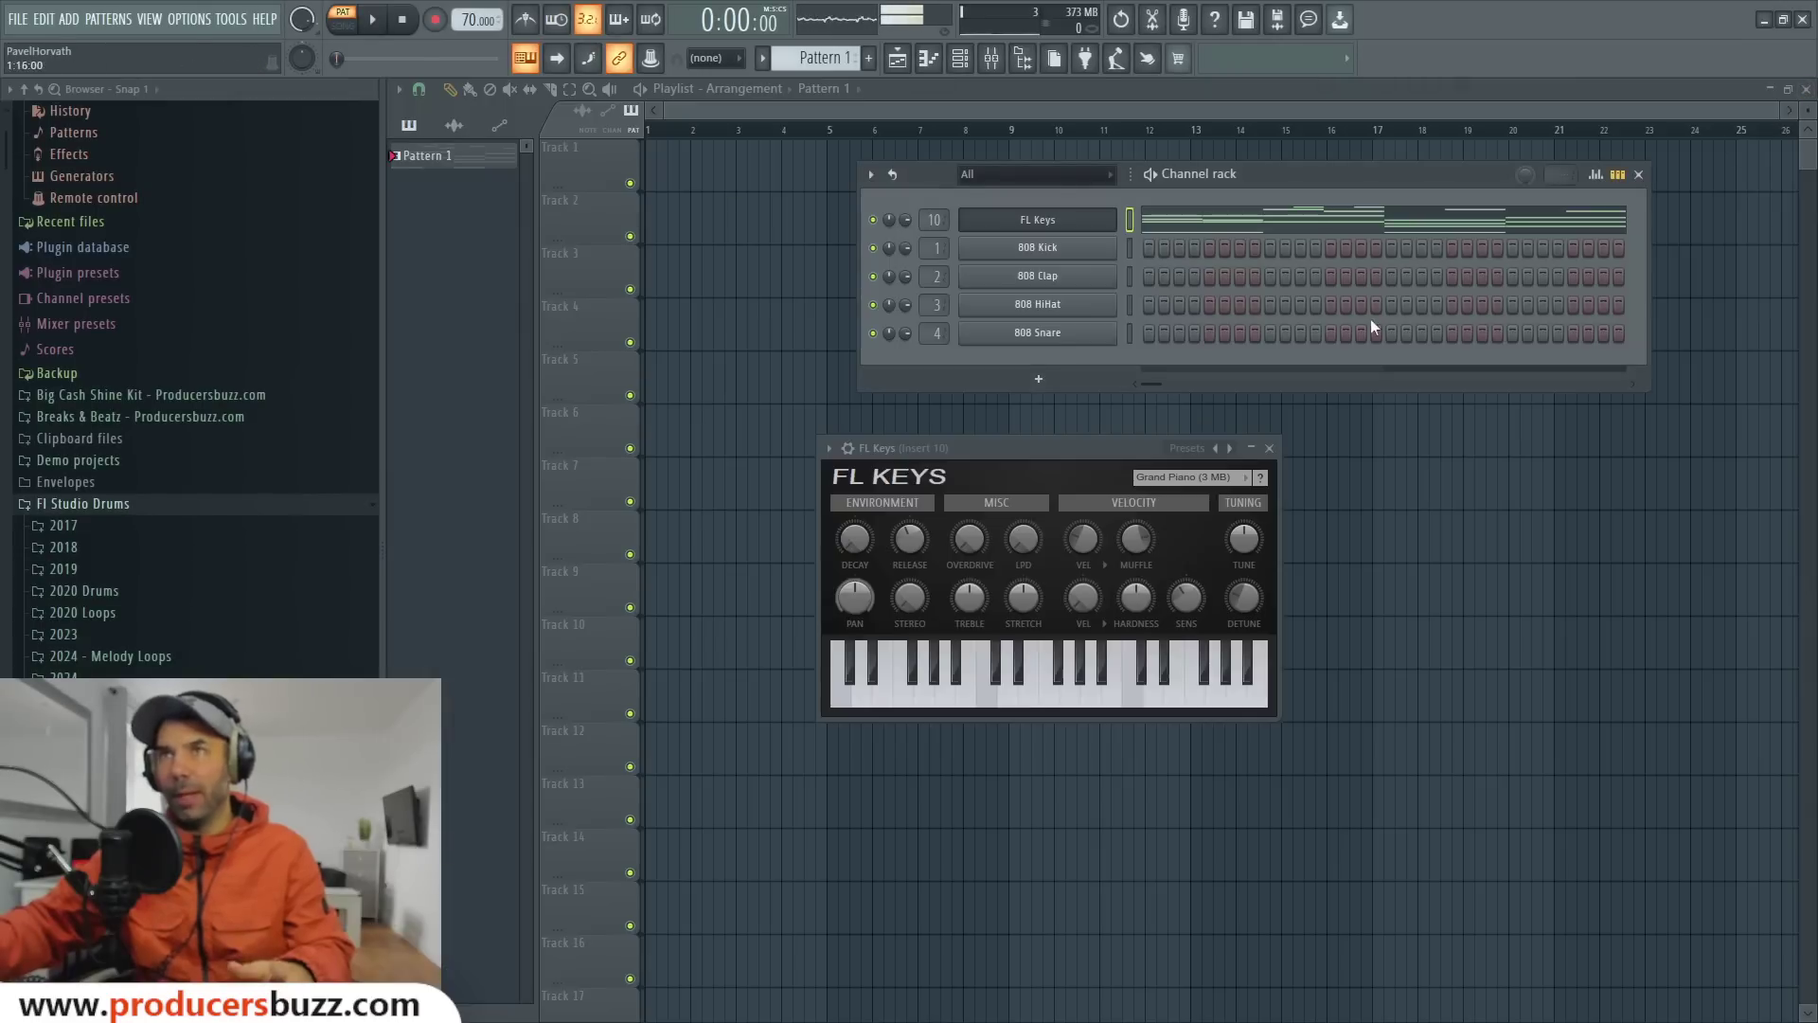
Reselect Grand Piano (3 MB) from the FL Keys preset list and reposition the window.
drag(1064, 446, 1129, 452)
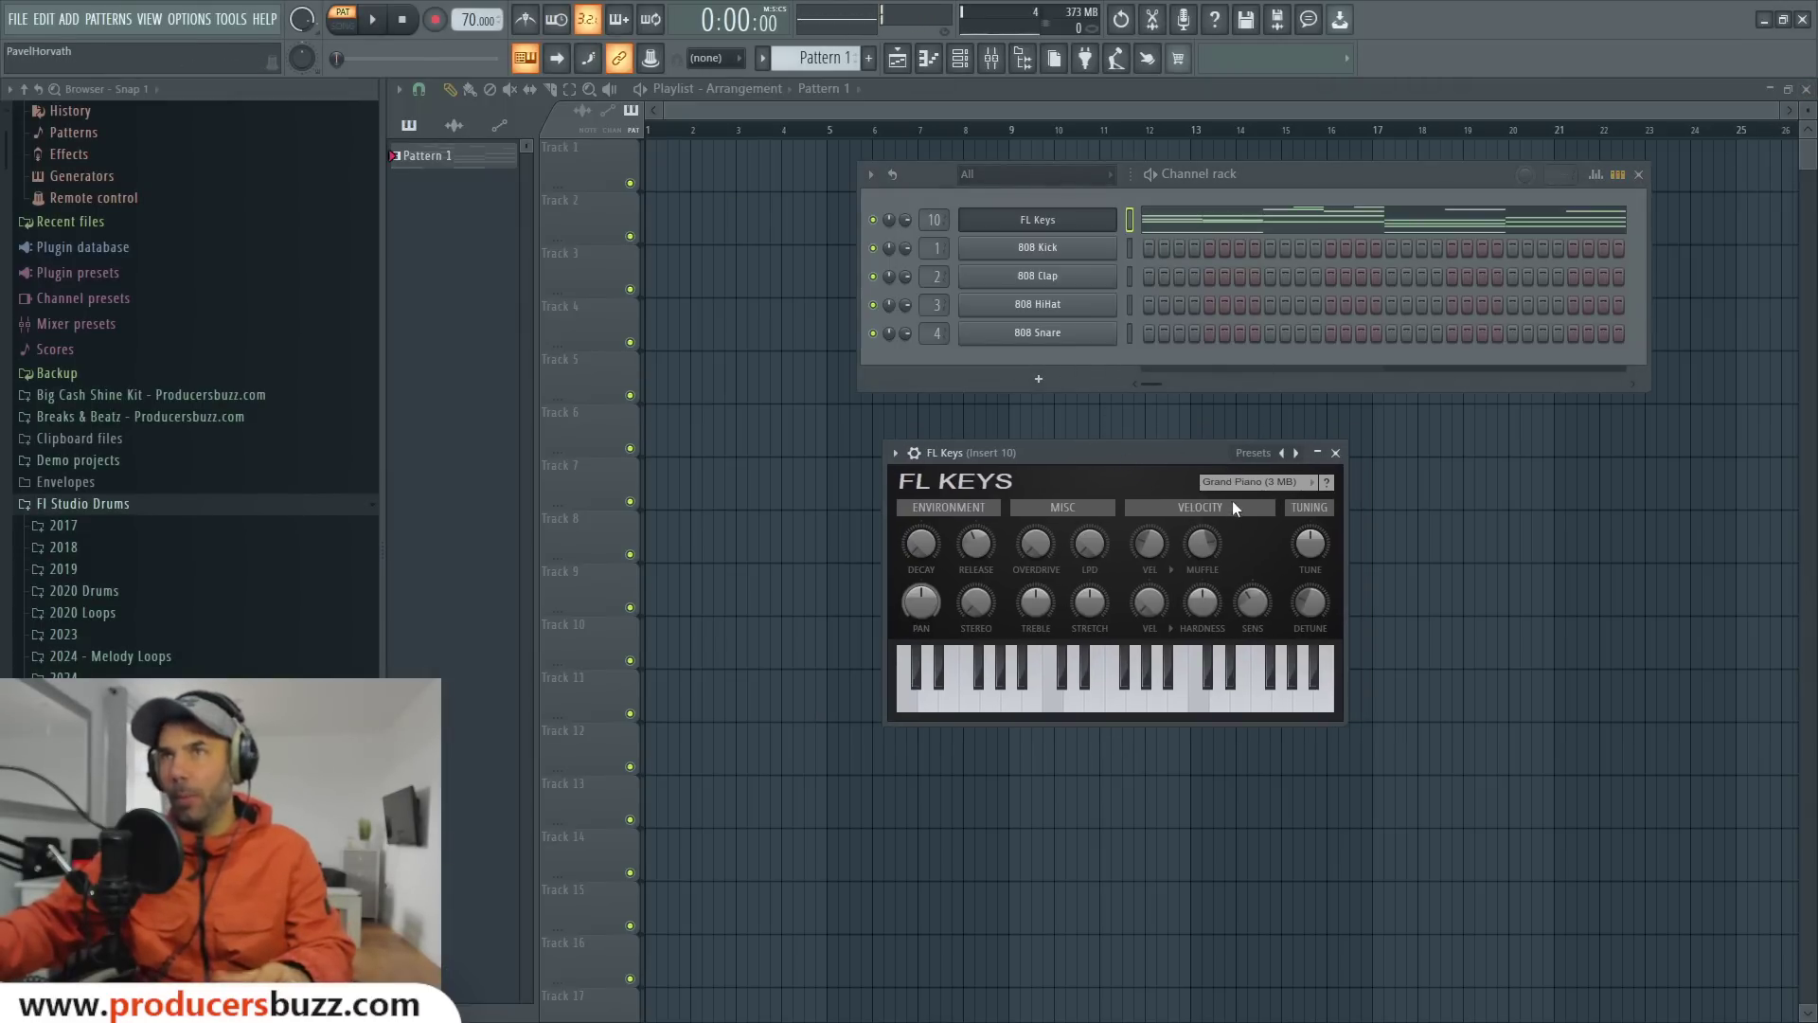
click(1252, 485)
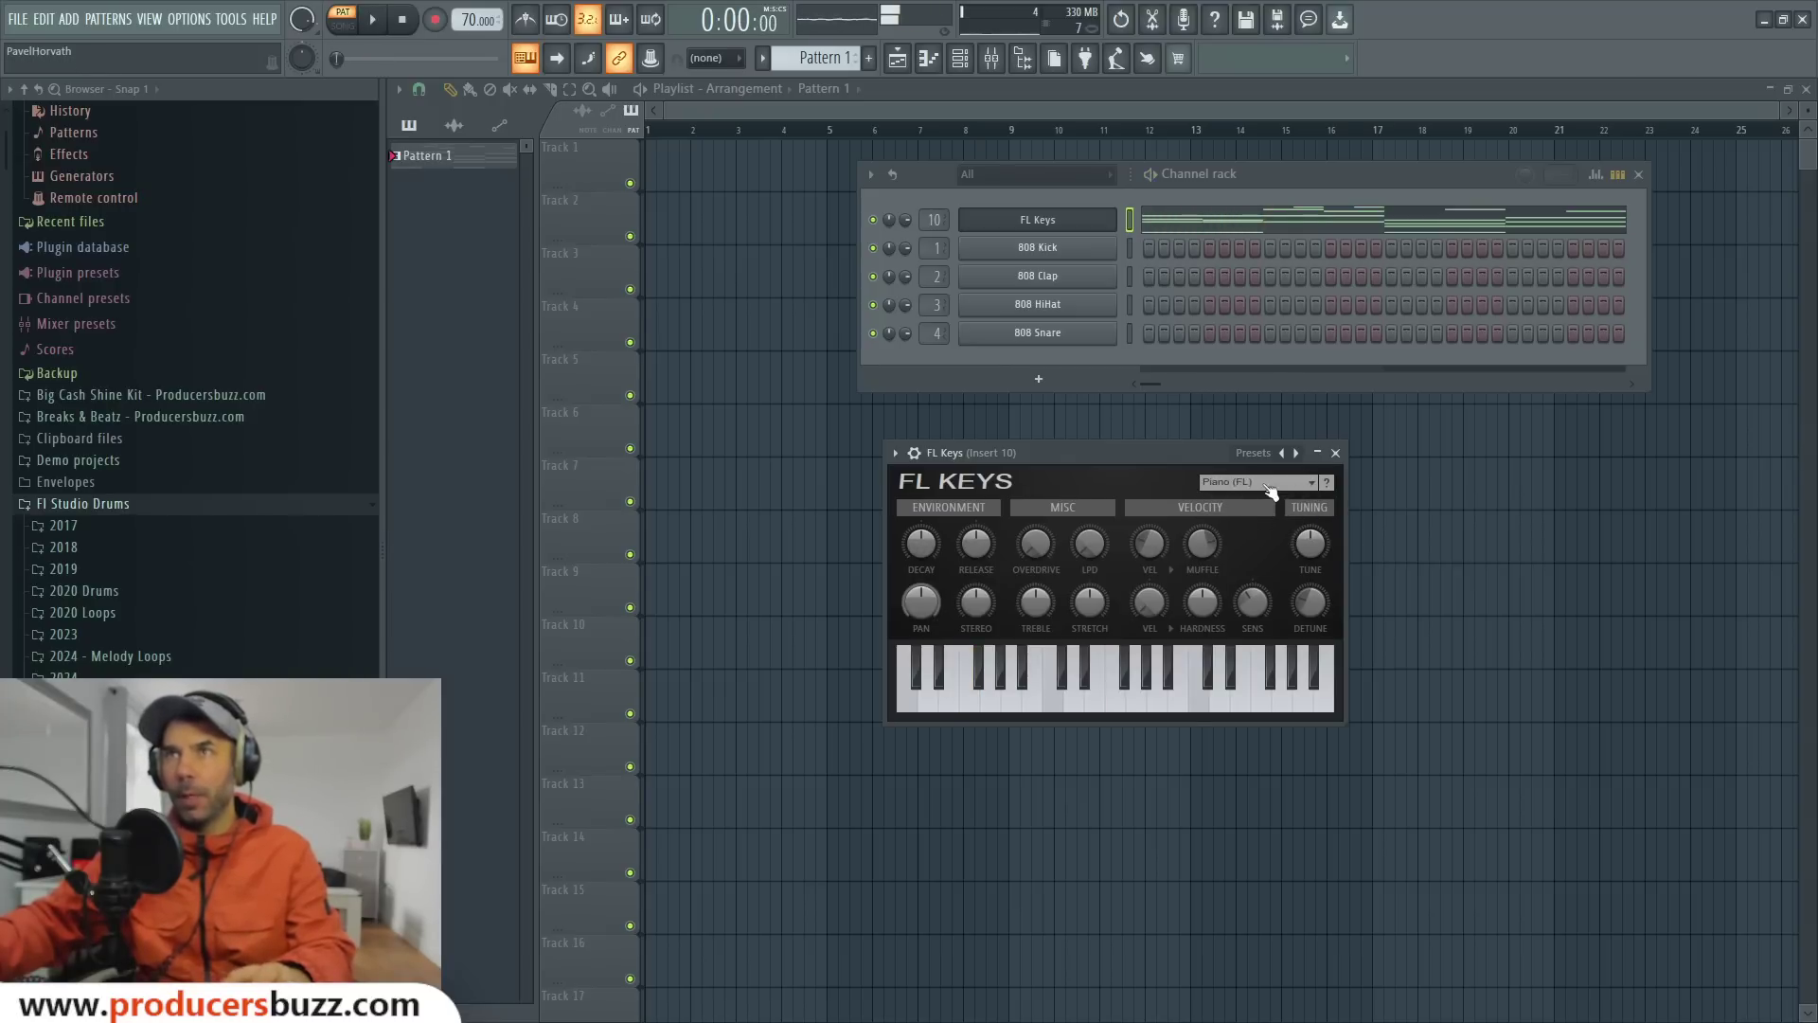
click(1255, 524)
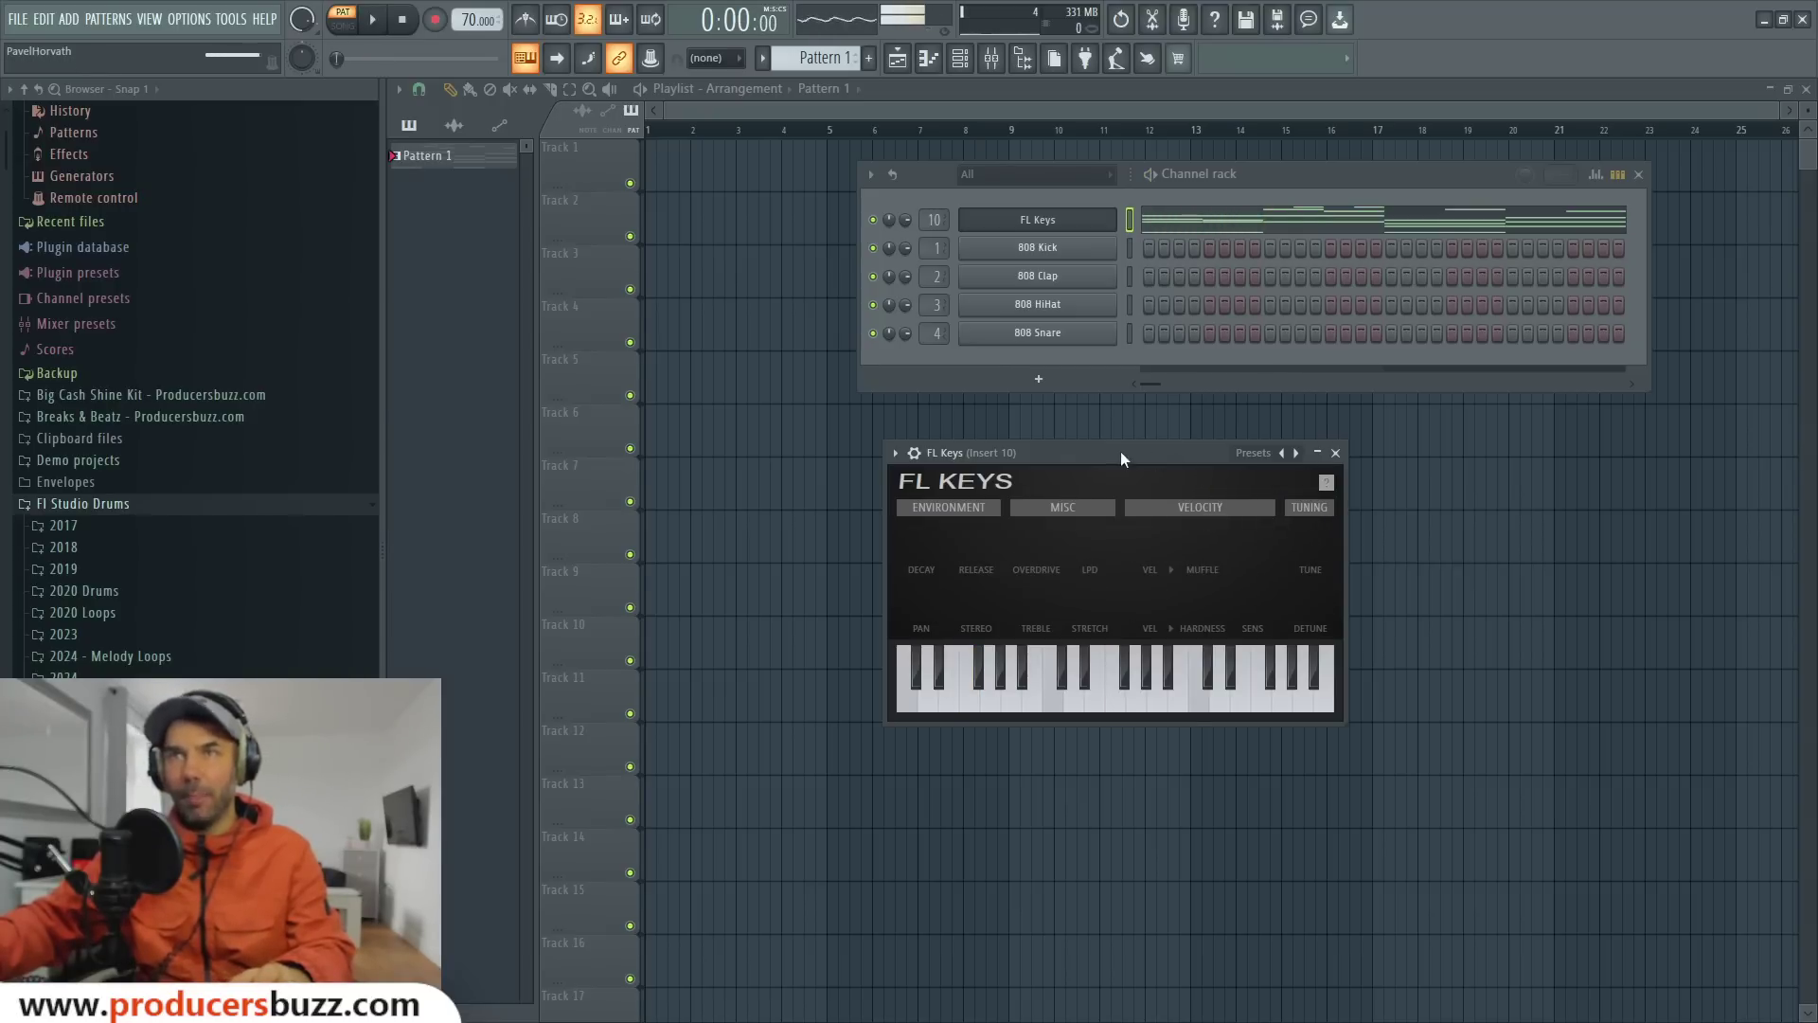
drag(1121, 450, 1218, 429)
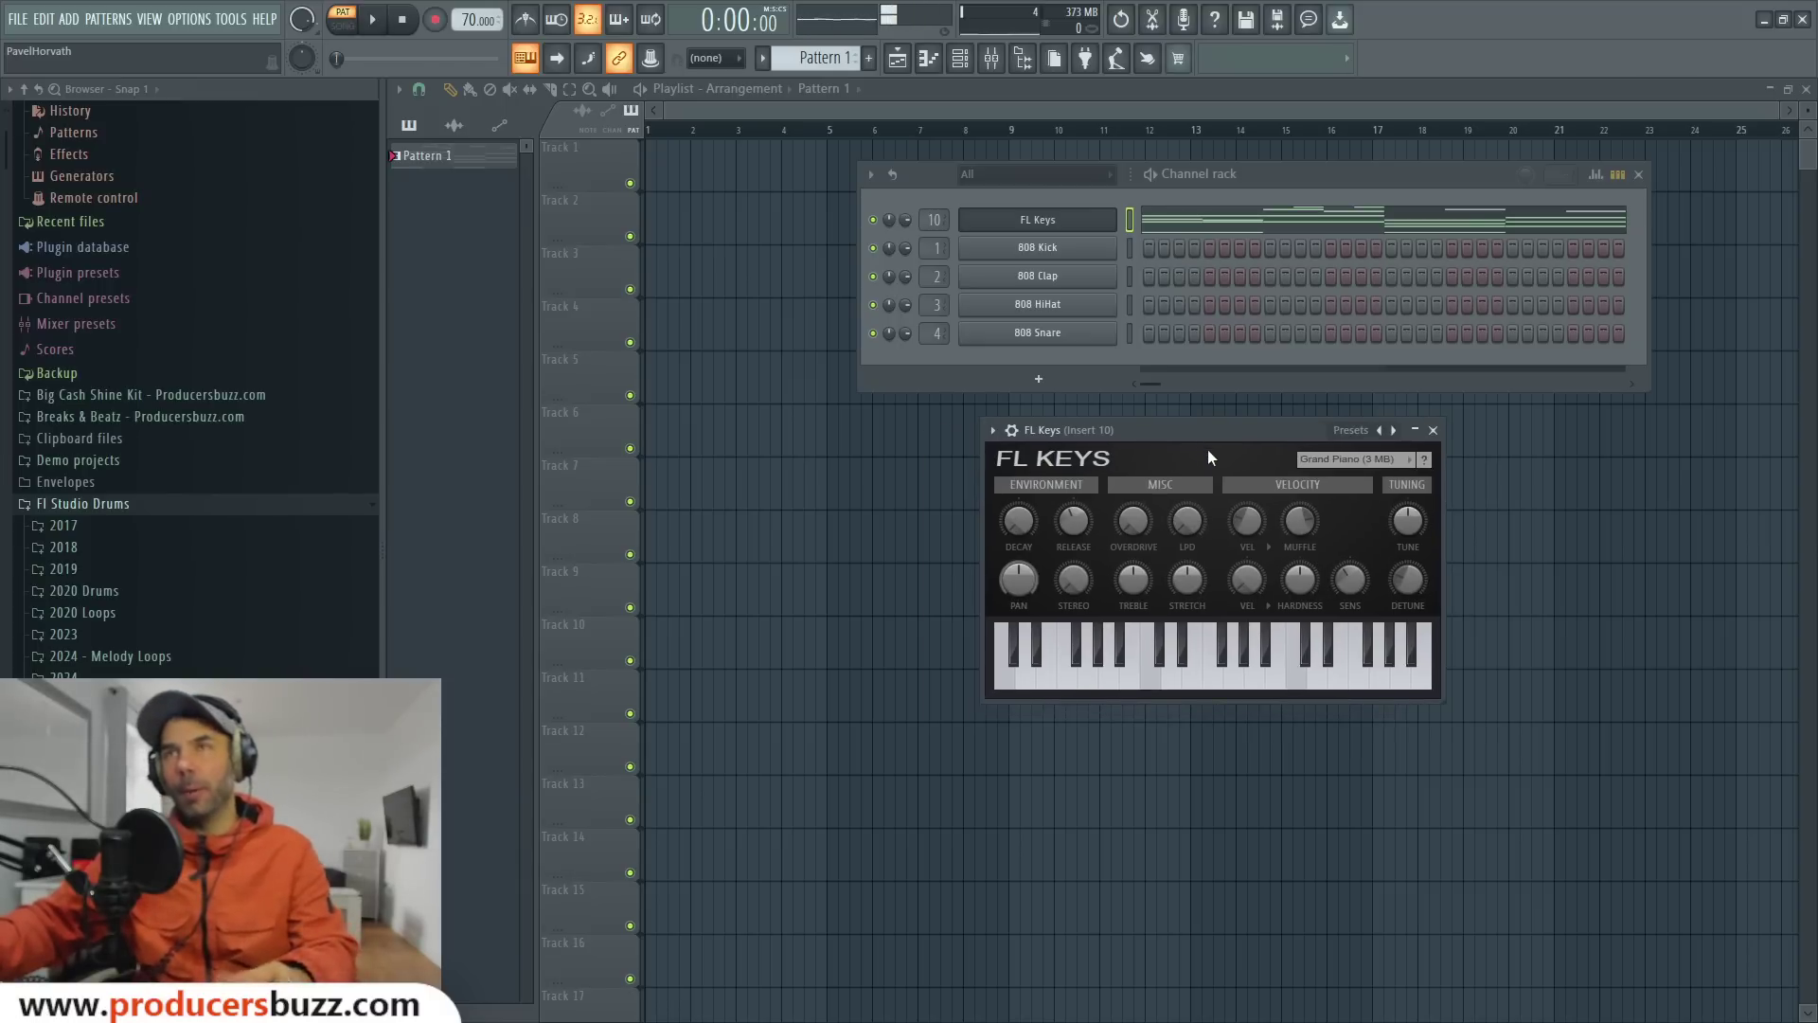
Audition the piano and turn down its TREBLE knob.
key(space)
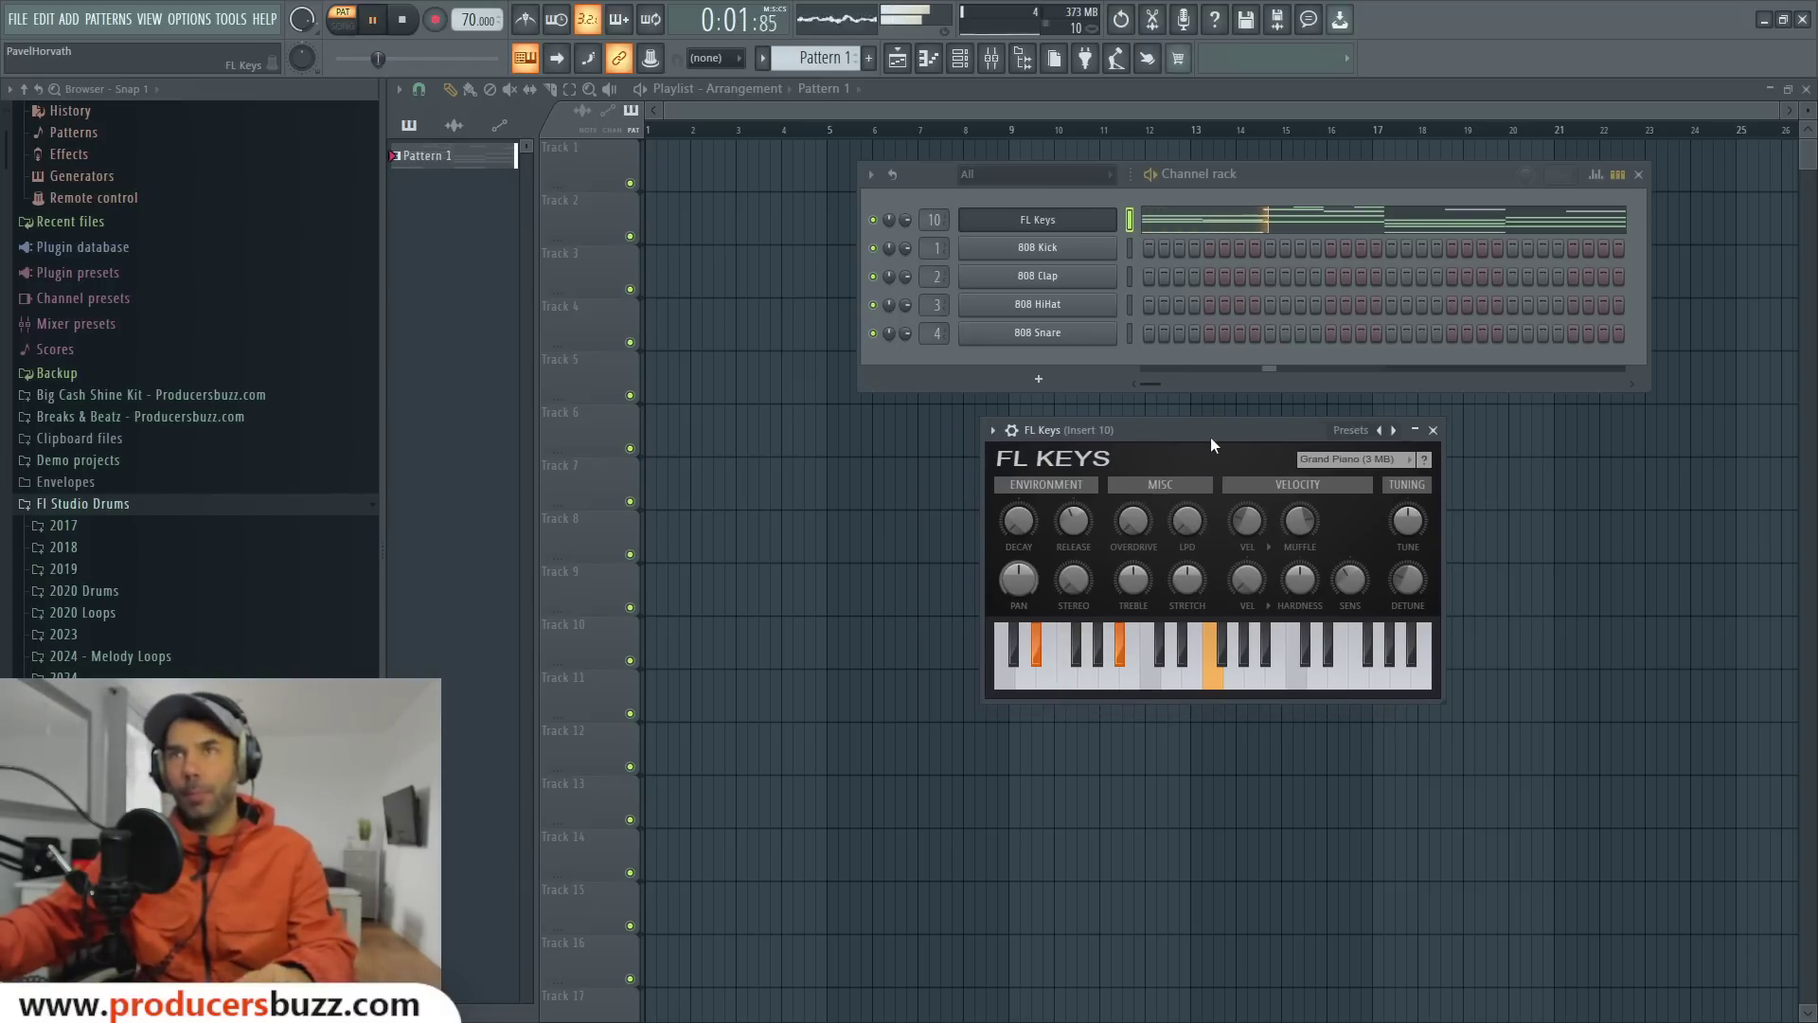
key(space)
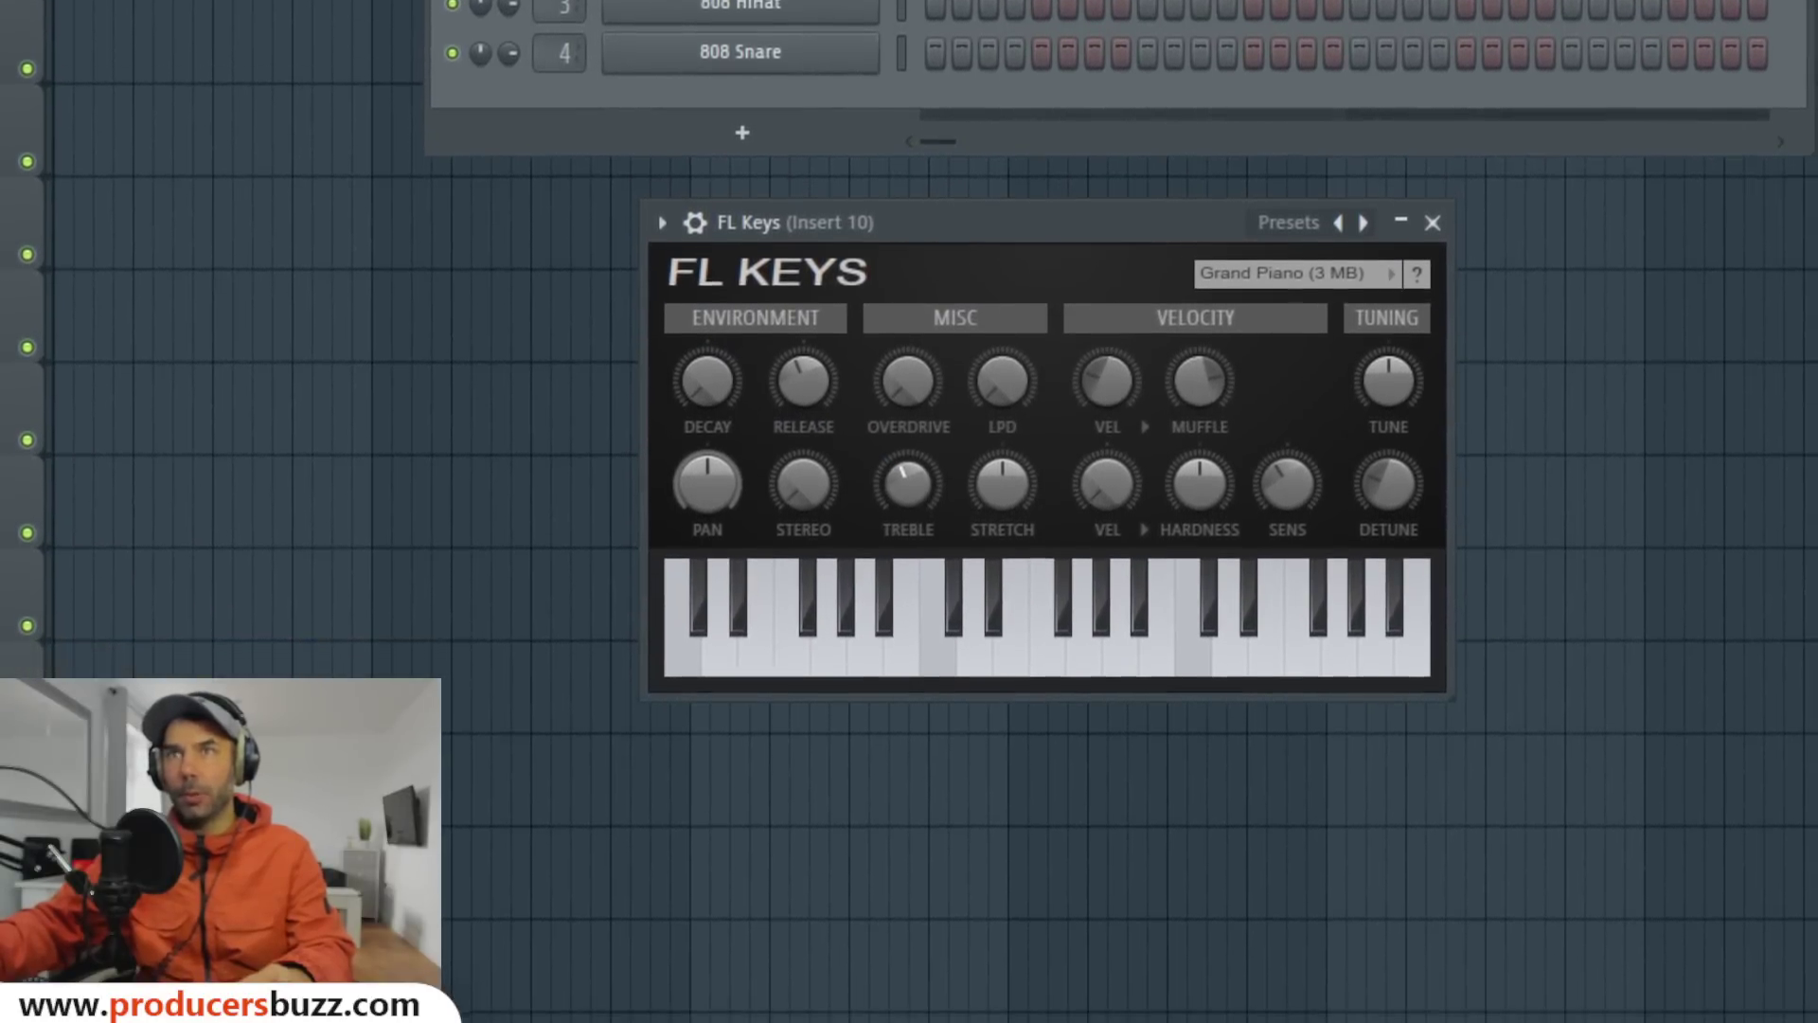
drag(907, 483, 905, 487)
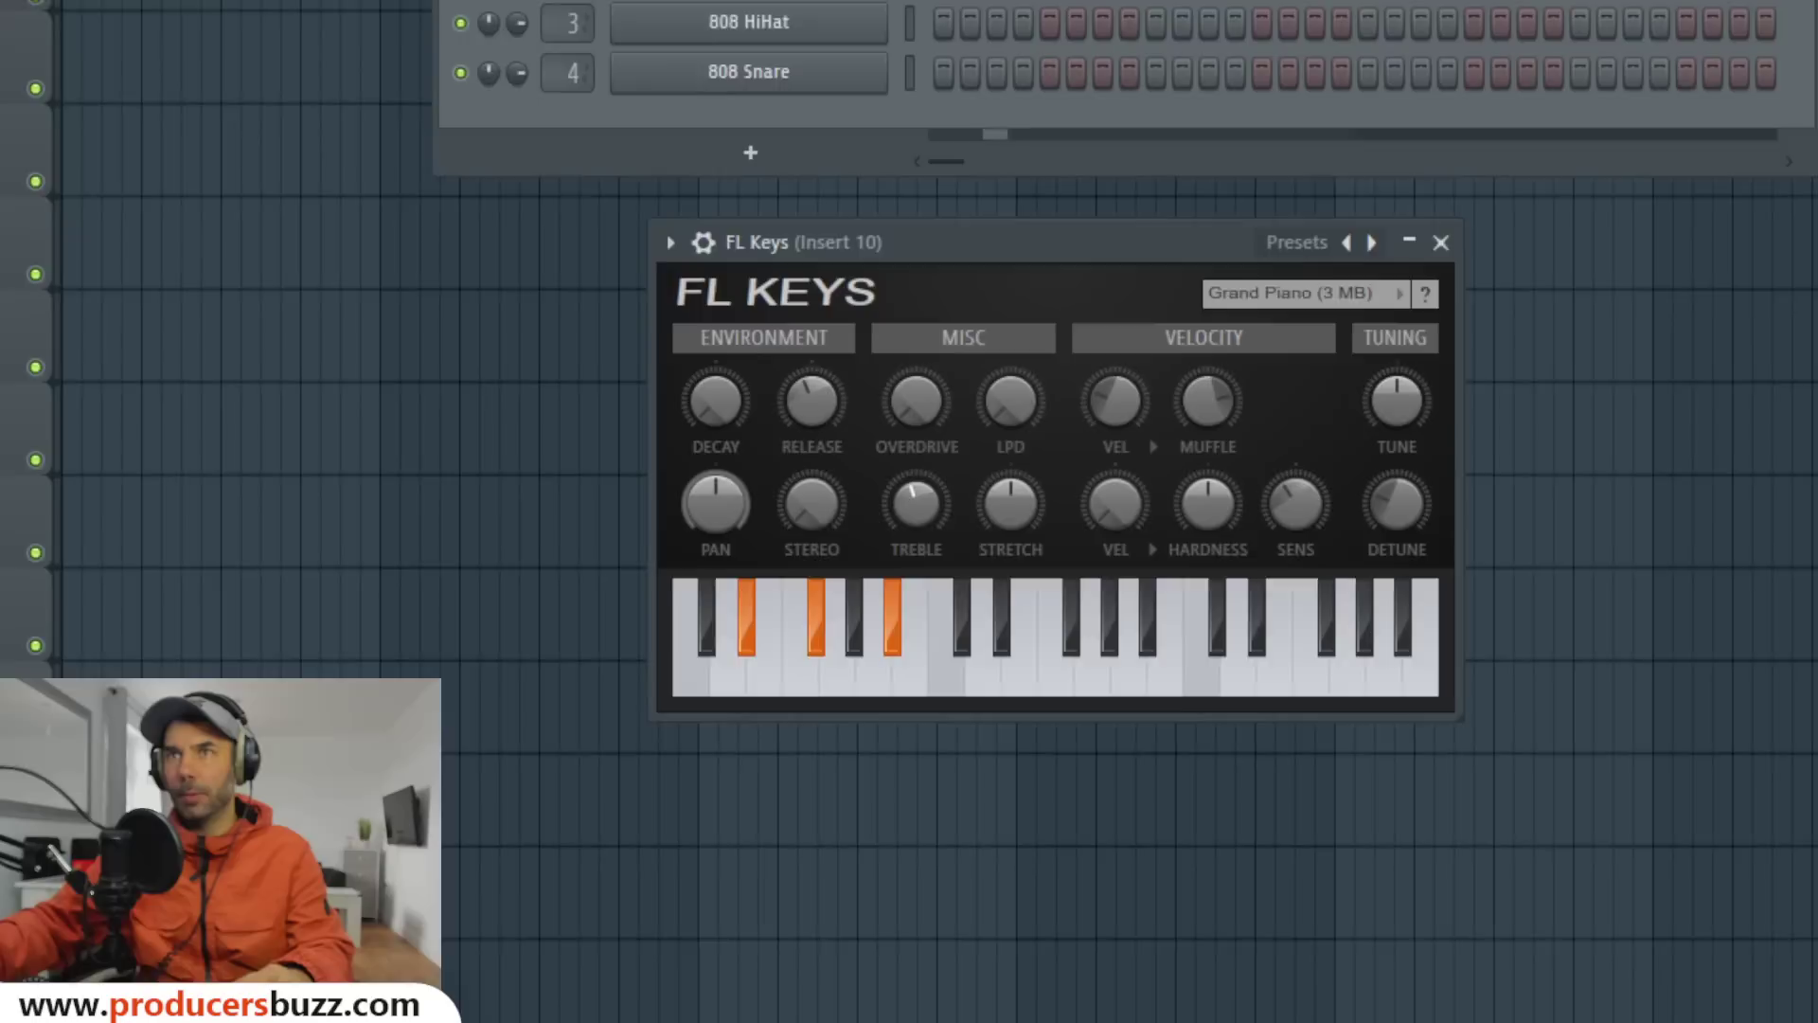
drag(912, 501, 912, 491)
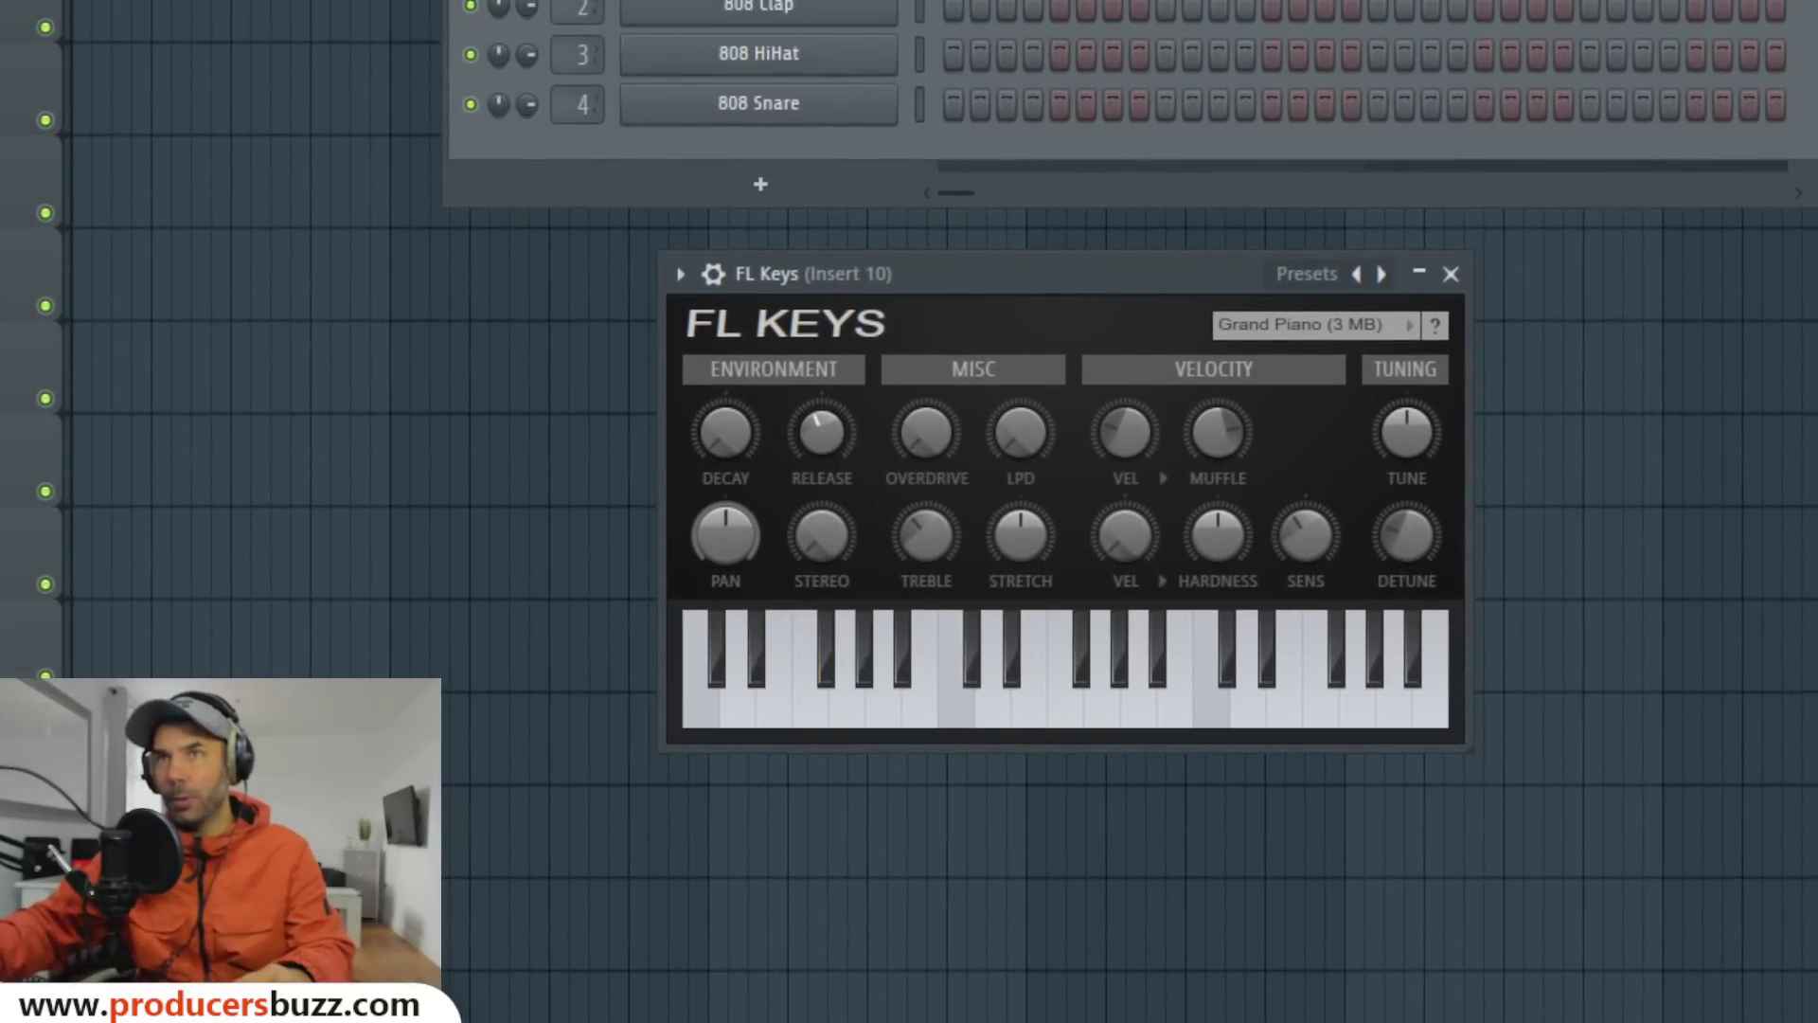
Adjust RELEASE, lower HARDNESS for a softer tone, and close FL Keys.
drag(821, 428, 821, 428)
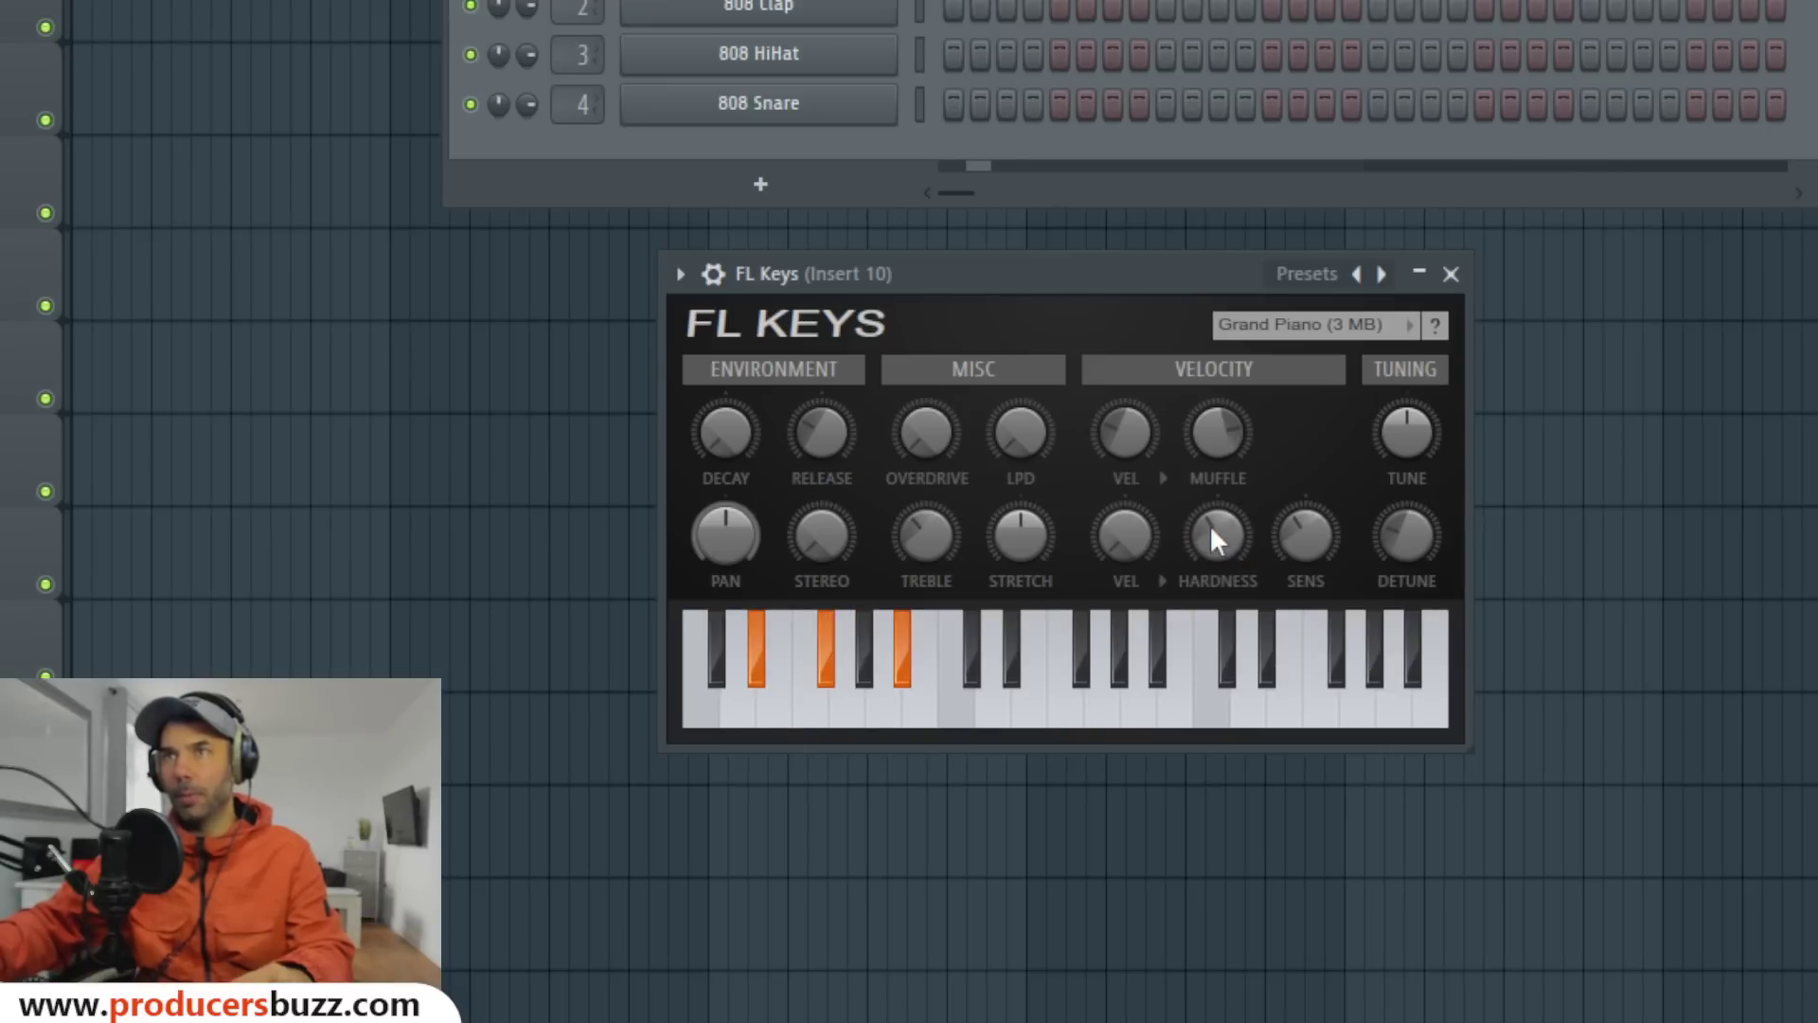
mouse_move(1210, 532)
mouse_down()
mouse_move(1210, 559)
mouse_move(1208, 519)
mouse_up()
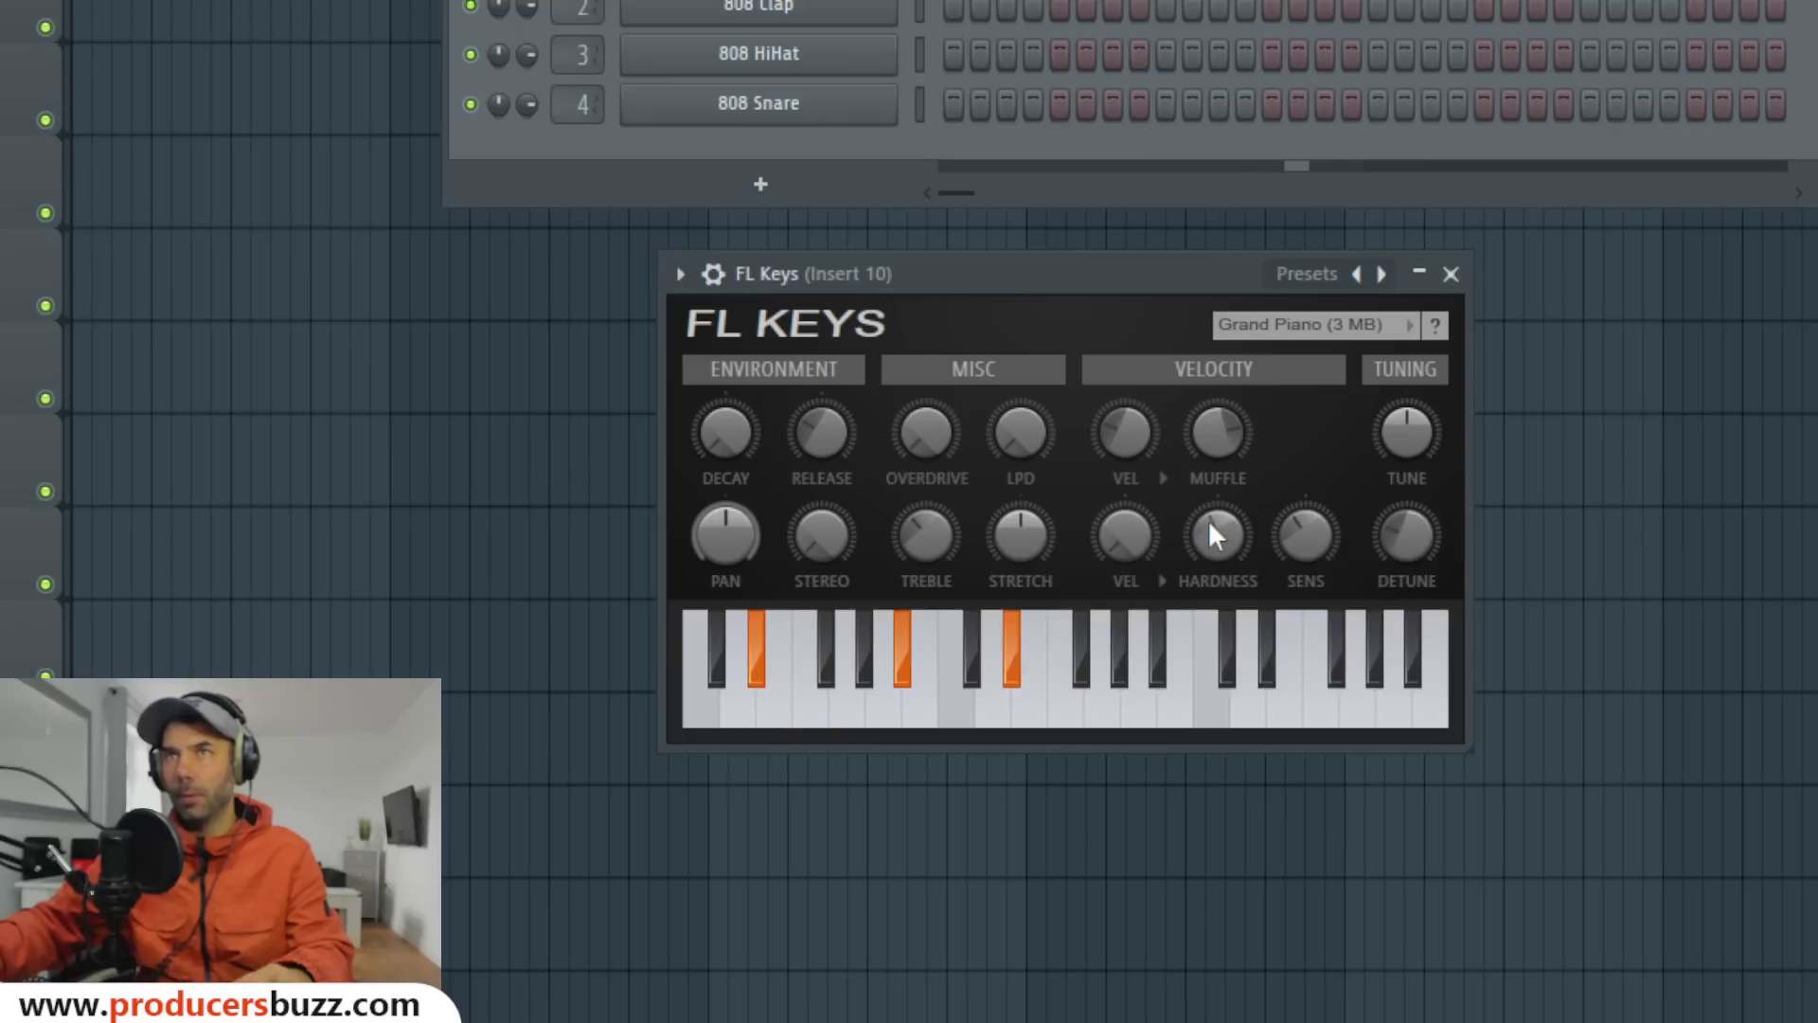
click(1451, 276)
Open the FL Keys piano roll, audition it, and marquee-select chord notes in both bars.
right_click(956, 7)
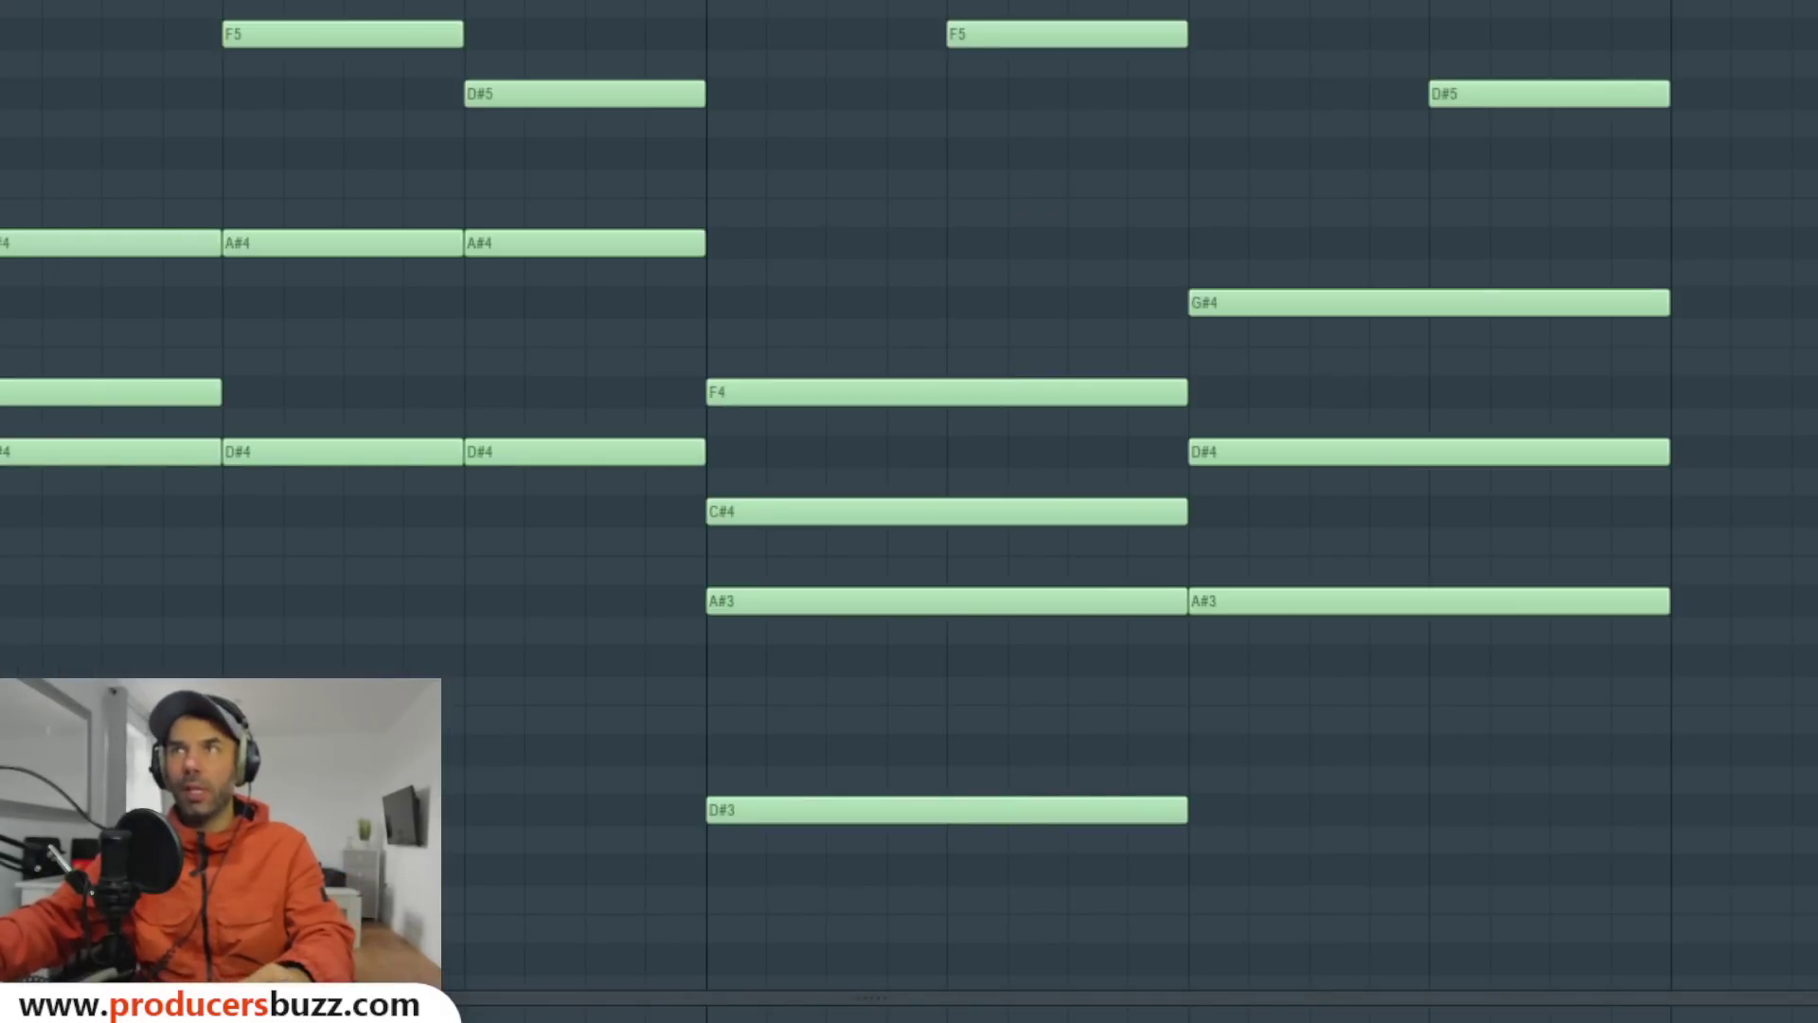
scroll(909, 426, down, 2)
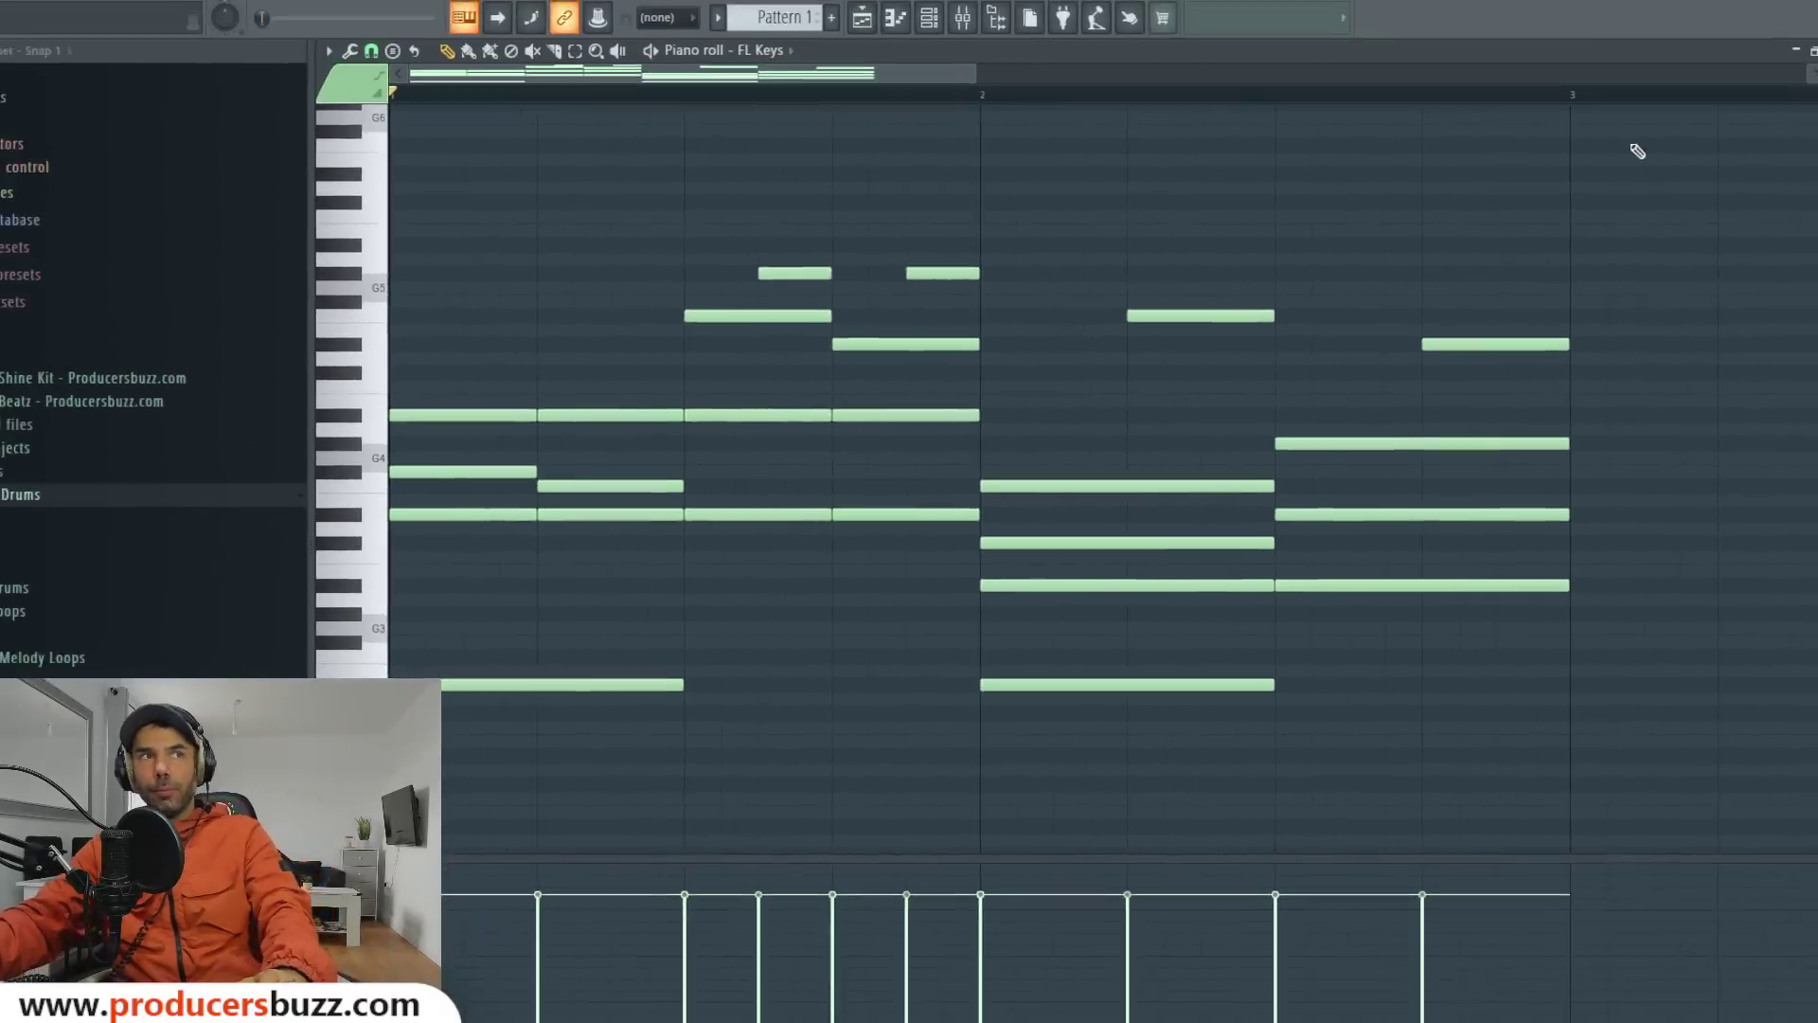
key(space)
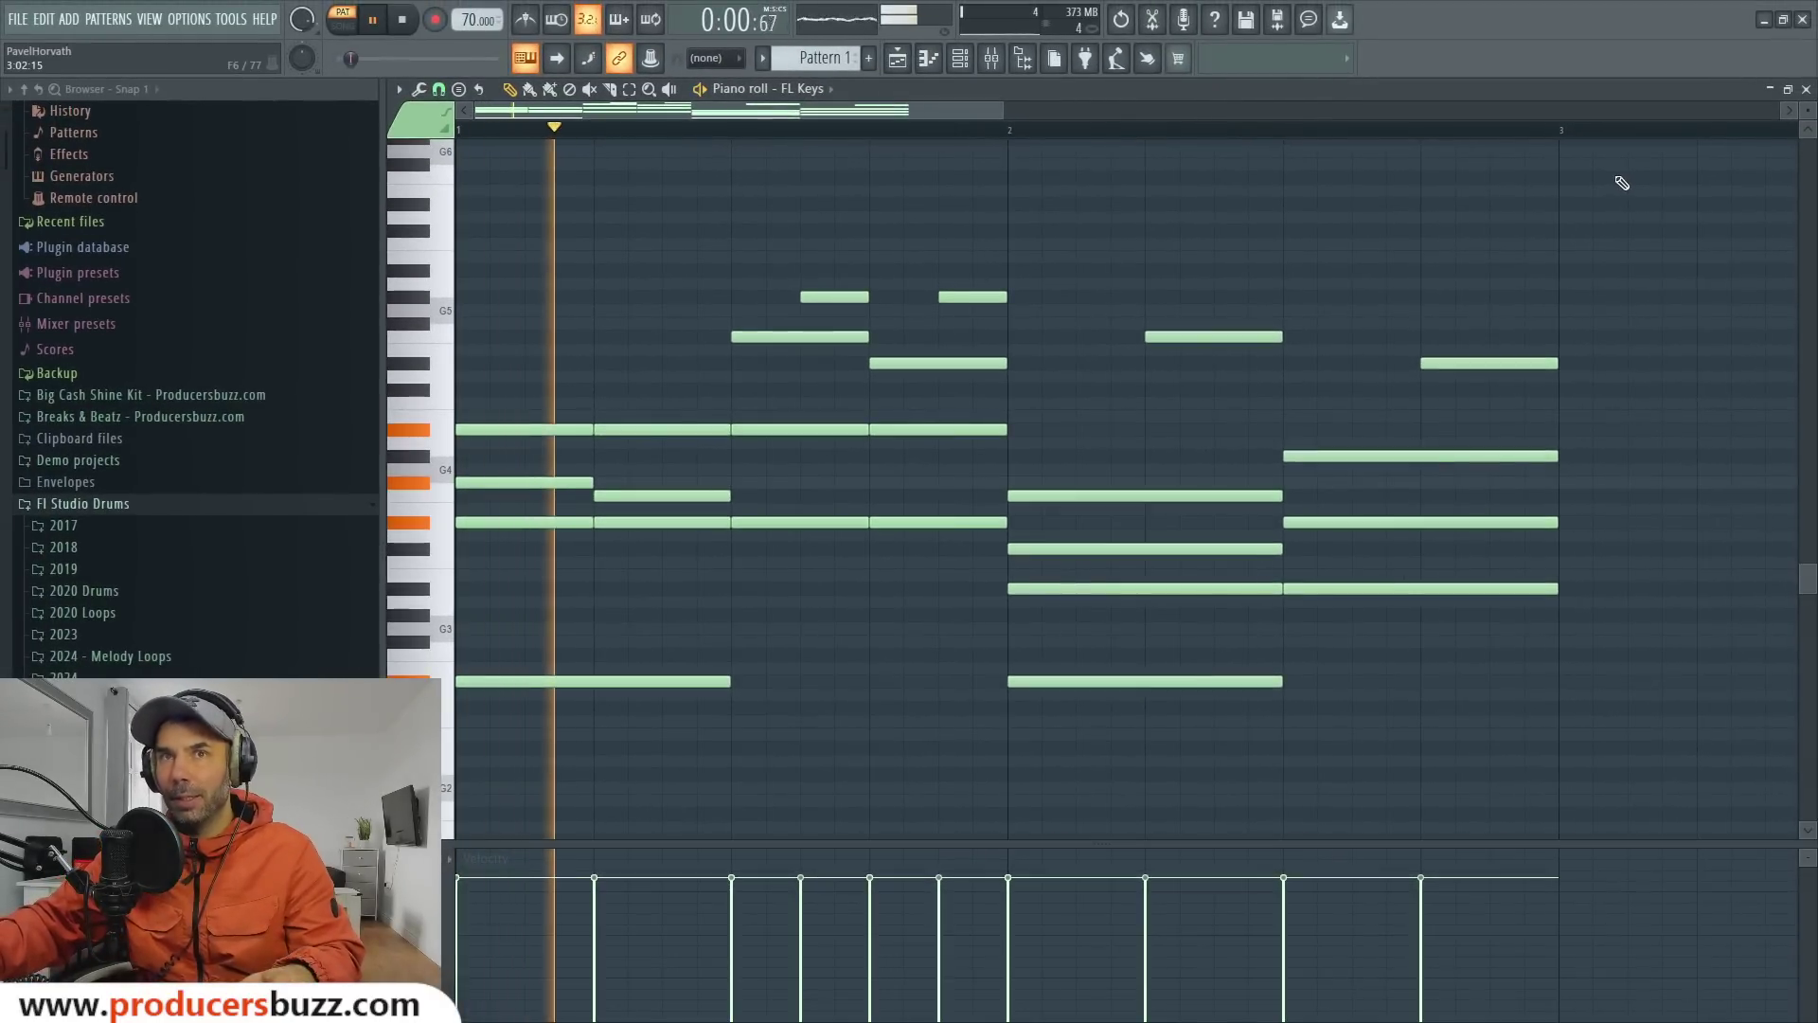
key(space)
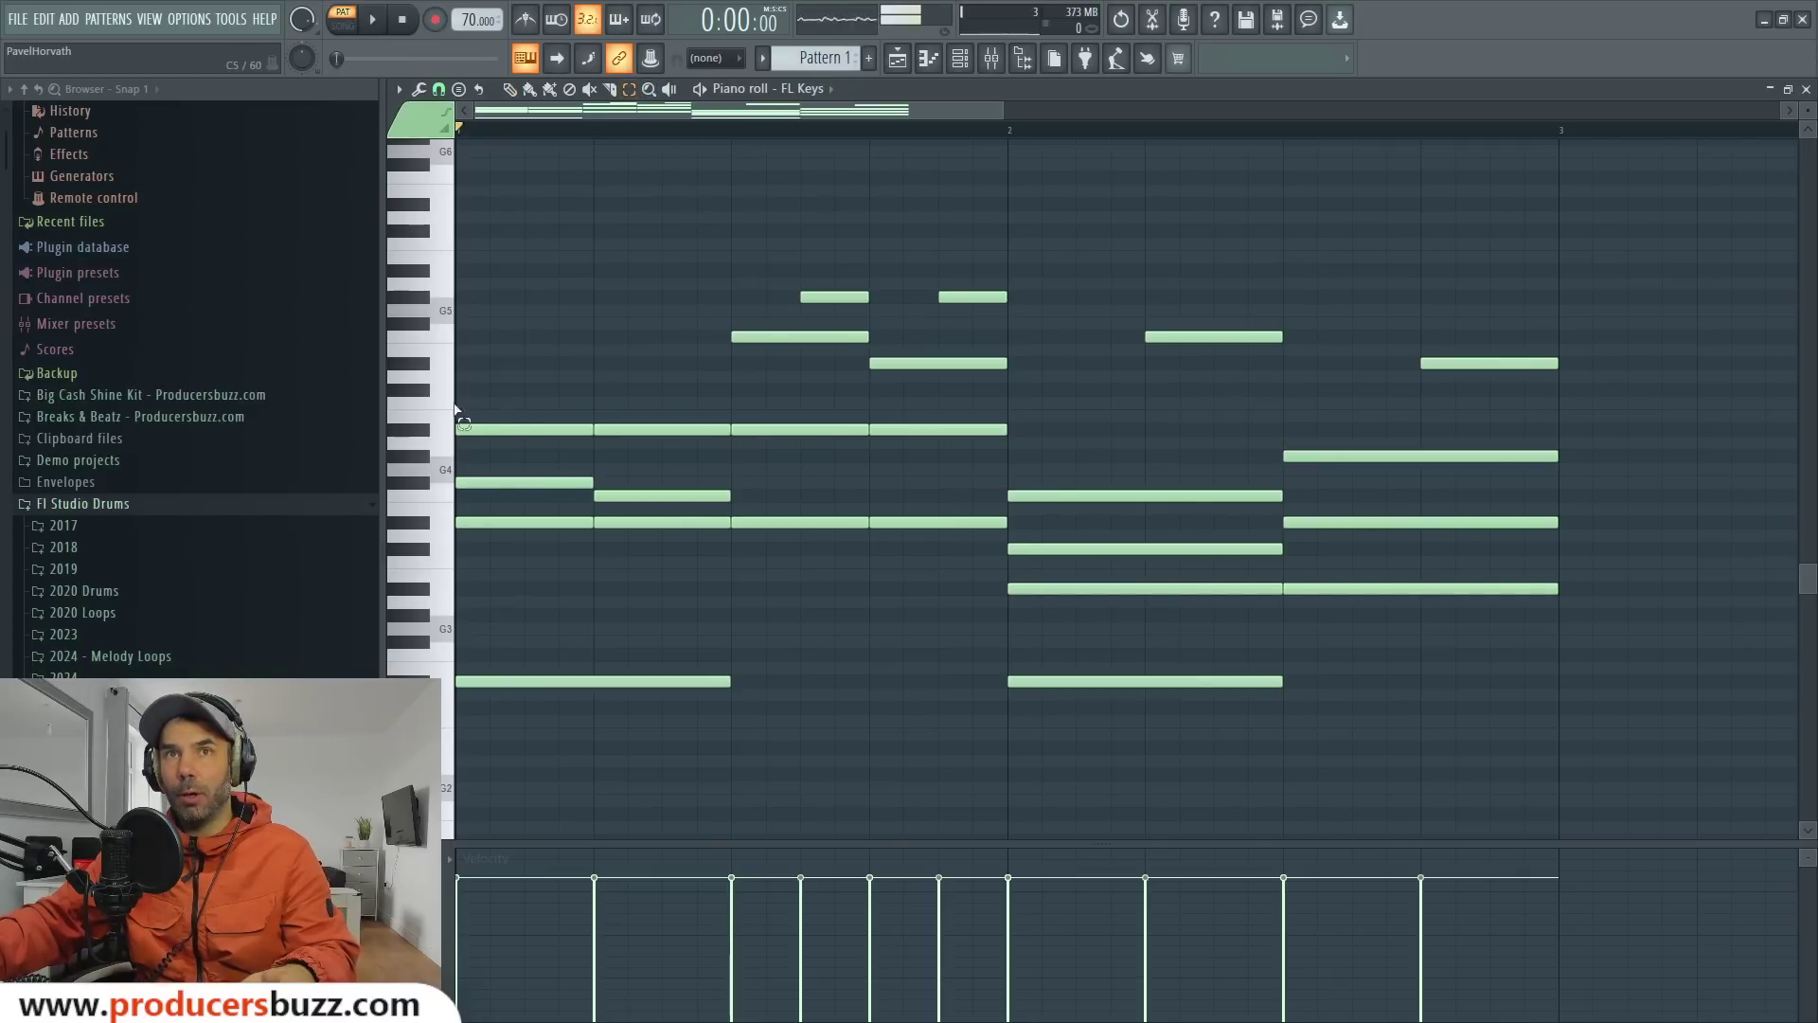
drag(472, 397, 806, 758)
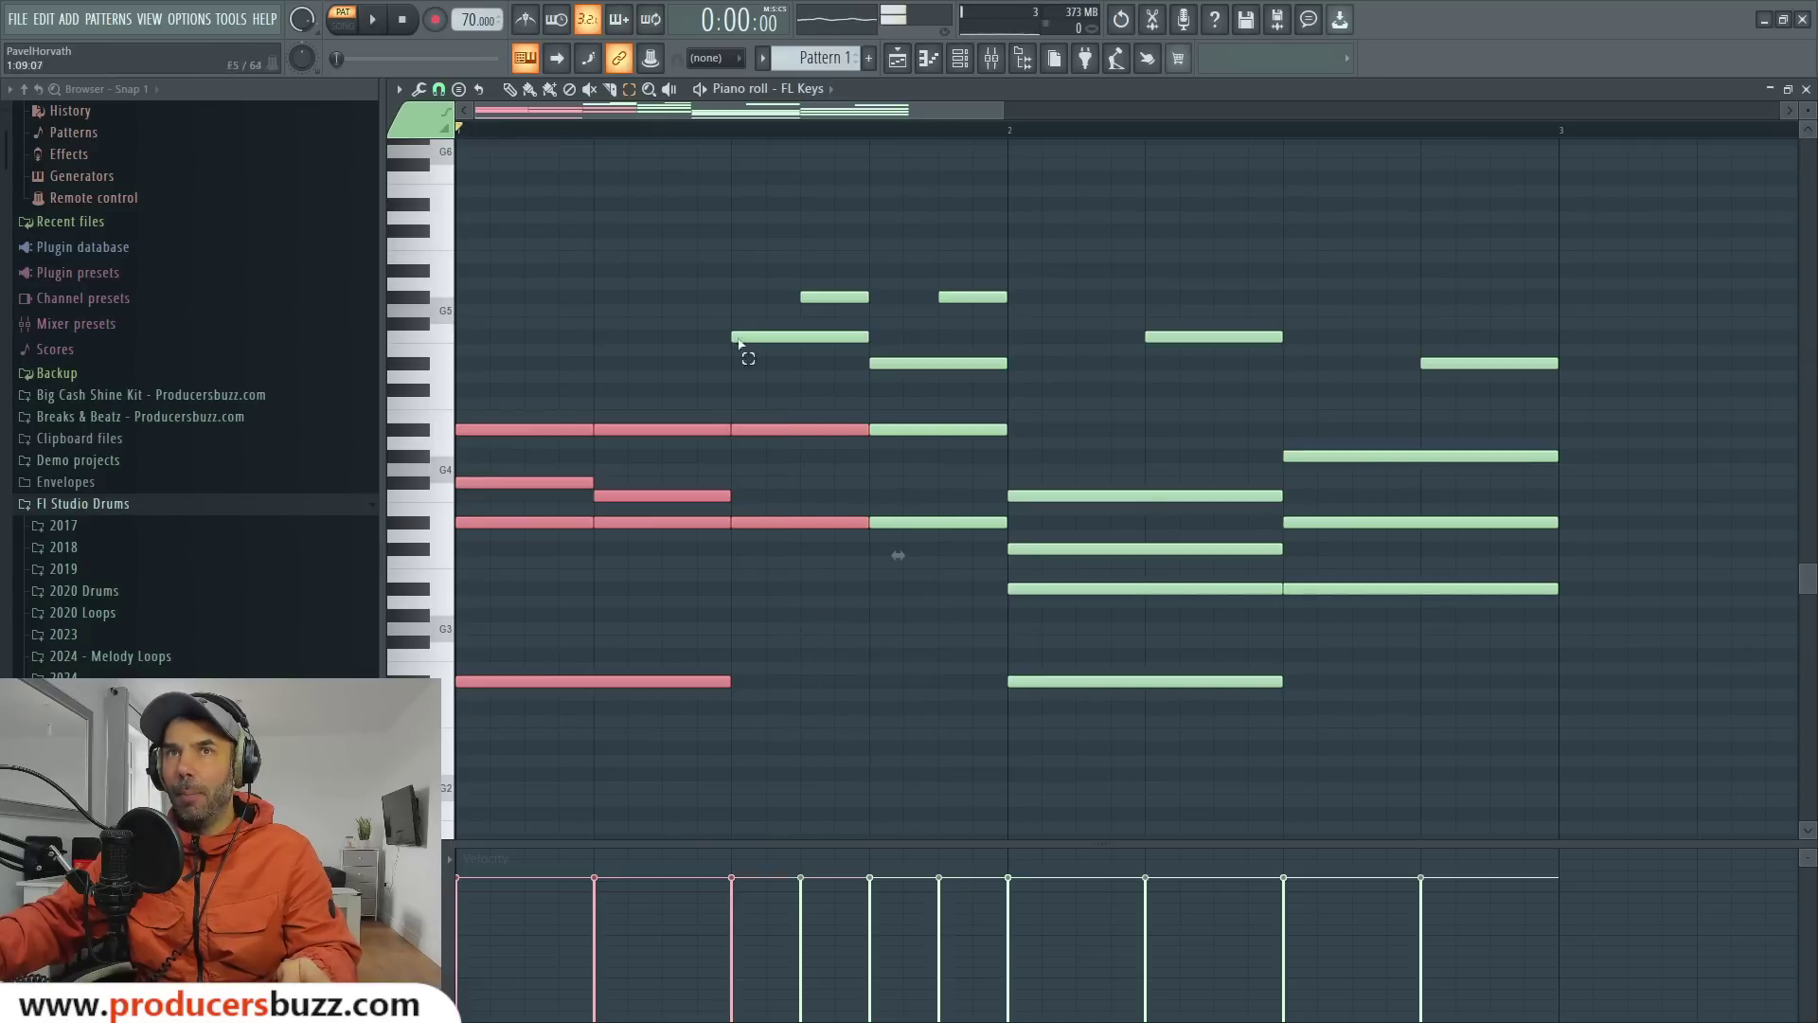
drag(515, 358, 906, 731)
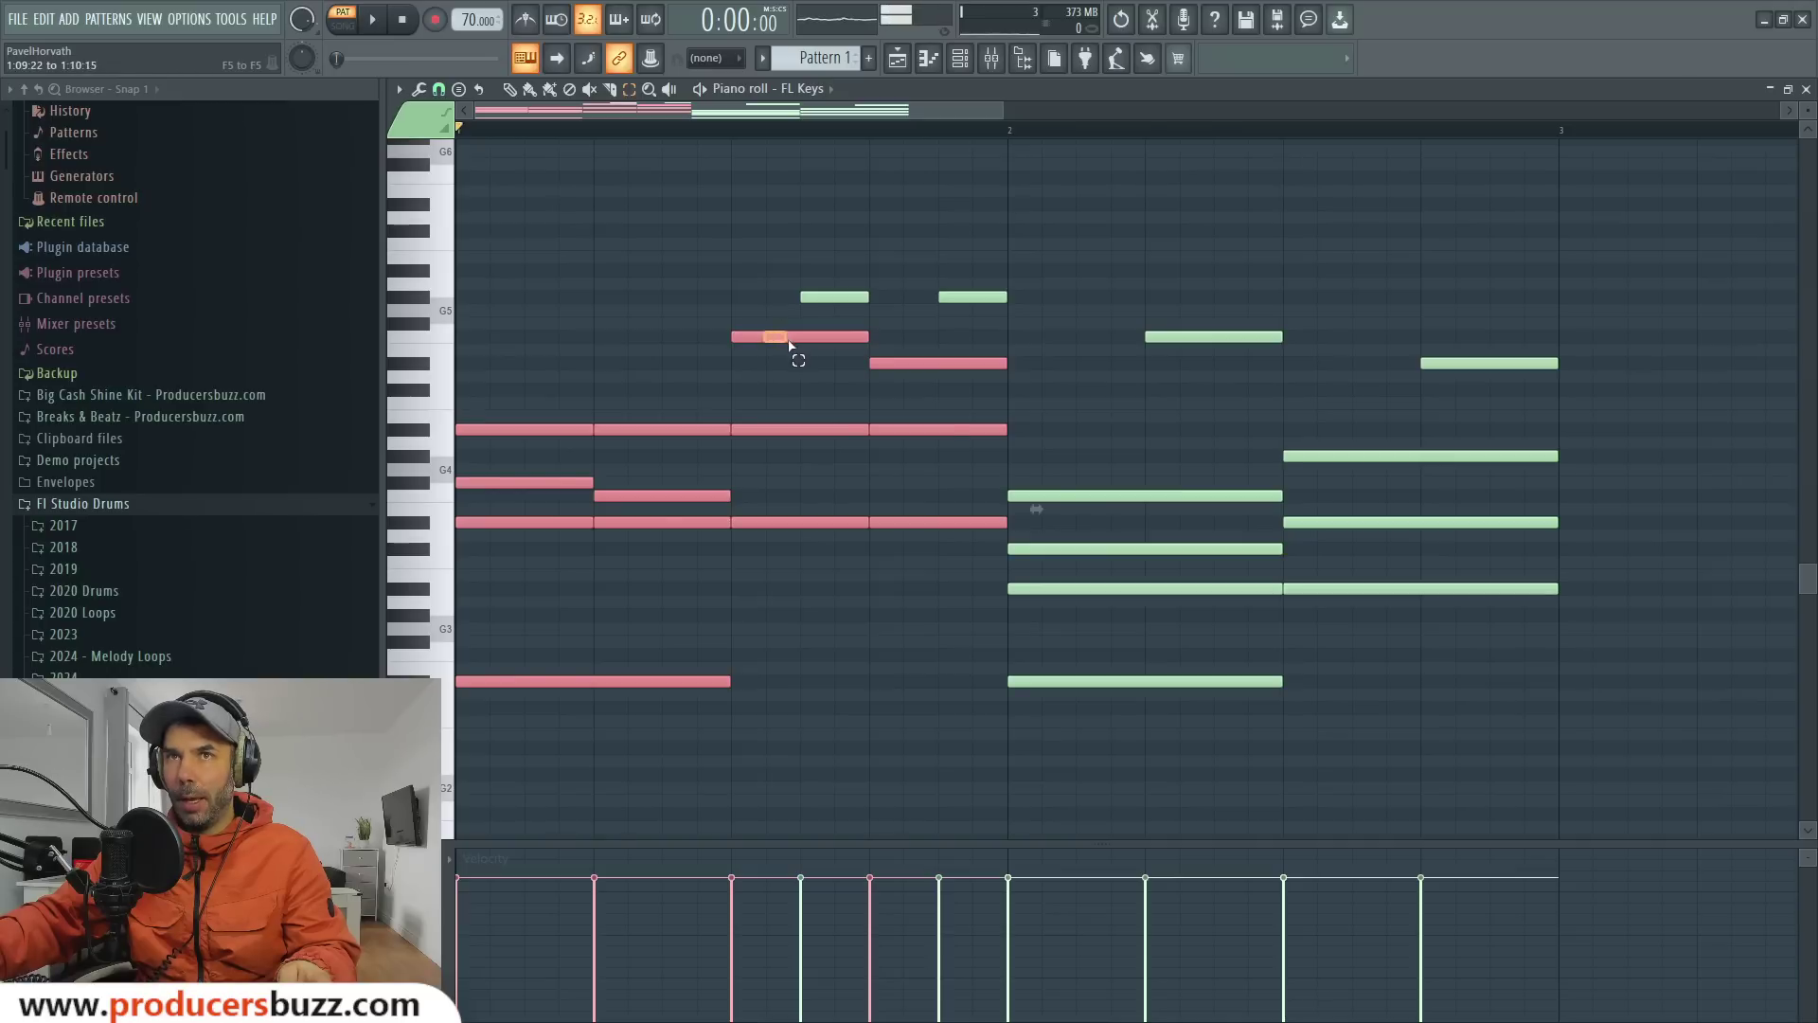
drag(1059, 470, 1230, 710)
drag(1339, 436, 1488, 687)
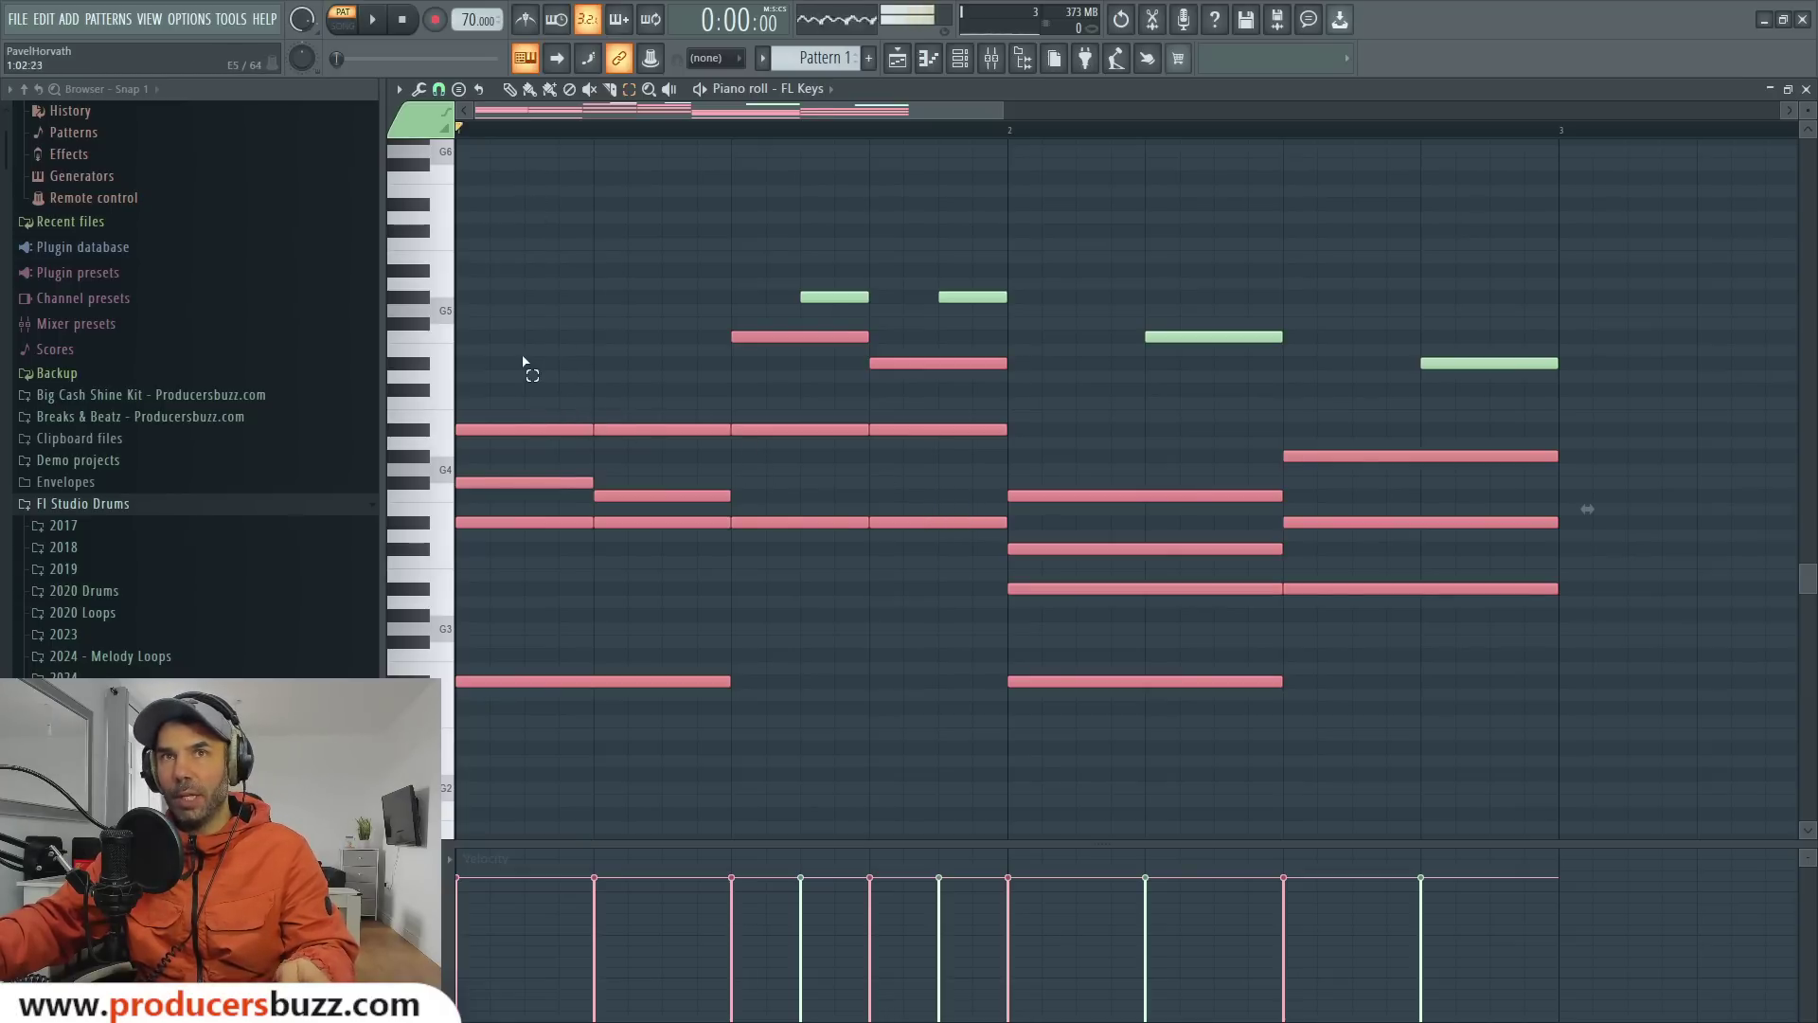
Reselect the six chords one by one, leaving the top melody notes unselected.
drag(523, 362, 571, 537)
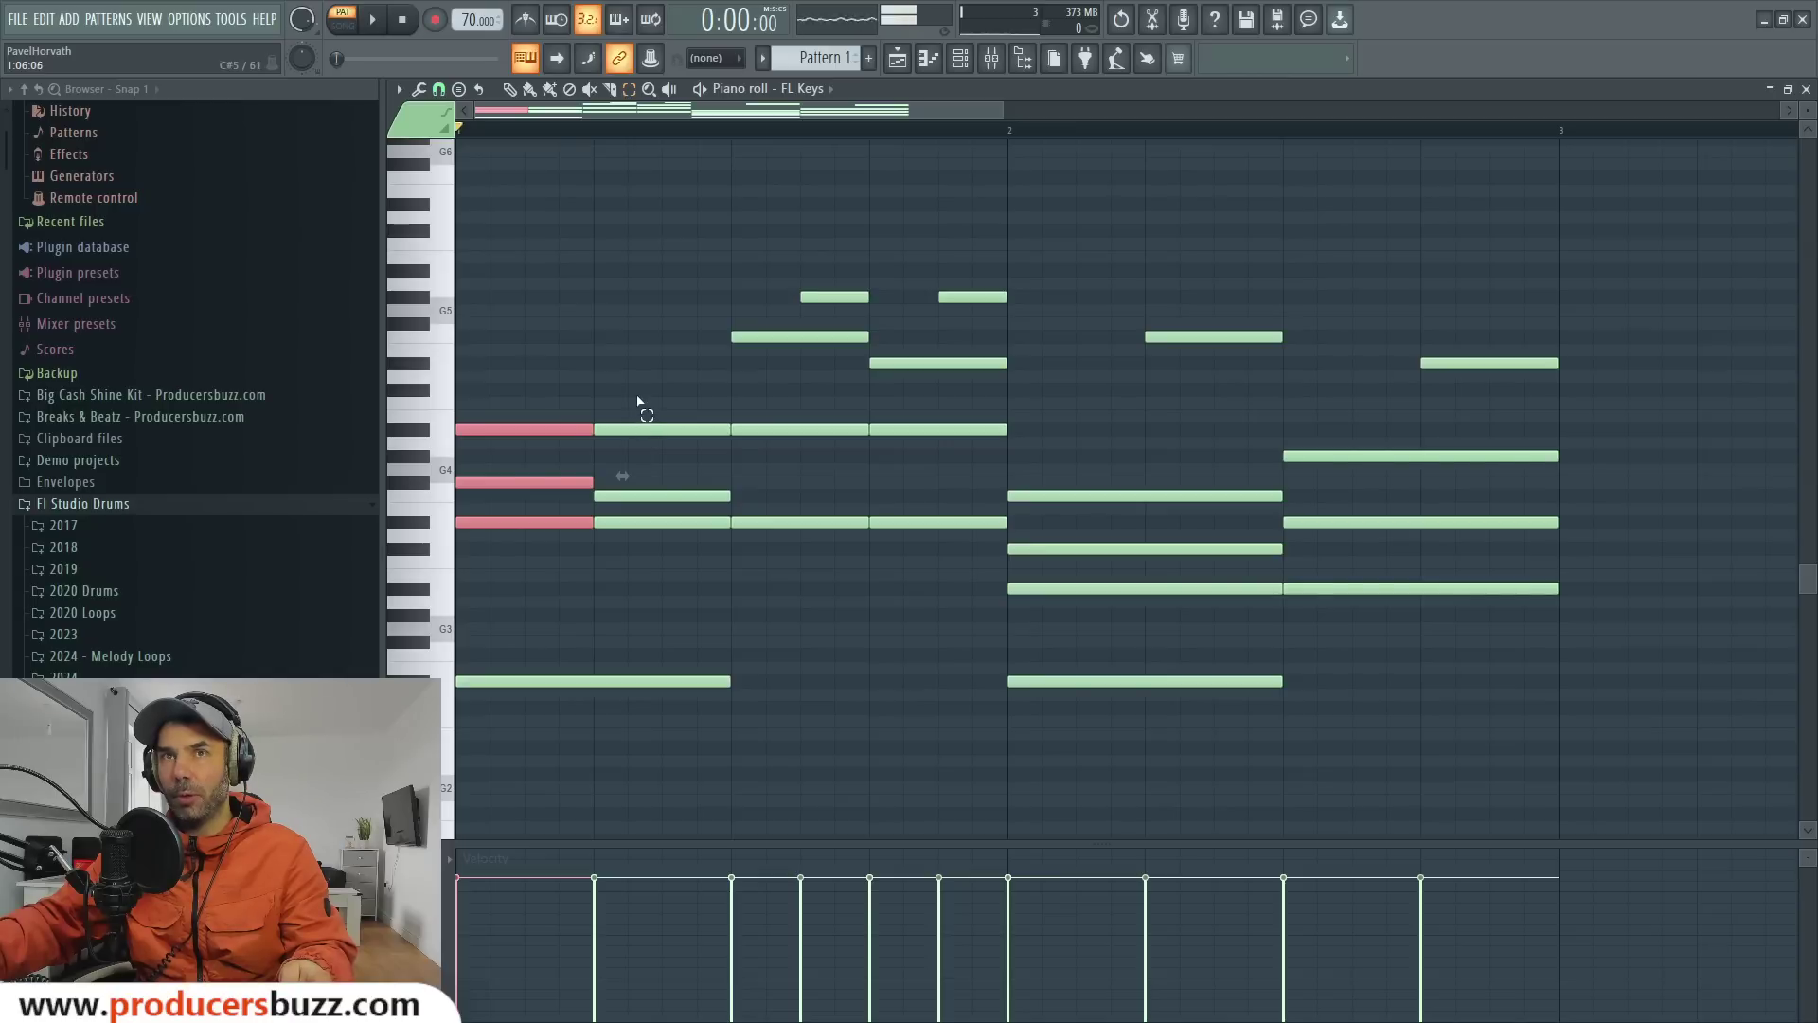
drag(637, 402, 681, 560)
drag(801, 417, 809, 540)
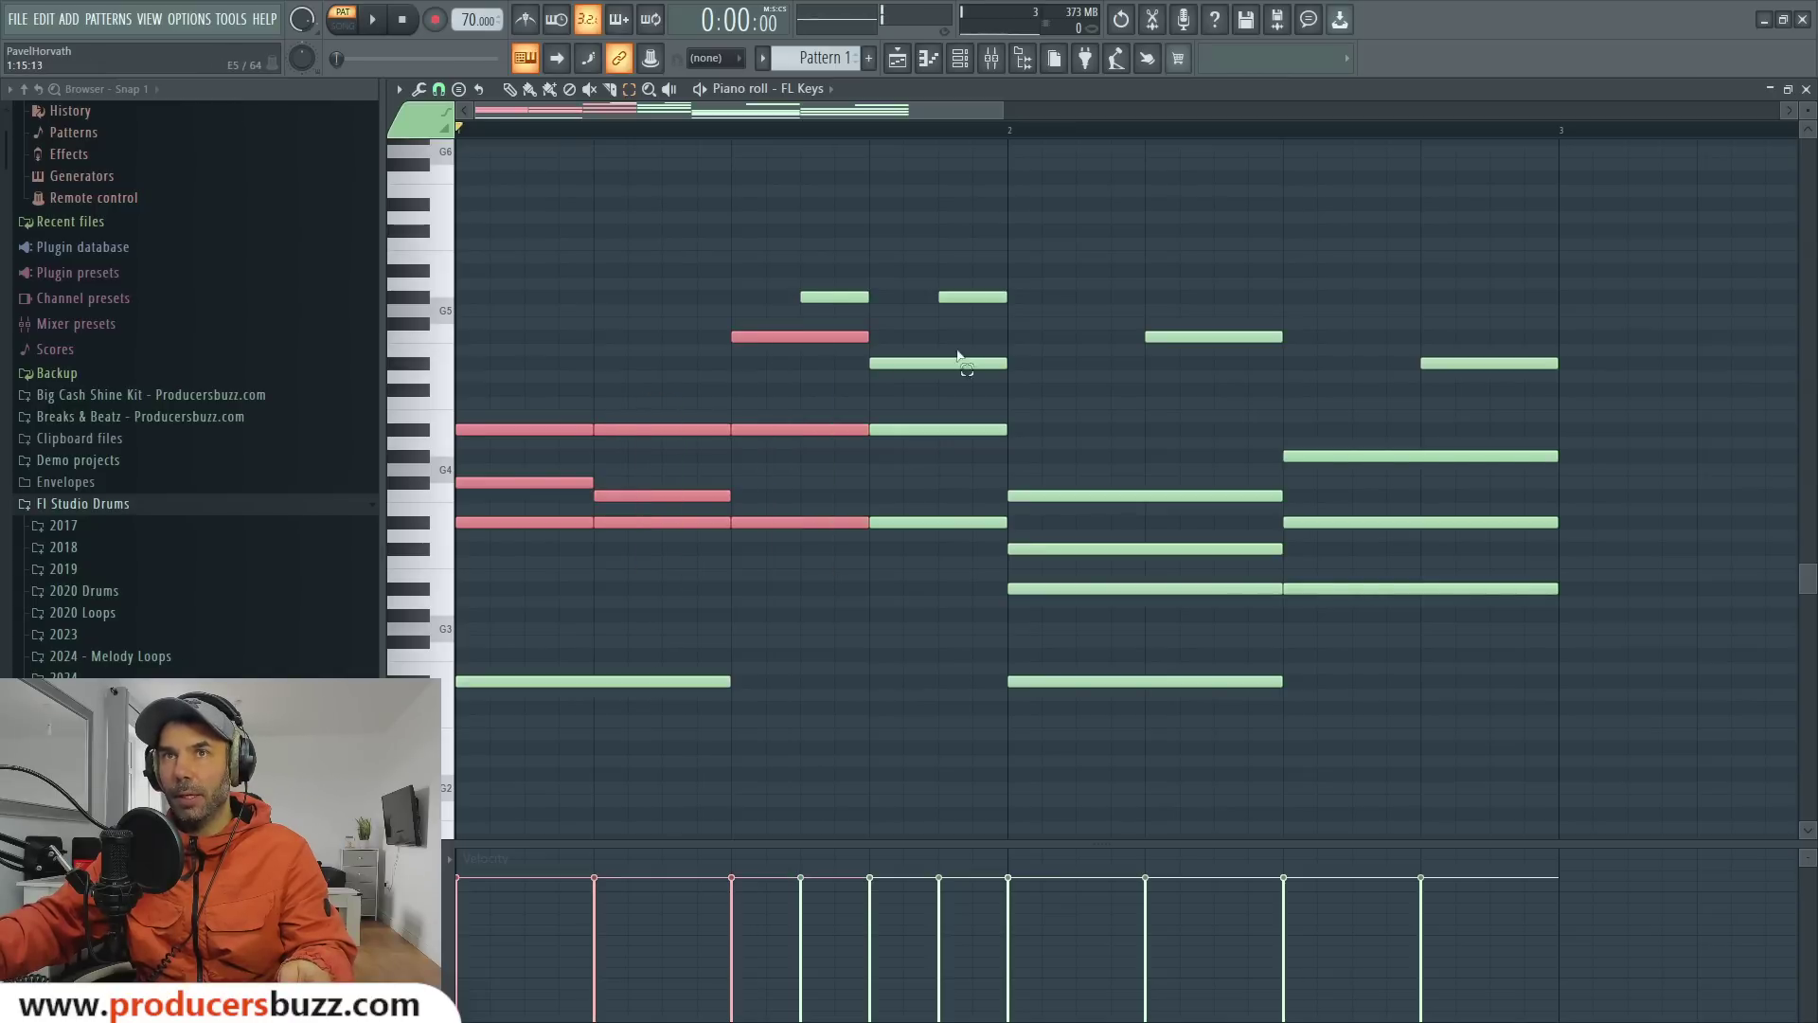
drag(931, 347, 935, 566)
drag(1117, 467, 1144, 742)
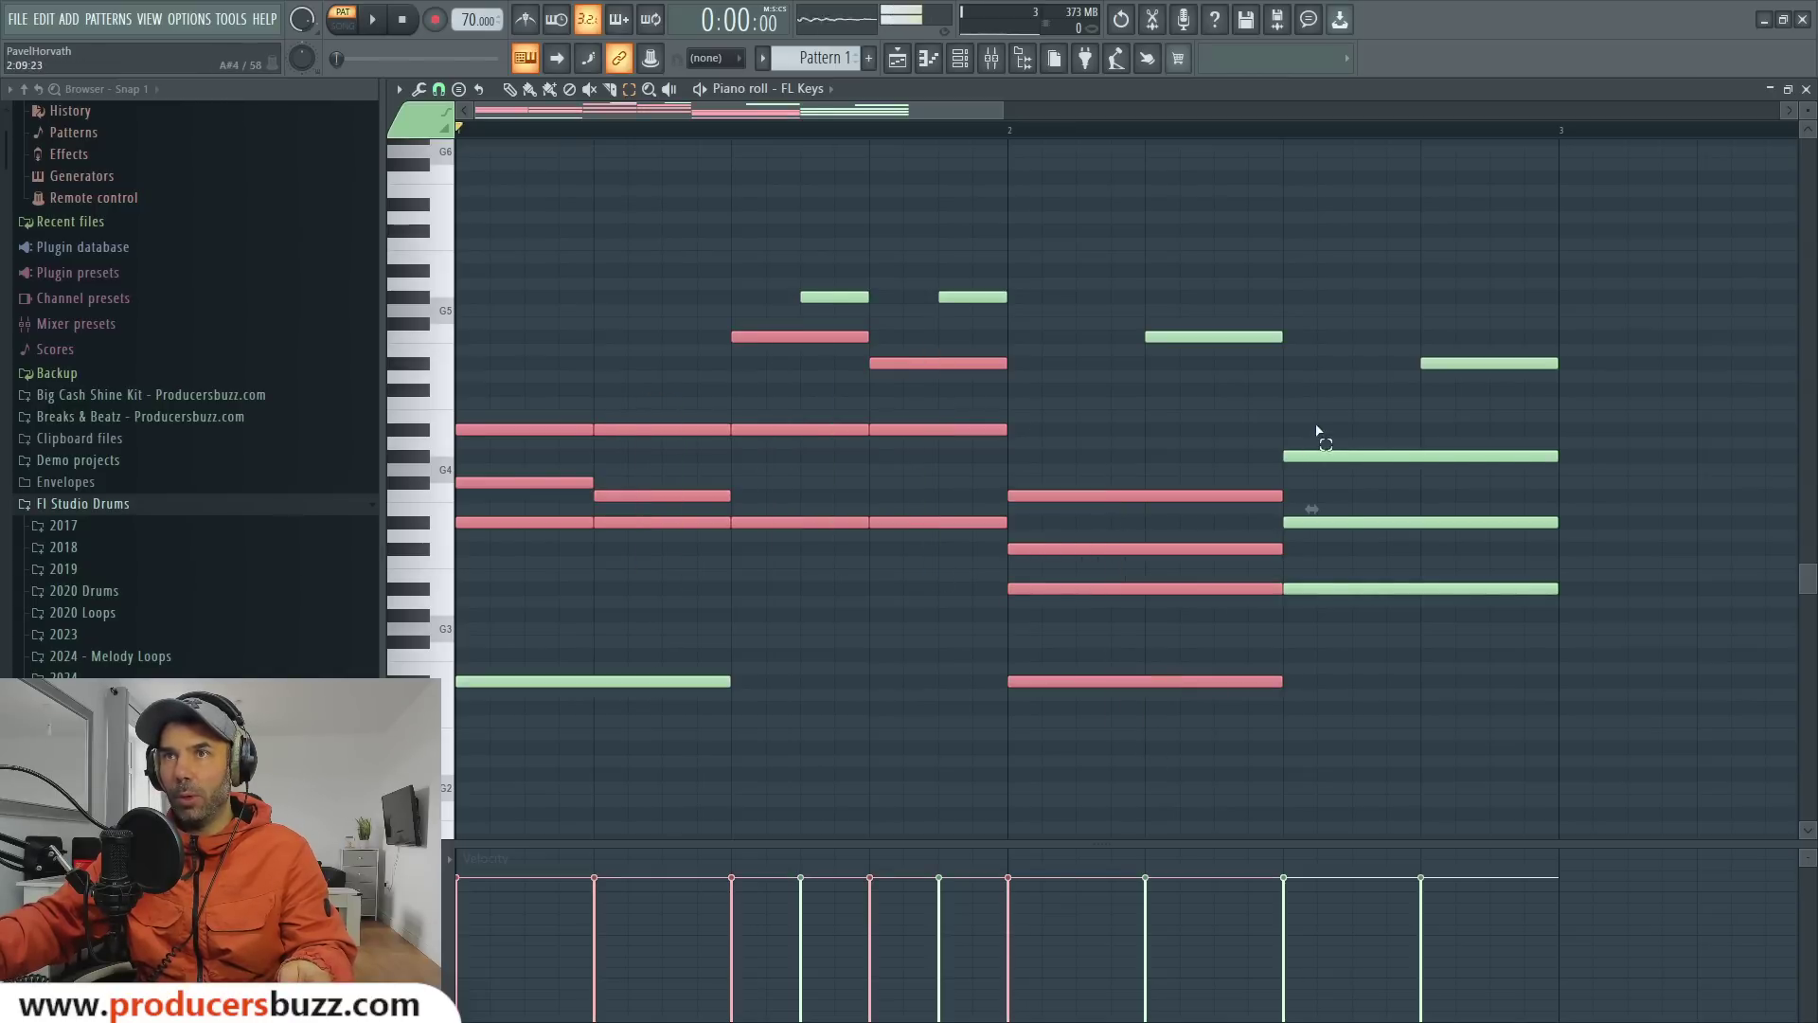
drag(1378, 428, 1497, 629)
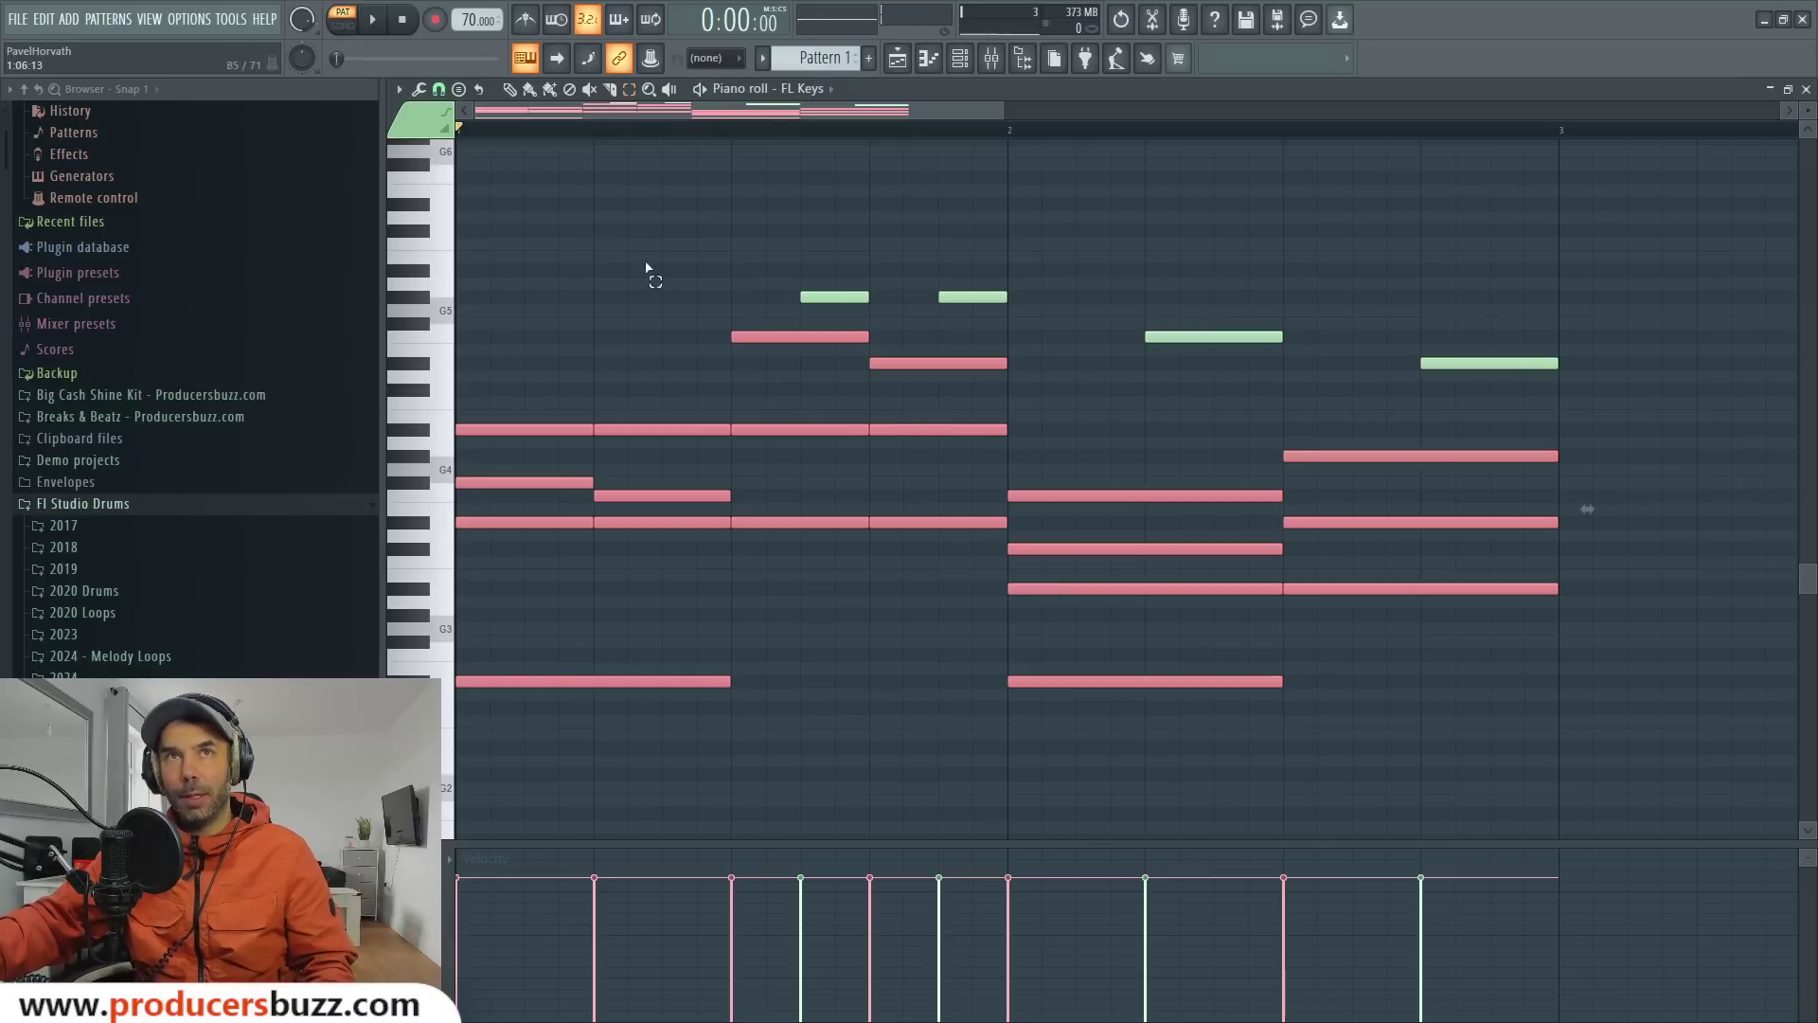
Open the Strumizer for the selected chords and move its panel off the notes.
click(399, 88)
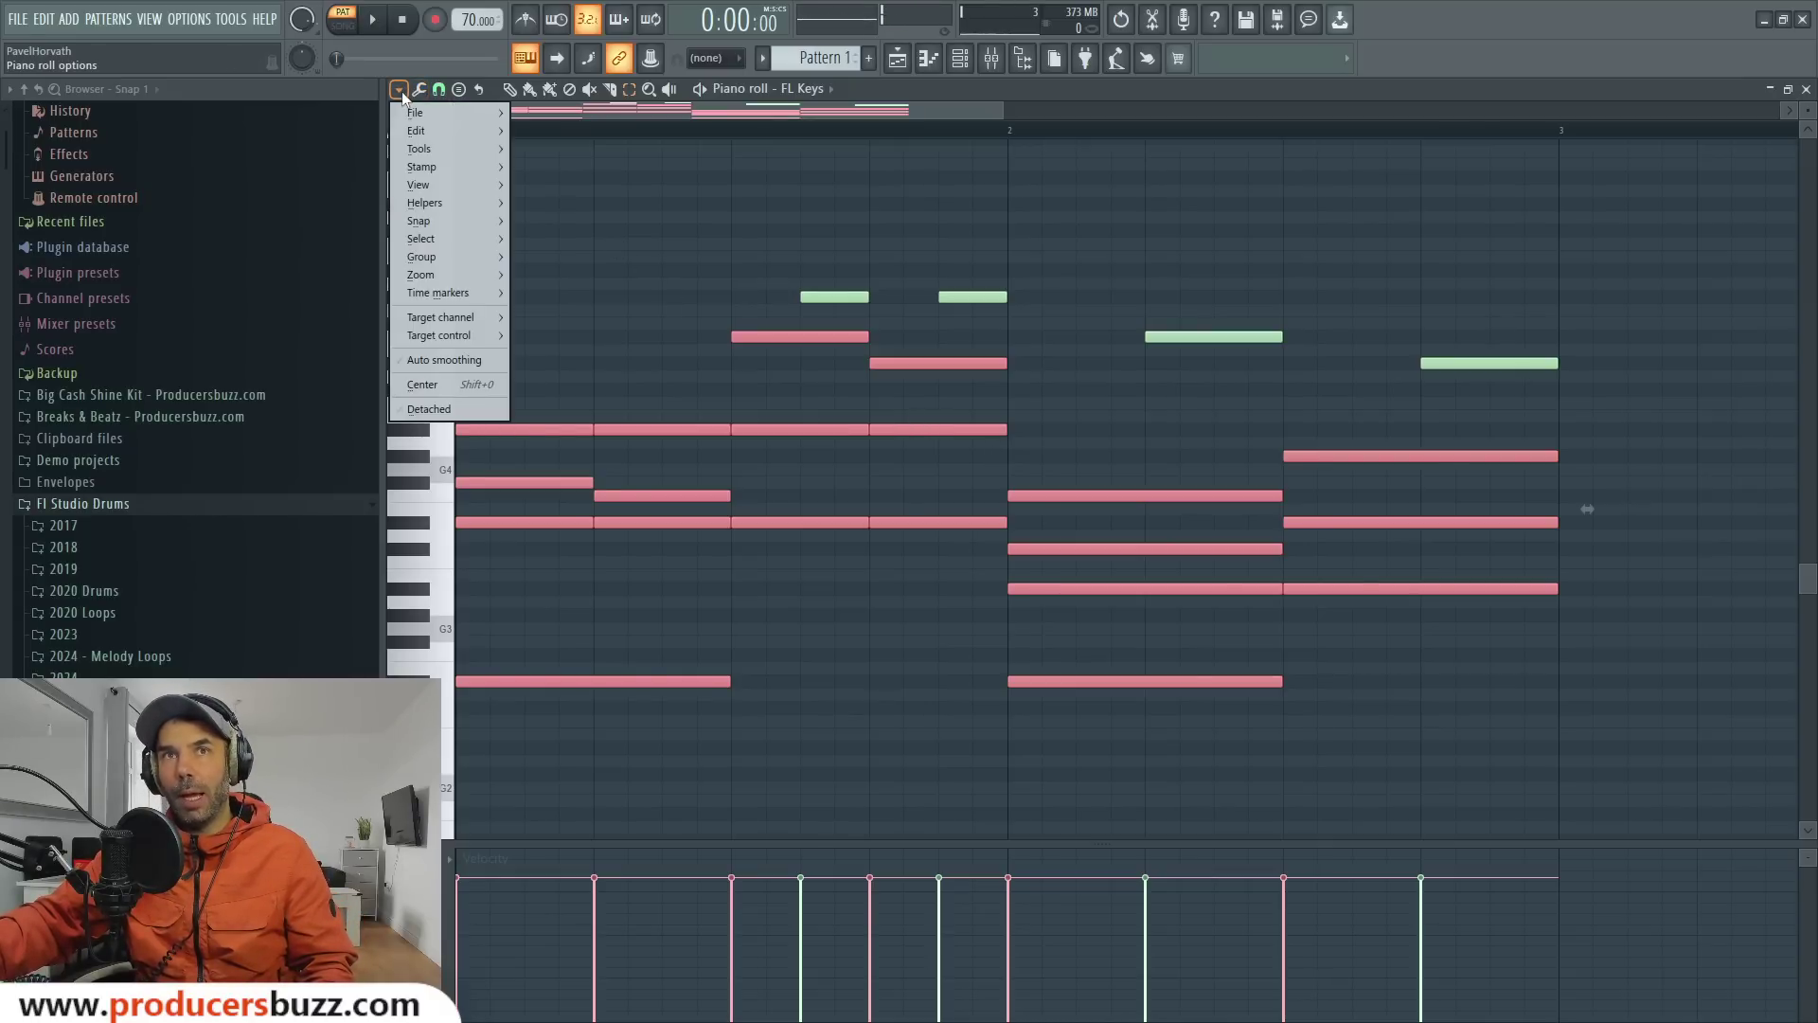
click(419, 89)
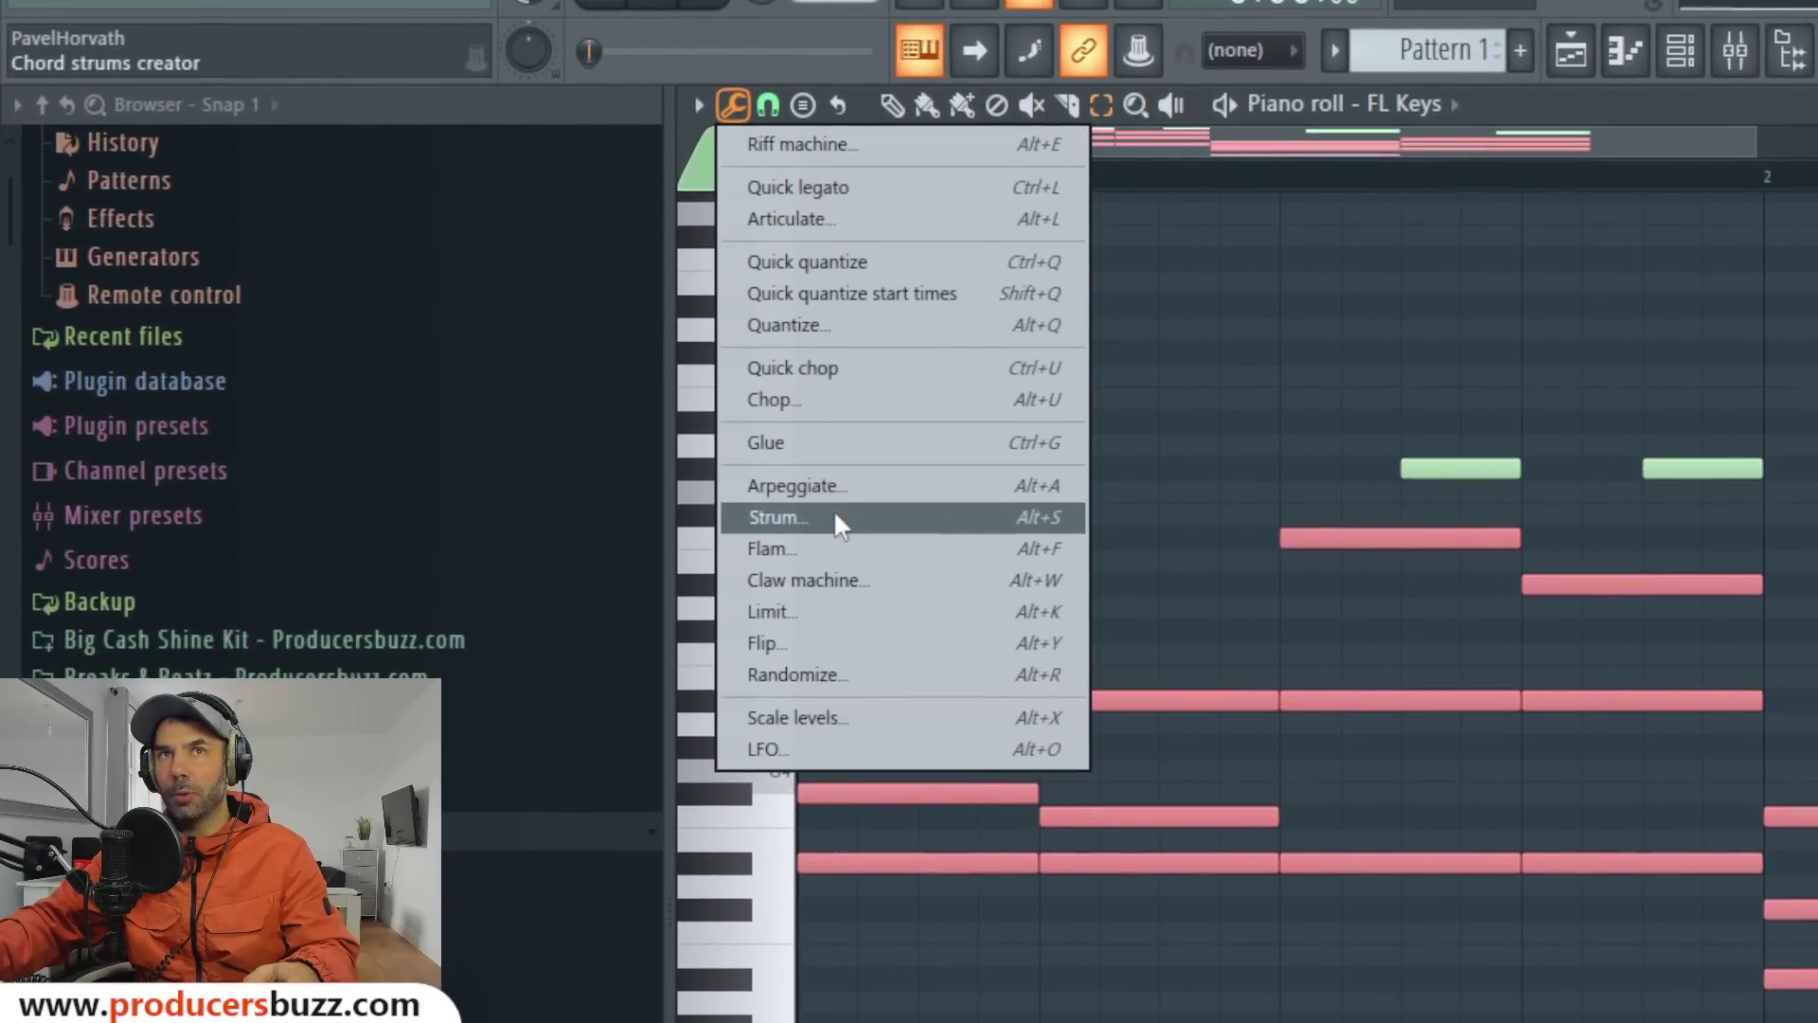
click(833, 516)
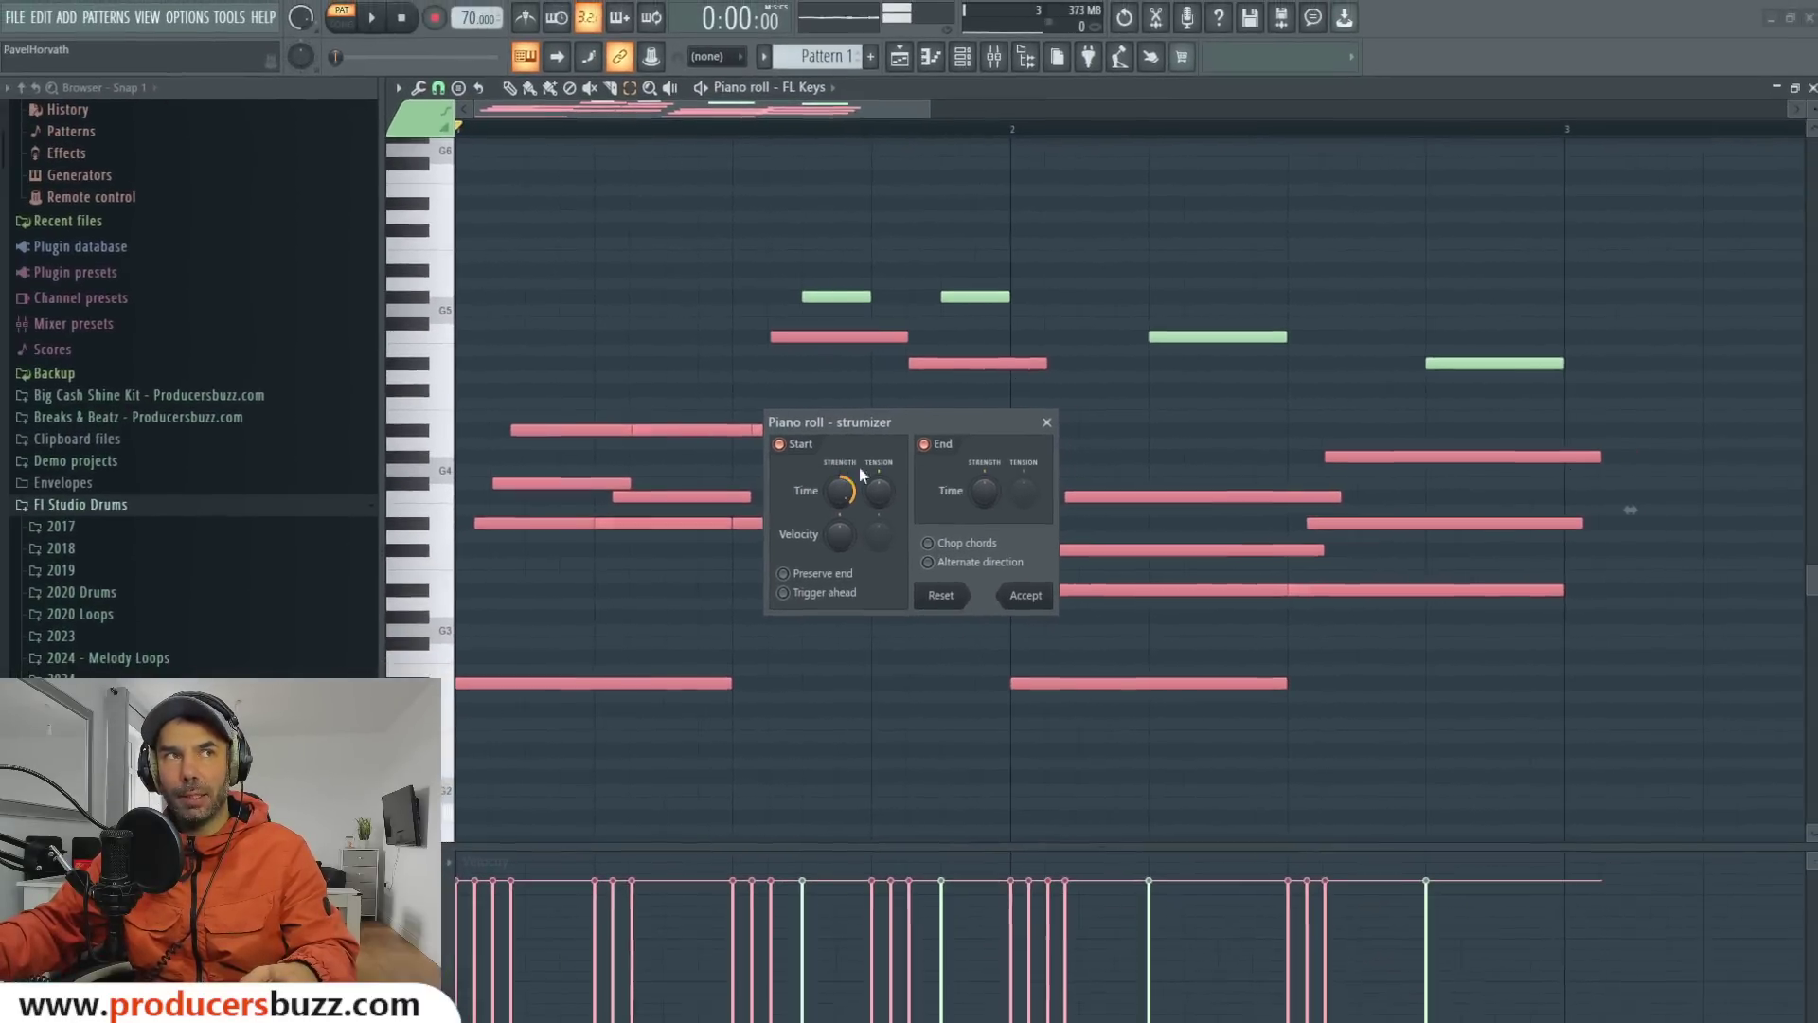
drag(871, 424, 1459, 636)
Raise the Strumizer Start Time to spread each chord and audition it.
drag(1422, 698, 1422, 767)
drag(1615, 508, 1590, 508)
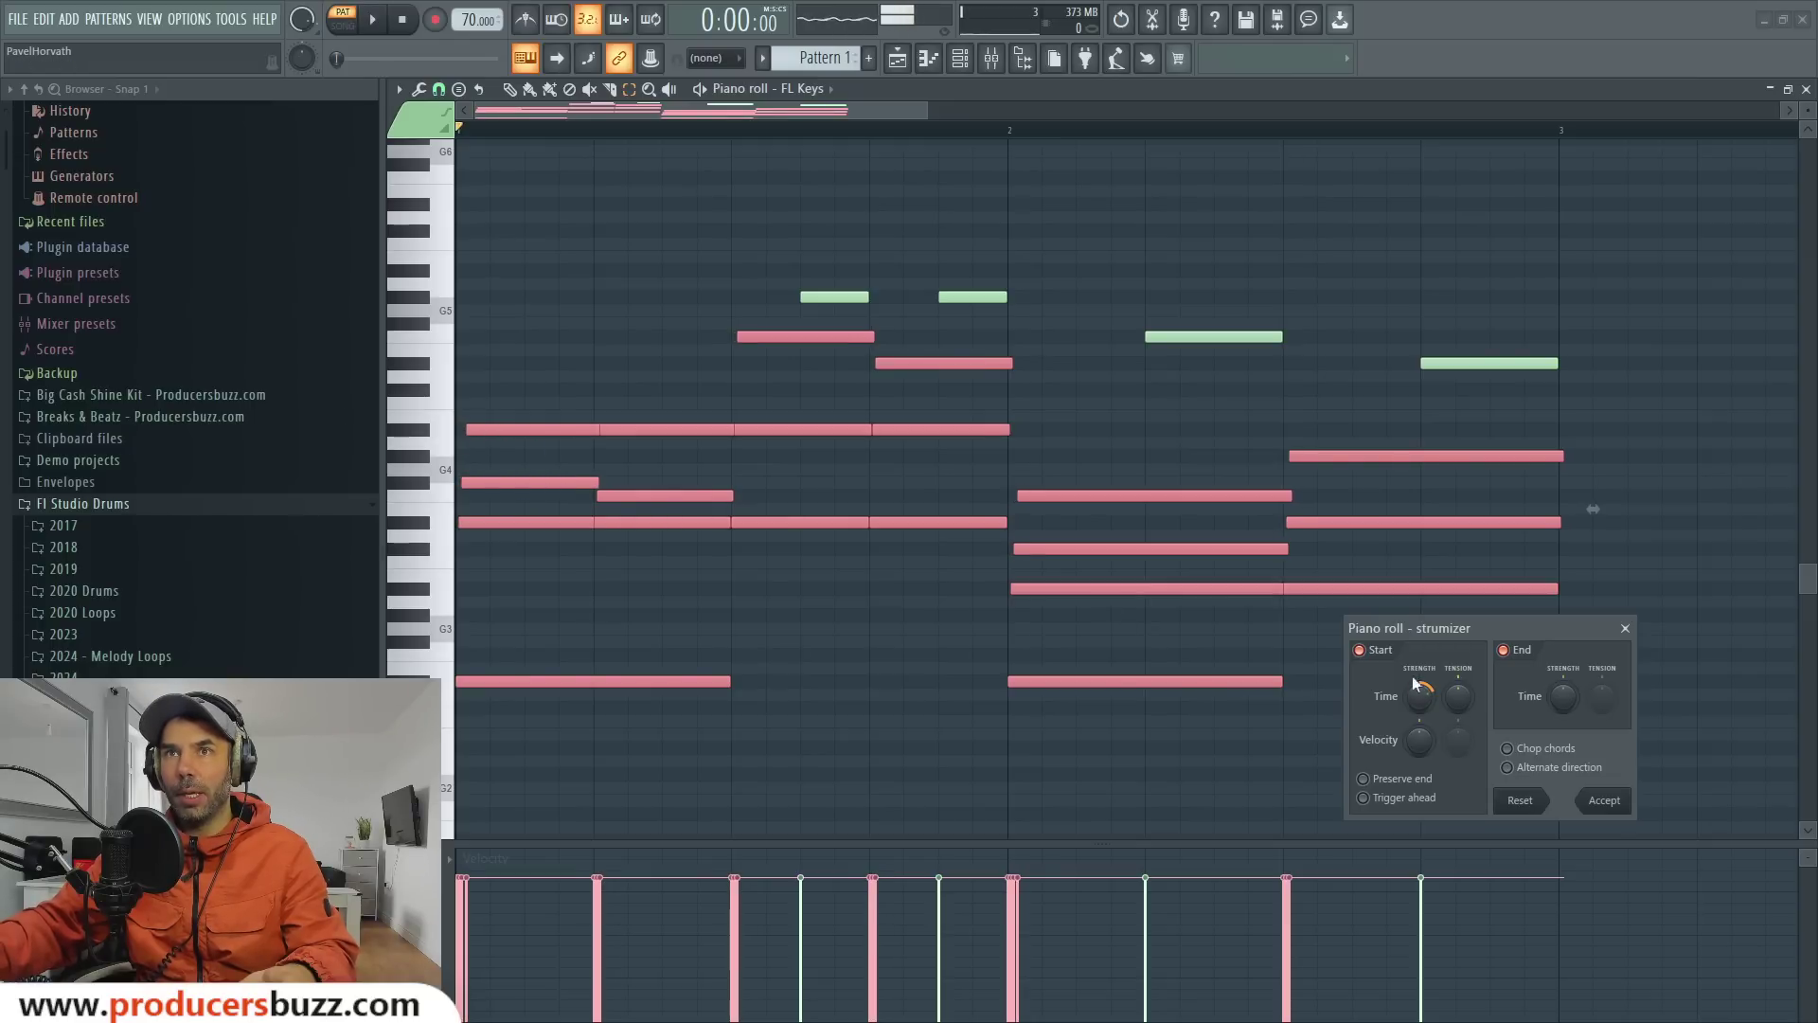
drag(1592, 508, 1600, 509)
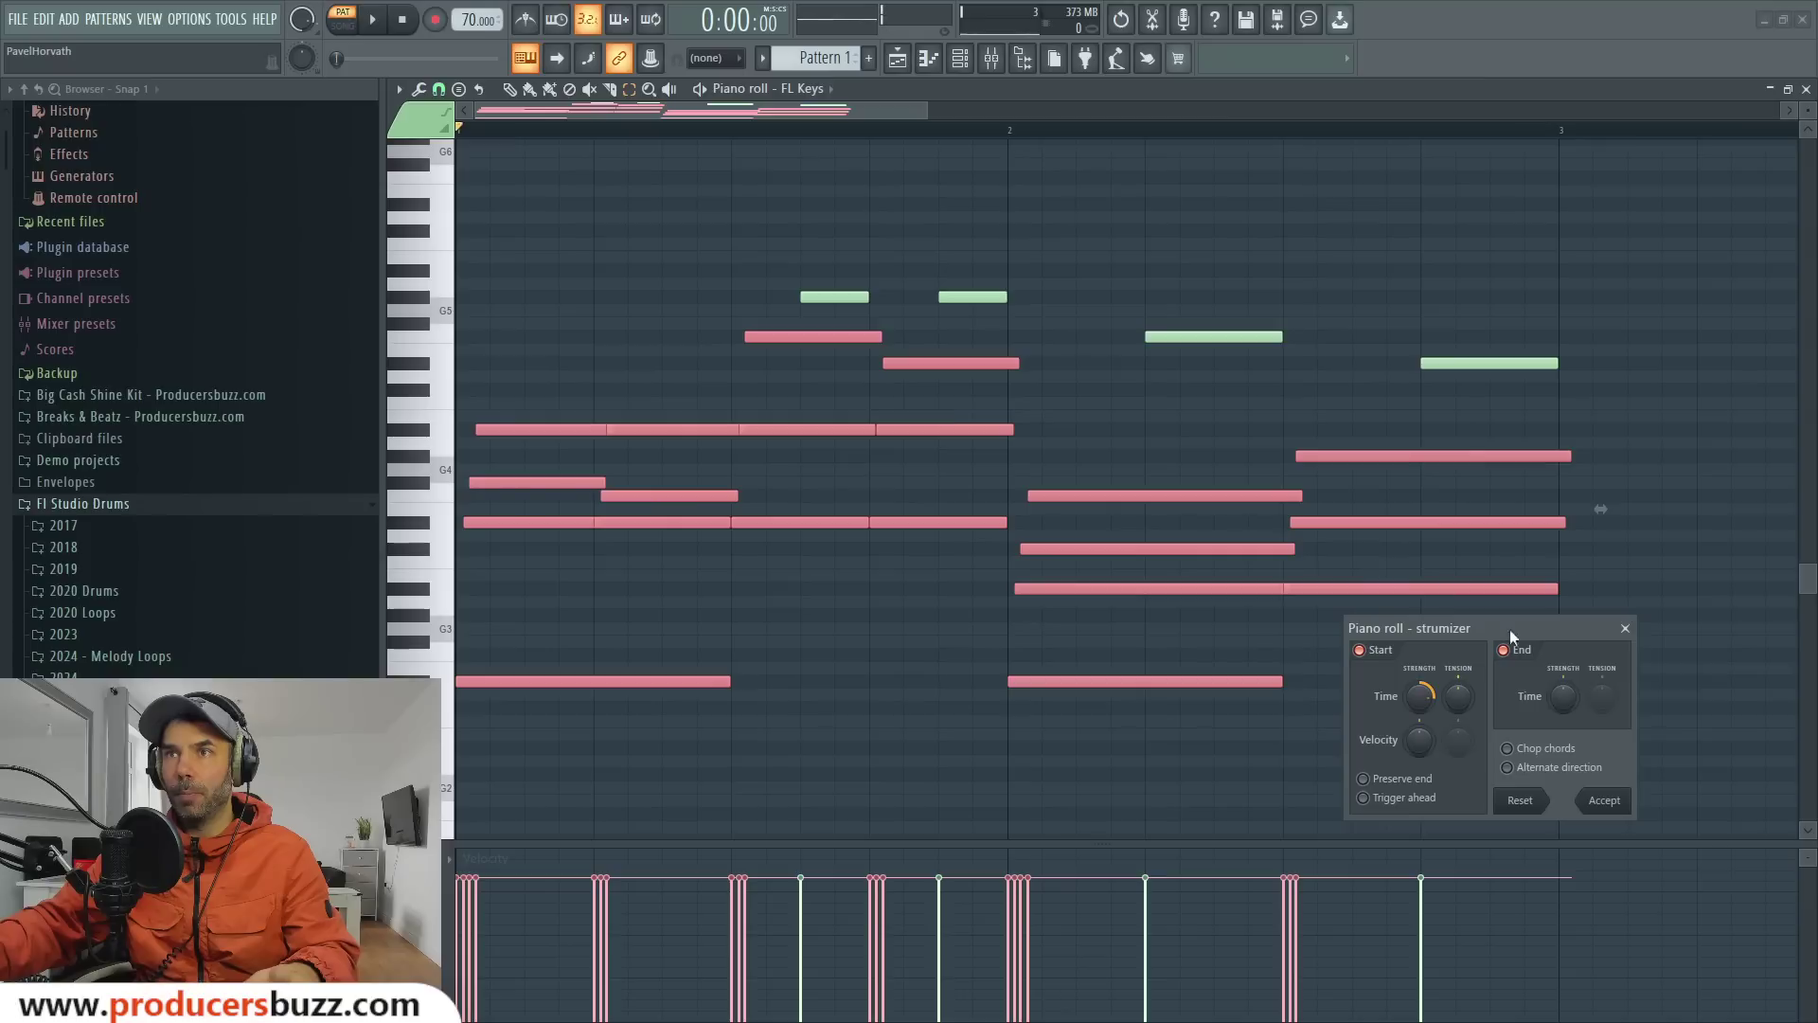
mouse_move(1601, 508)
mouse_down()
mouse_move(1634, 508)
mouse_move(1612, 509)
mouse_up()
key(space)
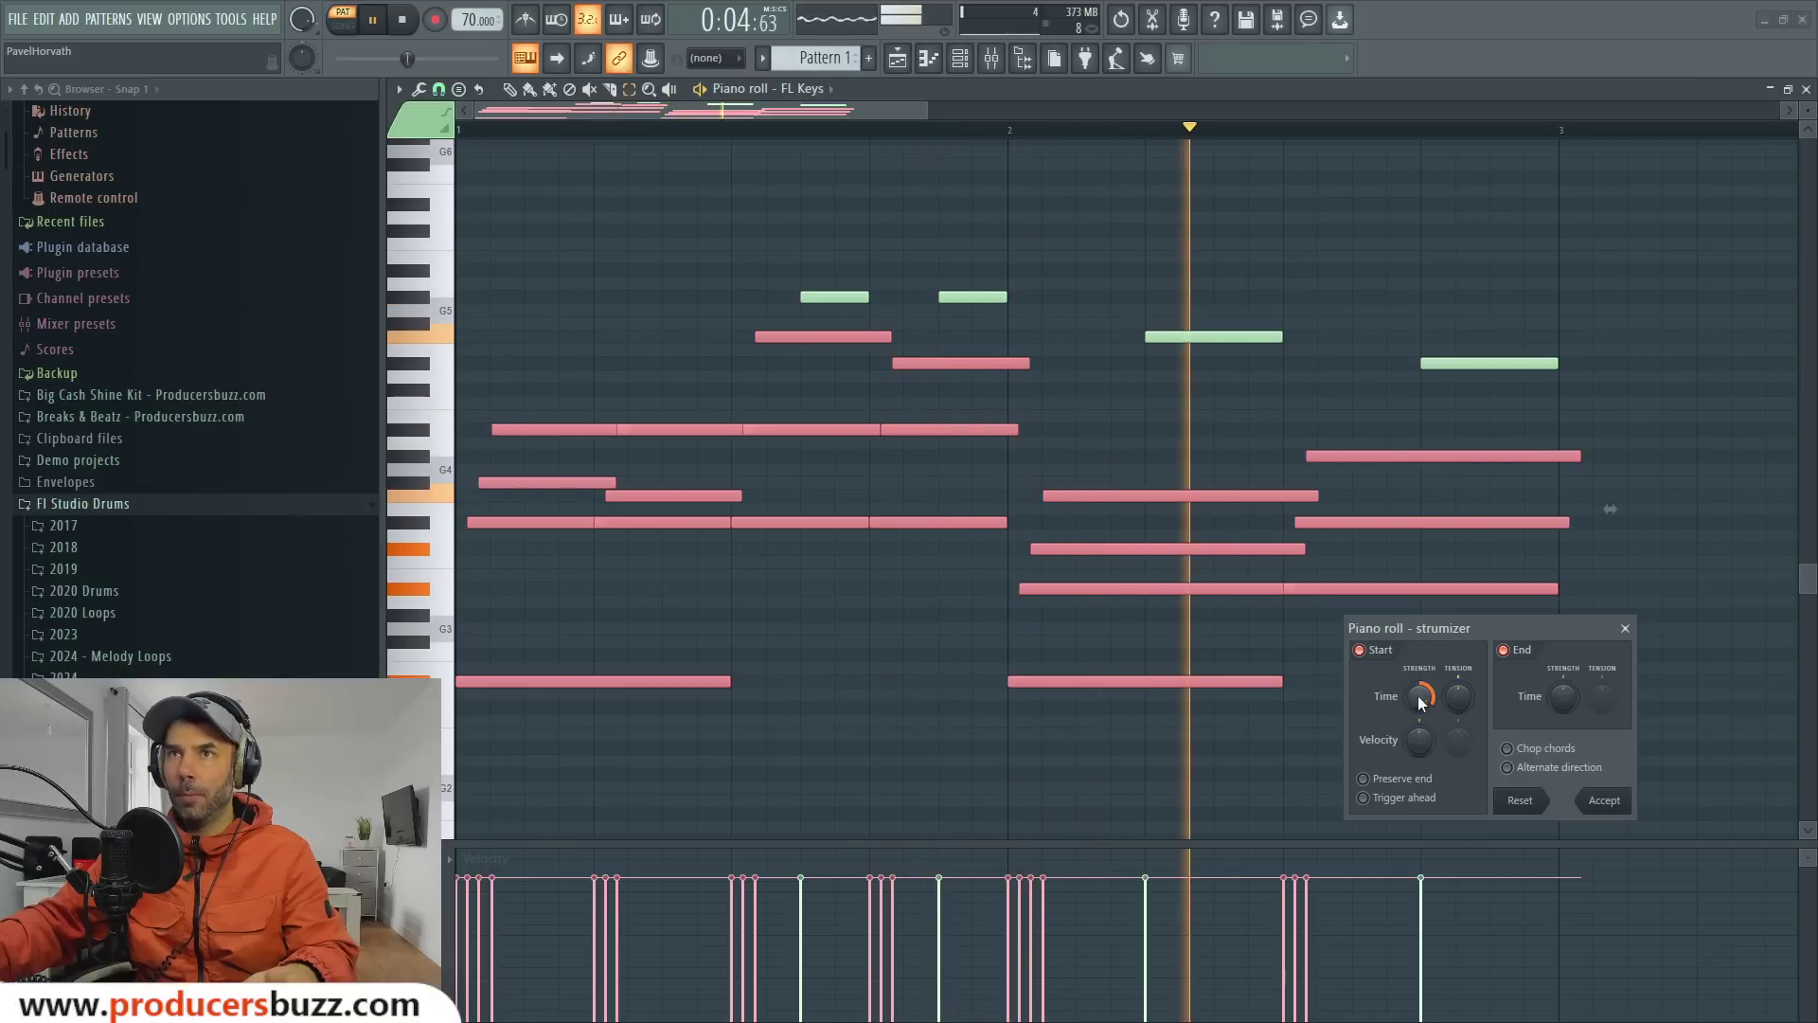
key(space)
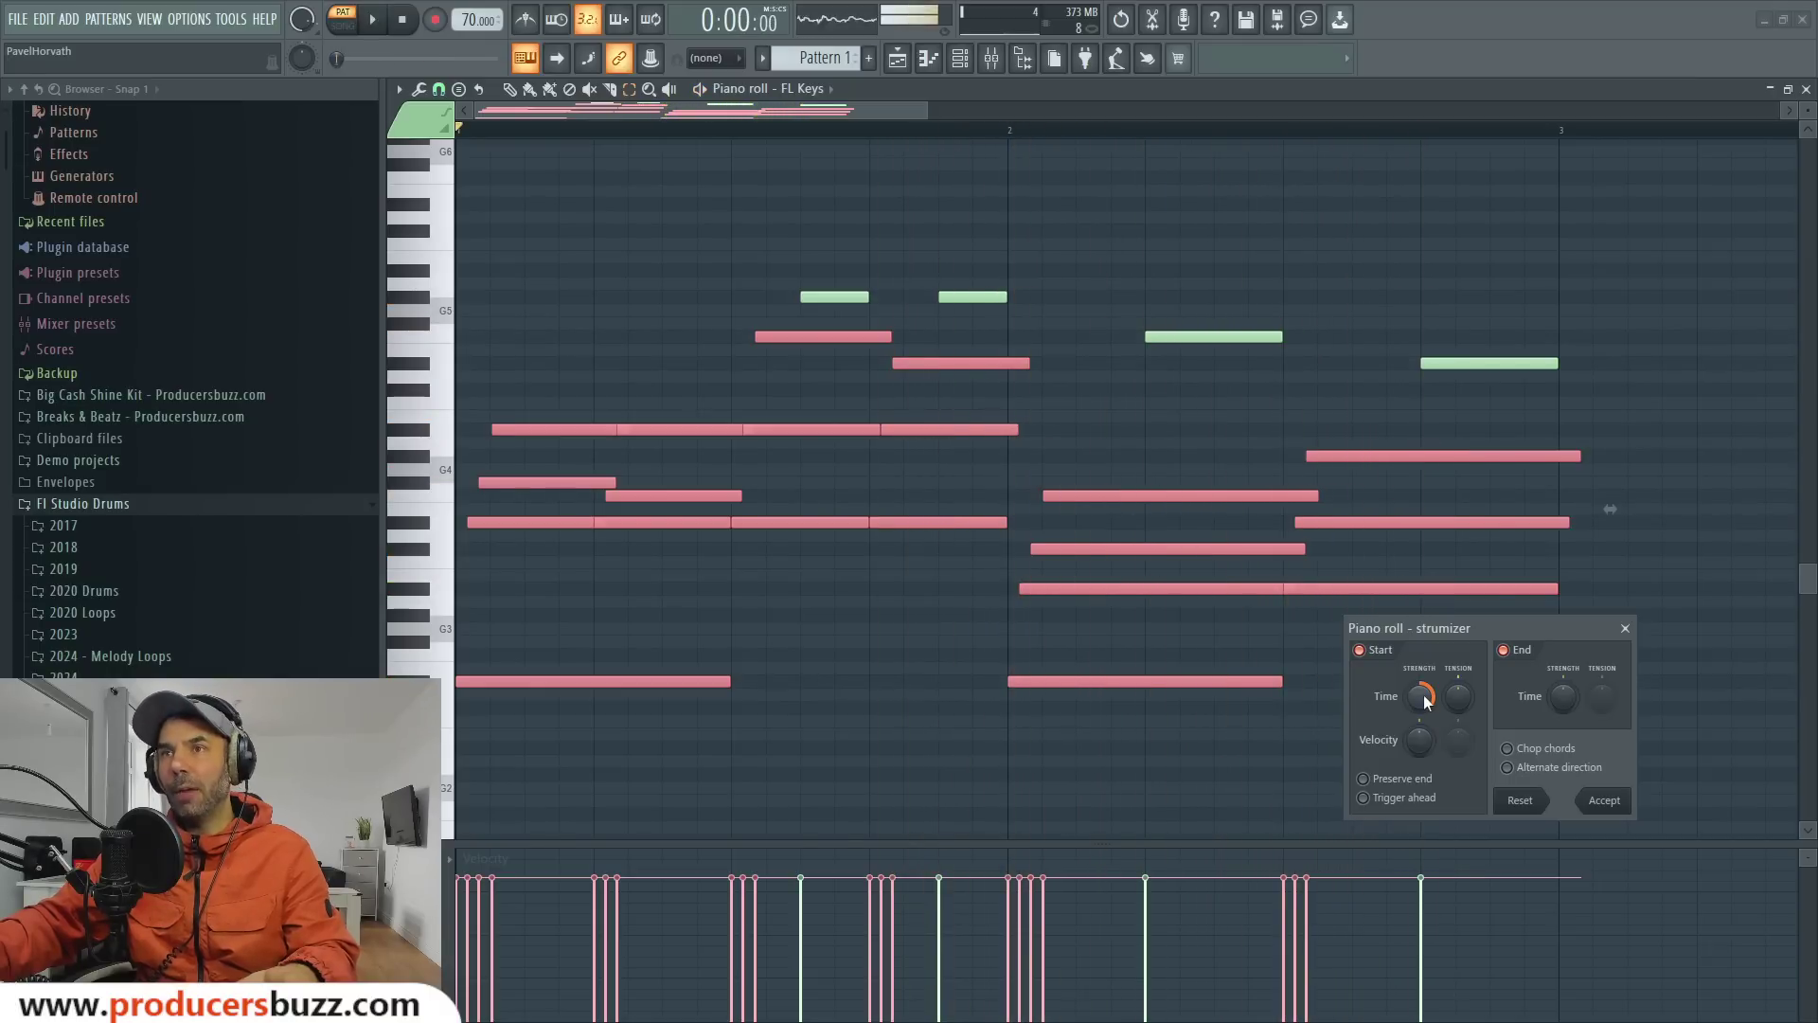
Reduce the strum, then nudge Start Time up slightly, auditioning each change.
drag(1420, 701, 1420, 748)
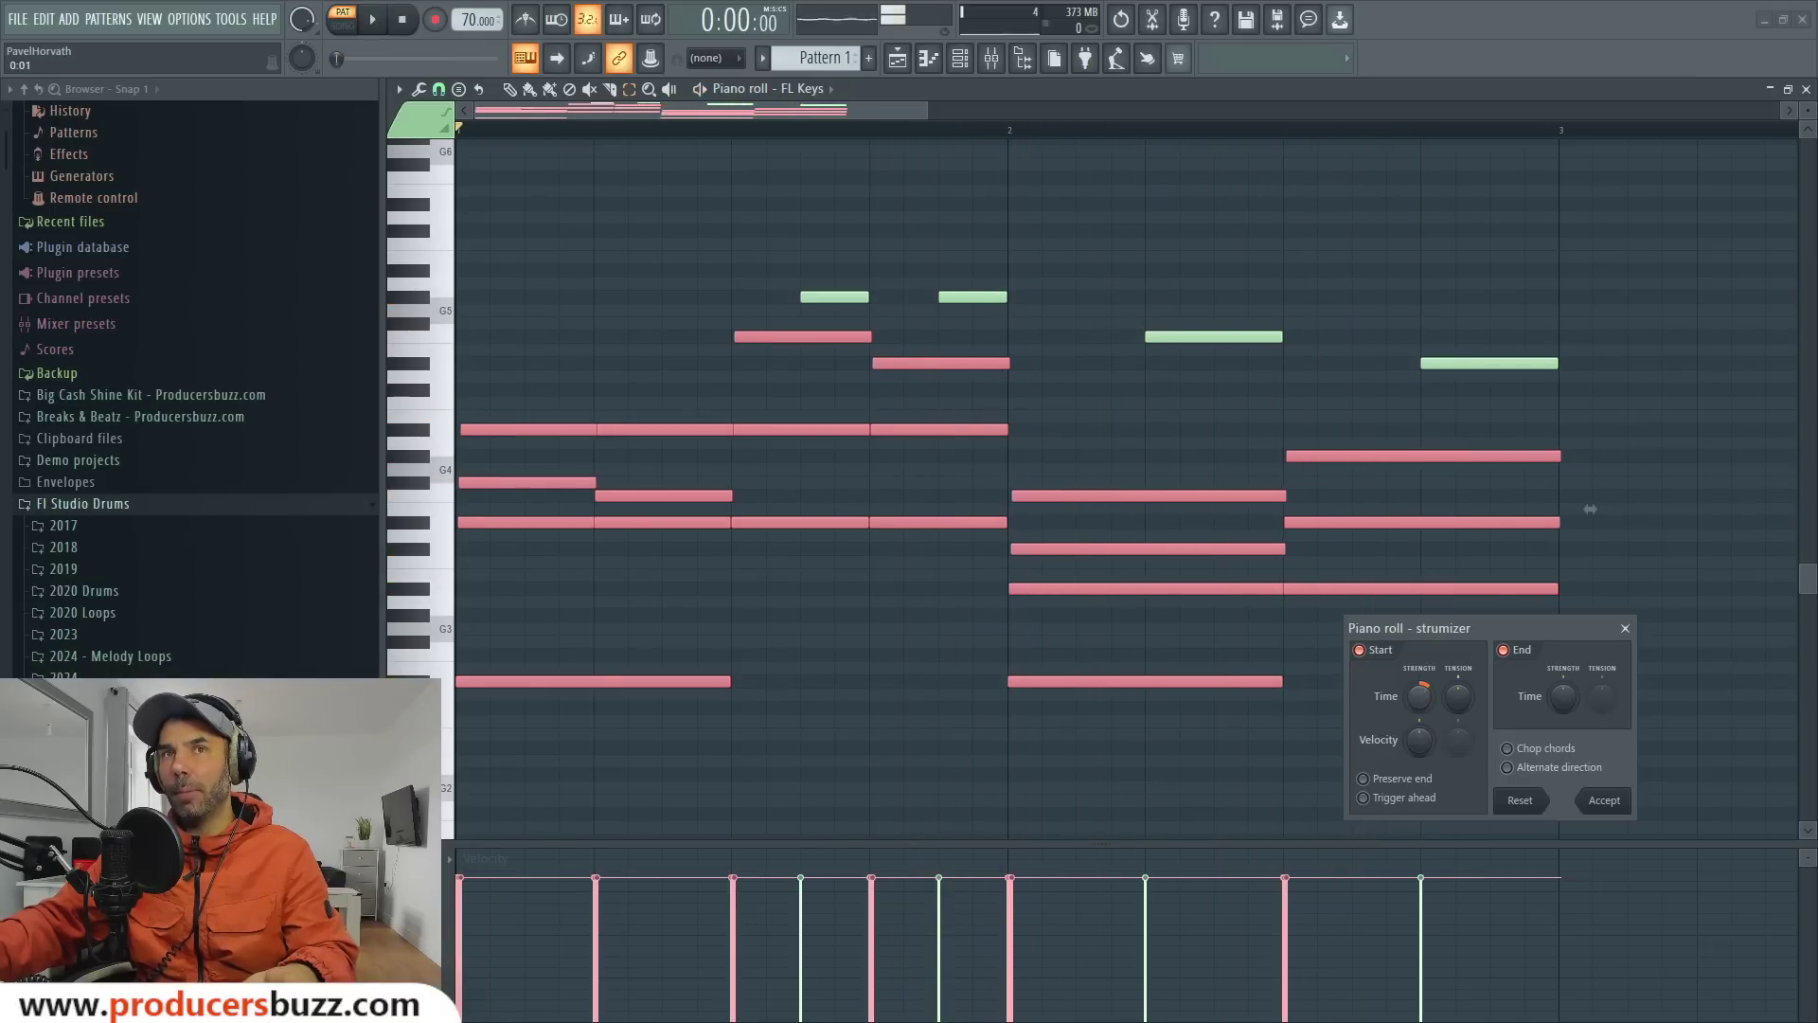
key(space)
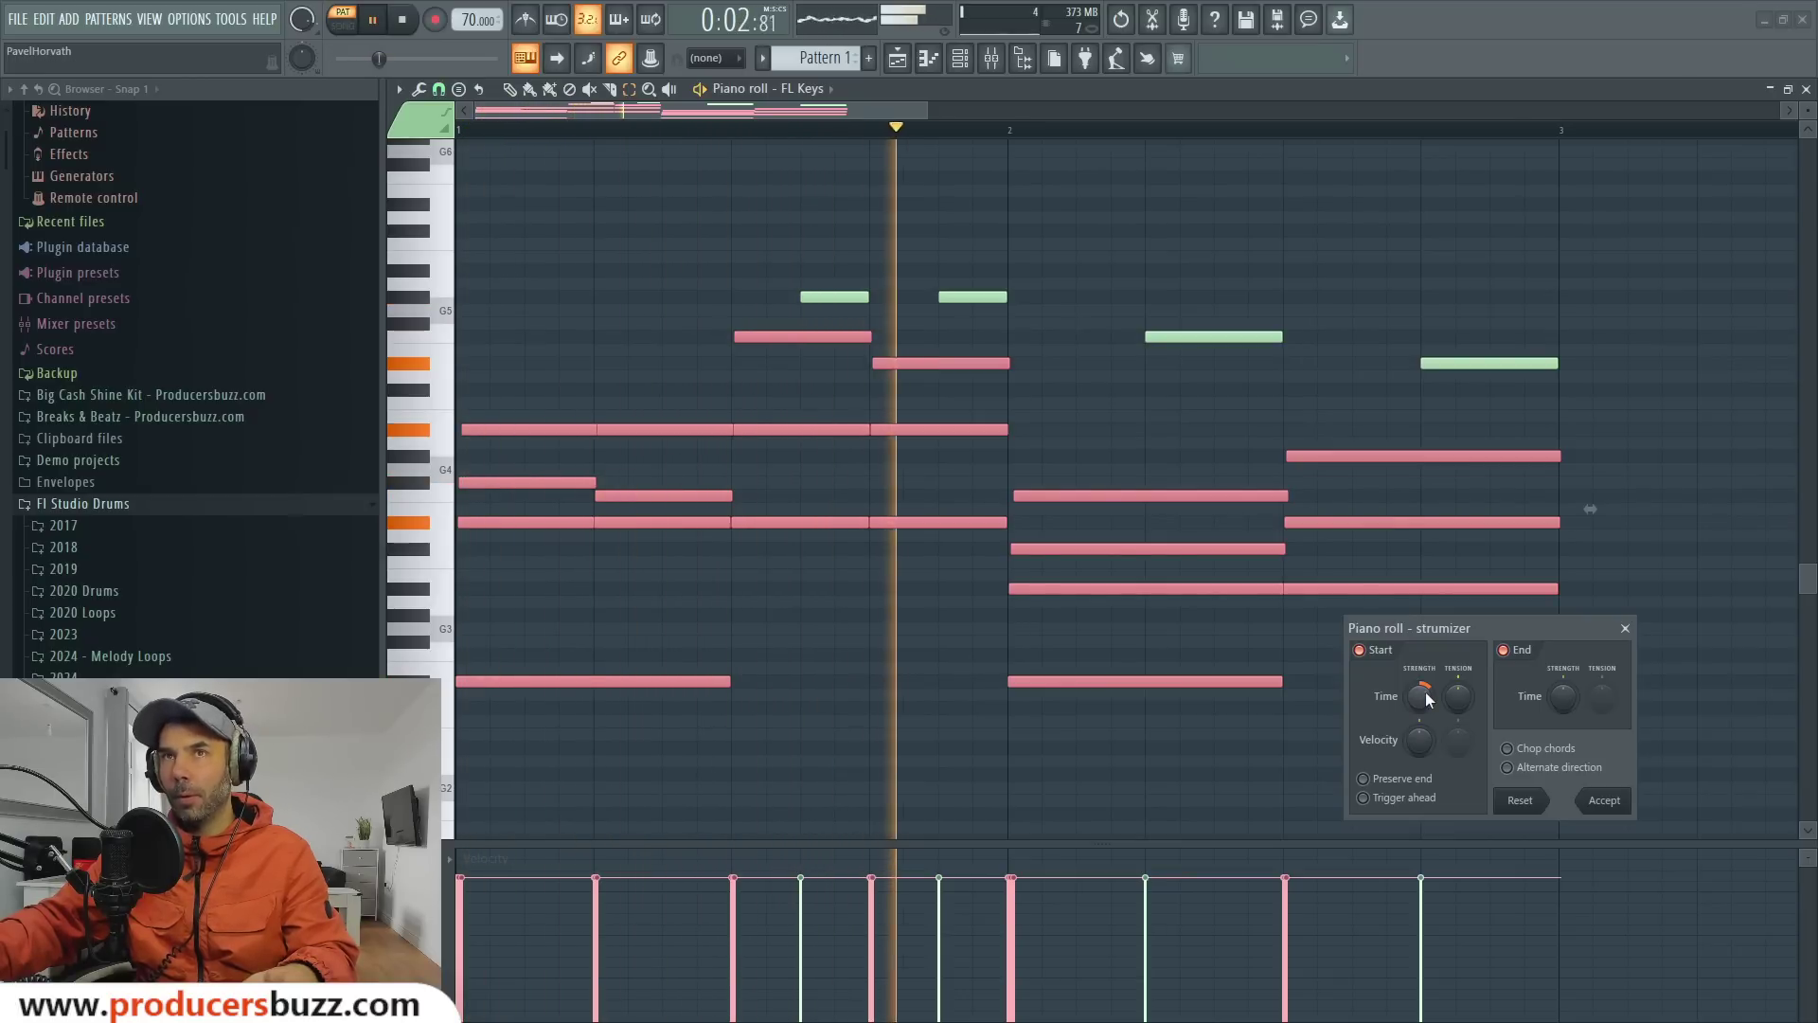
key(space)
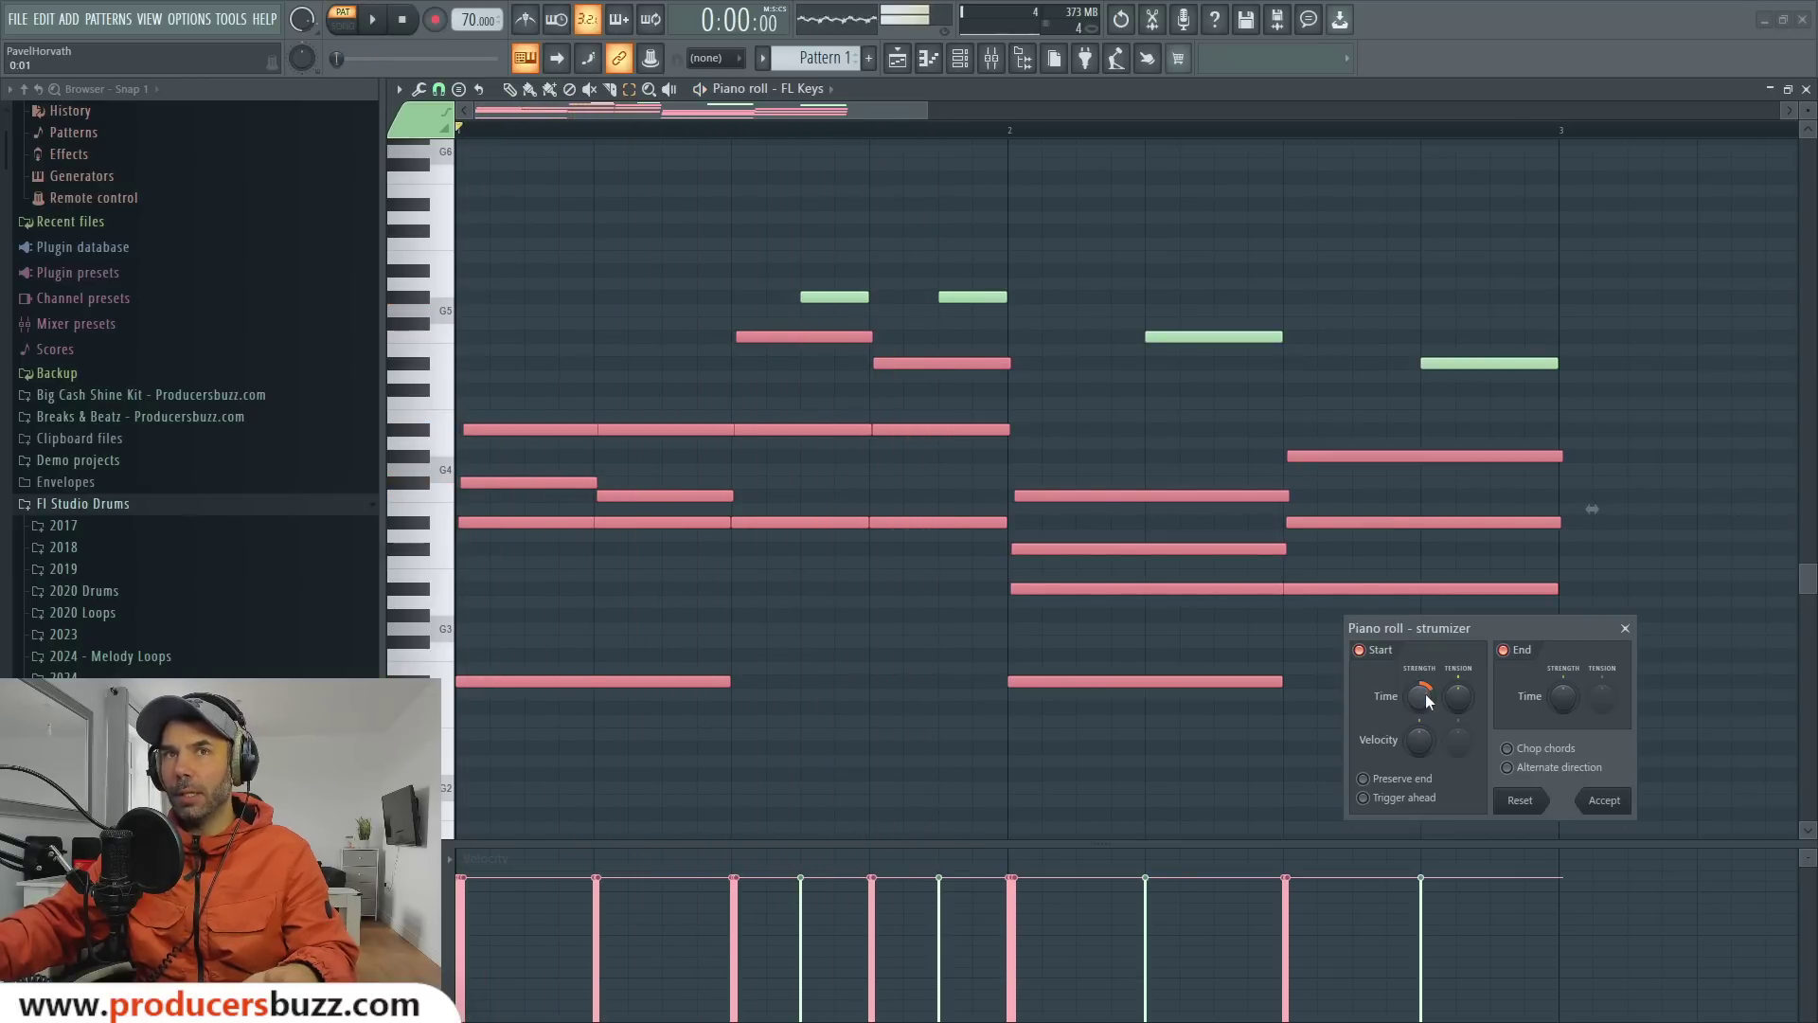
key(space)
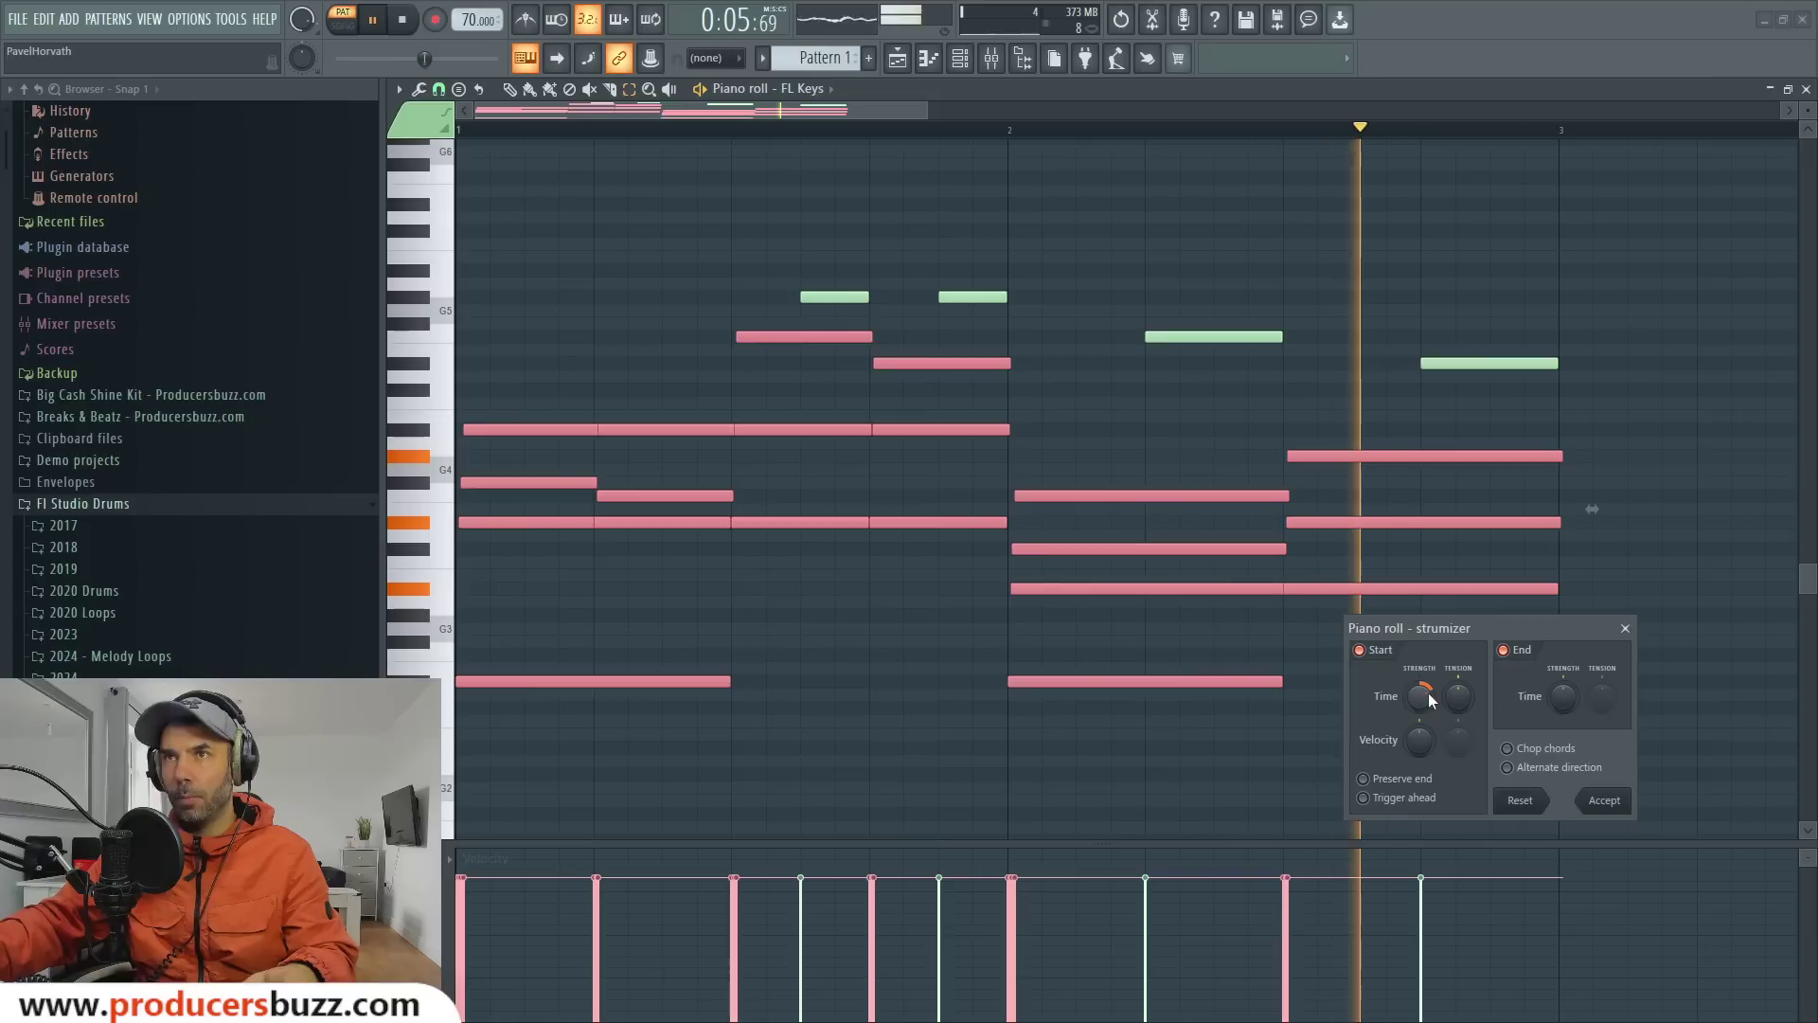
key(space)
drag(1428, 691, 1428, 684)
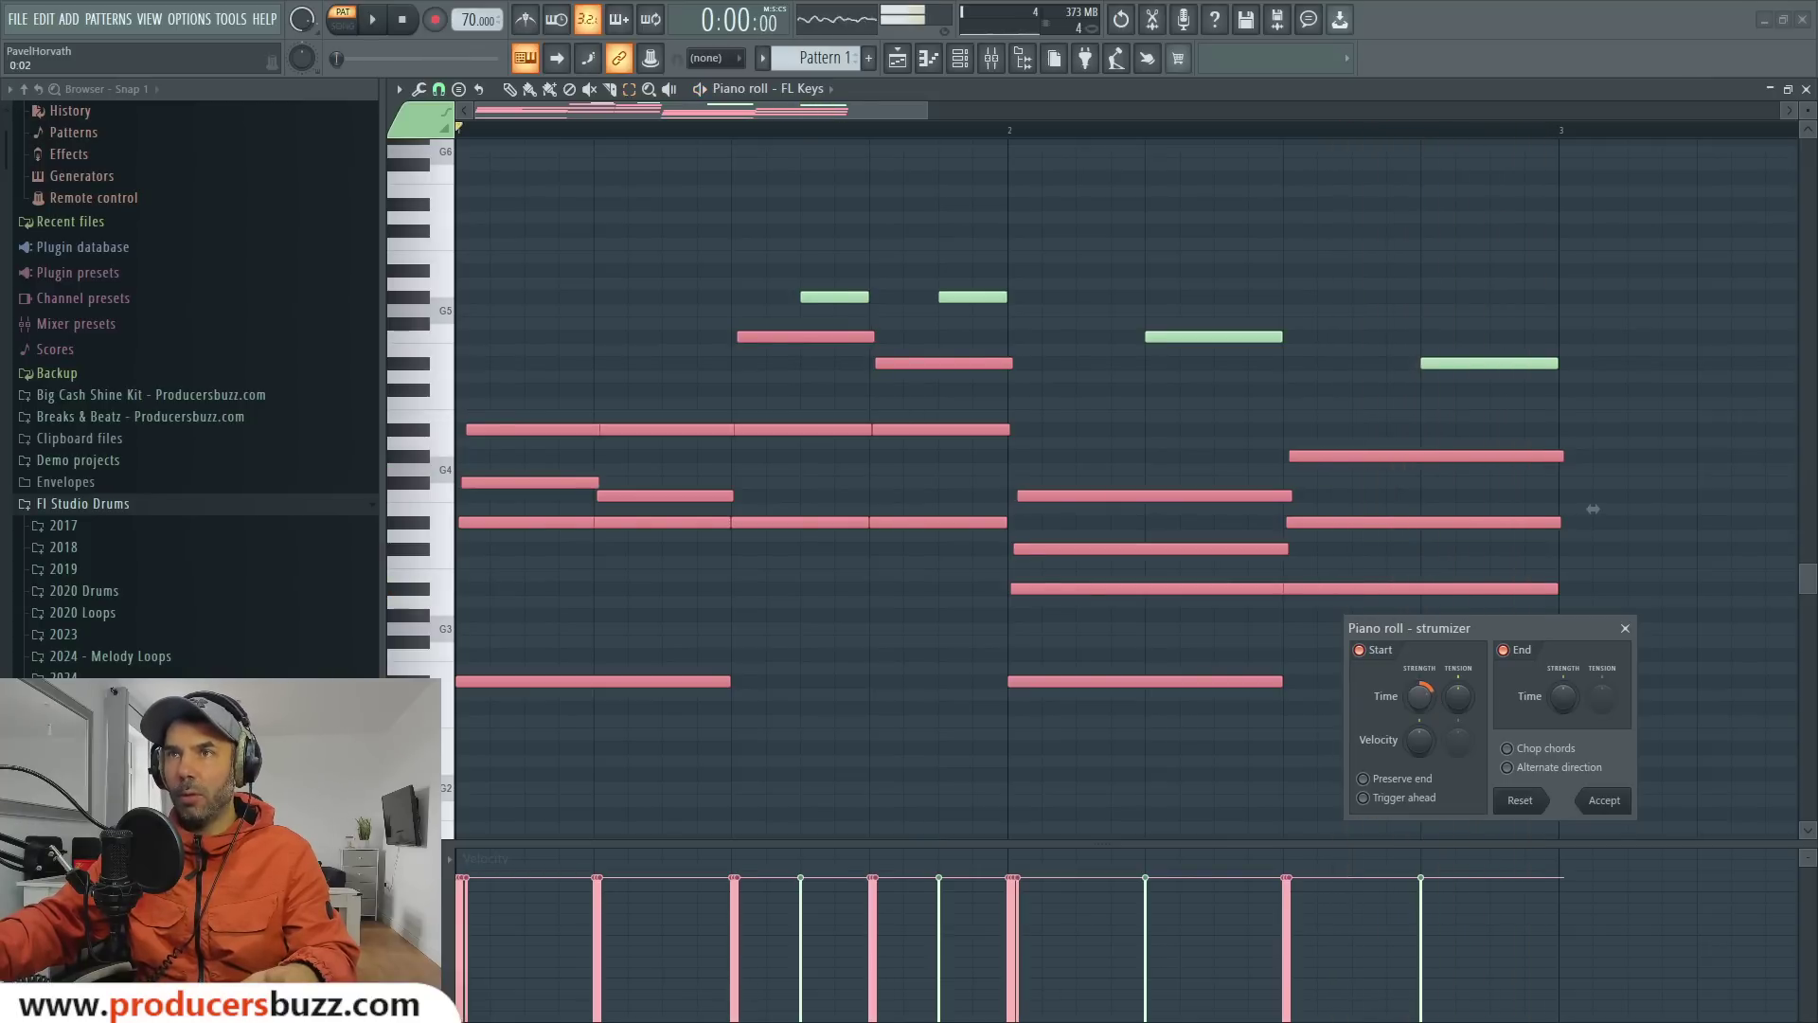
drag(1592, 509, 1597, 508)
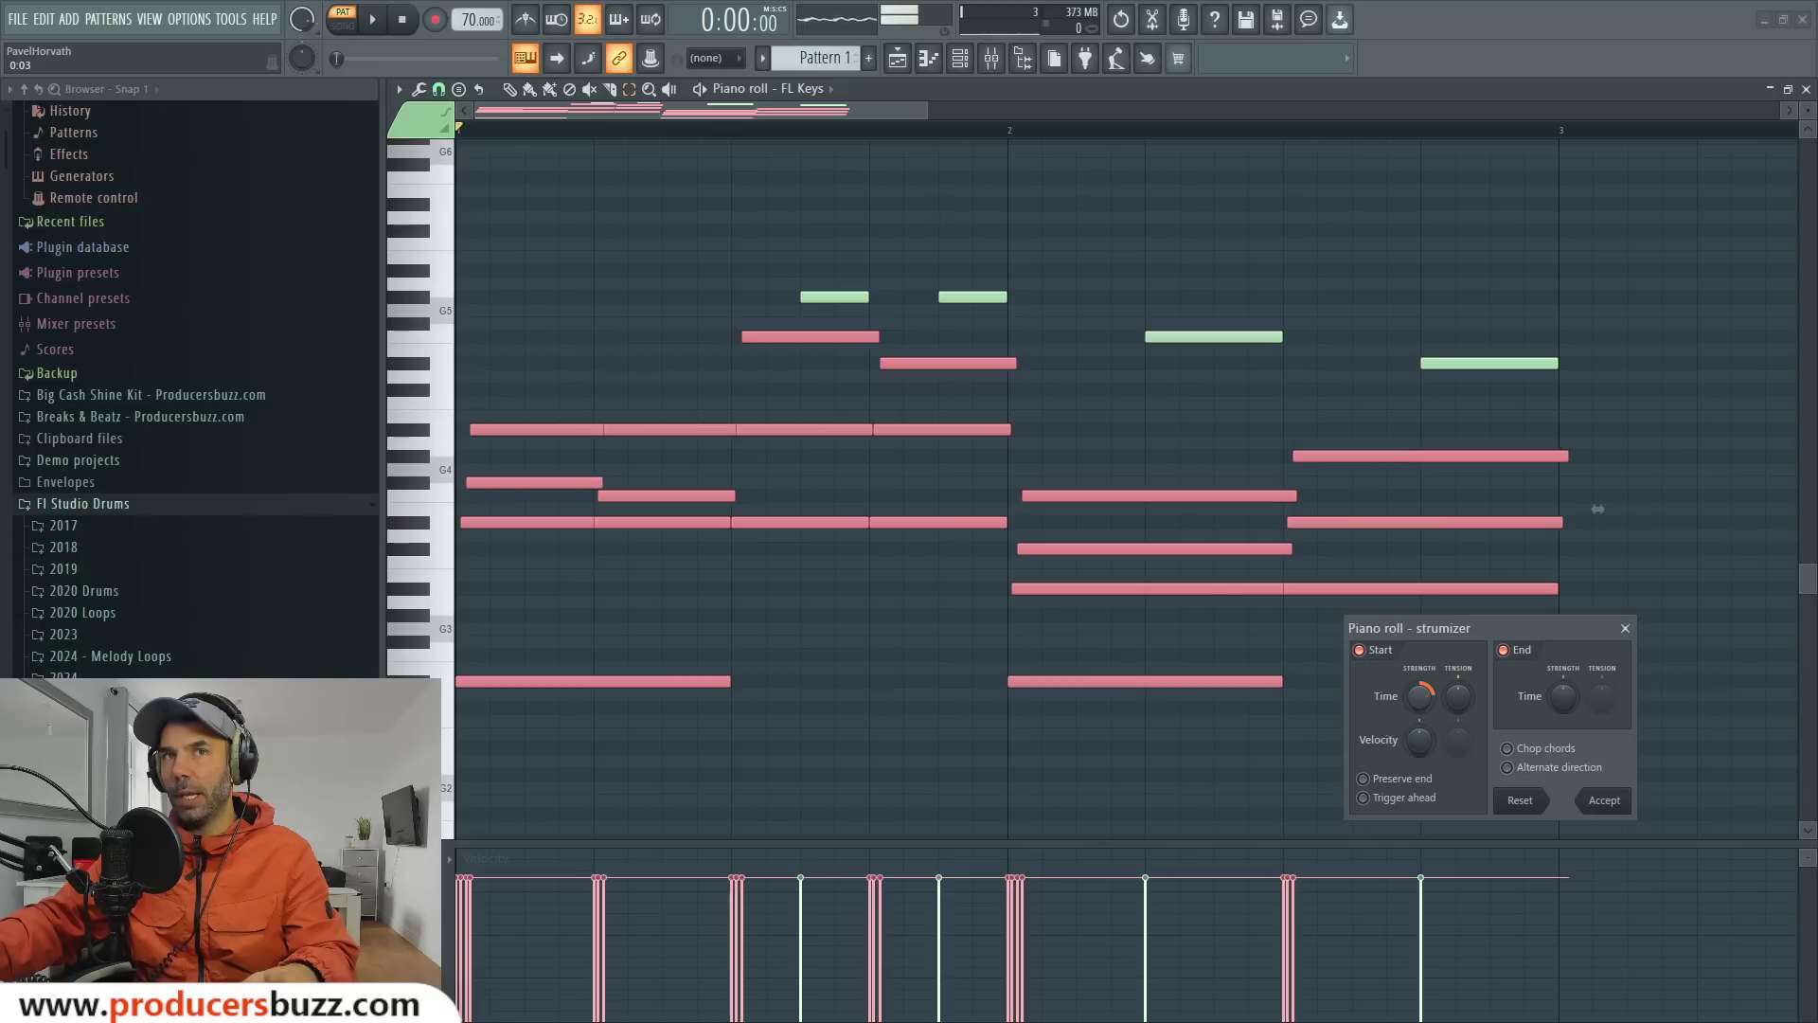
key(space)
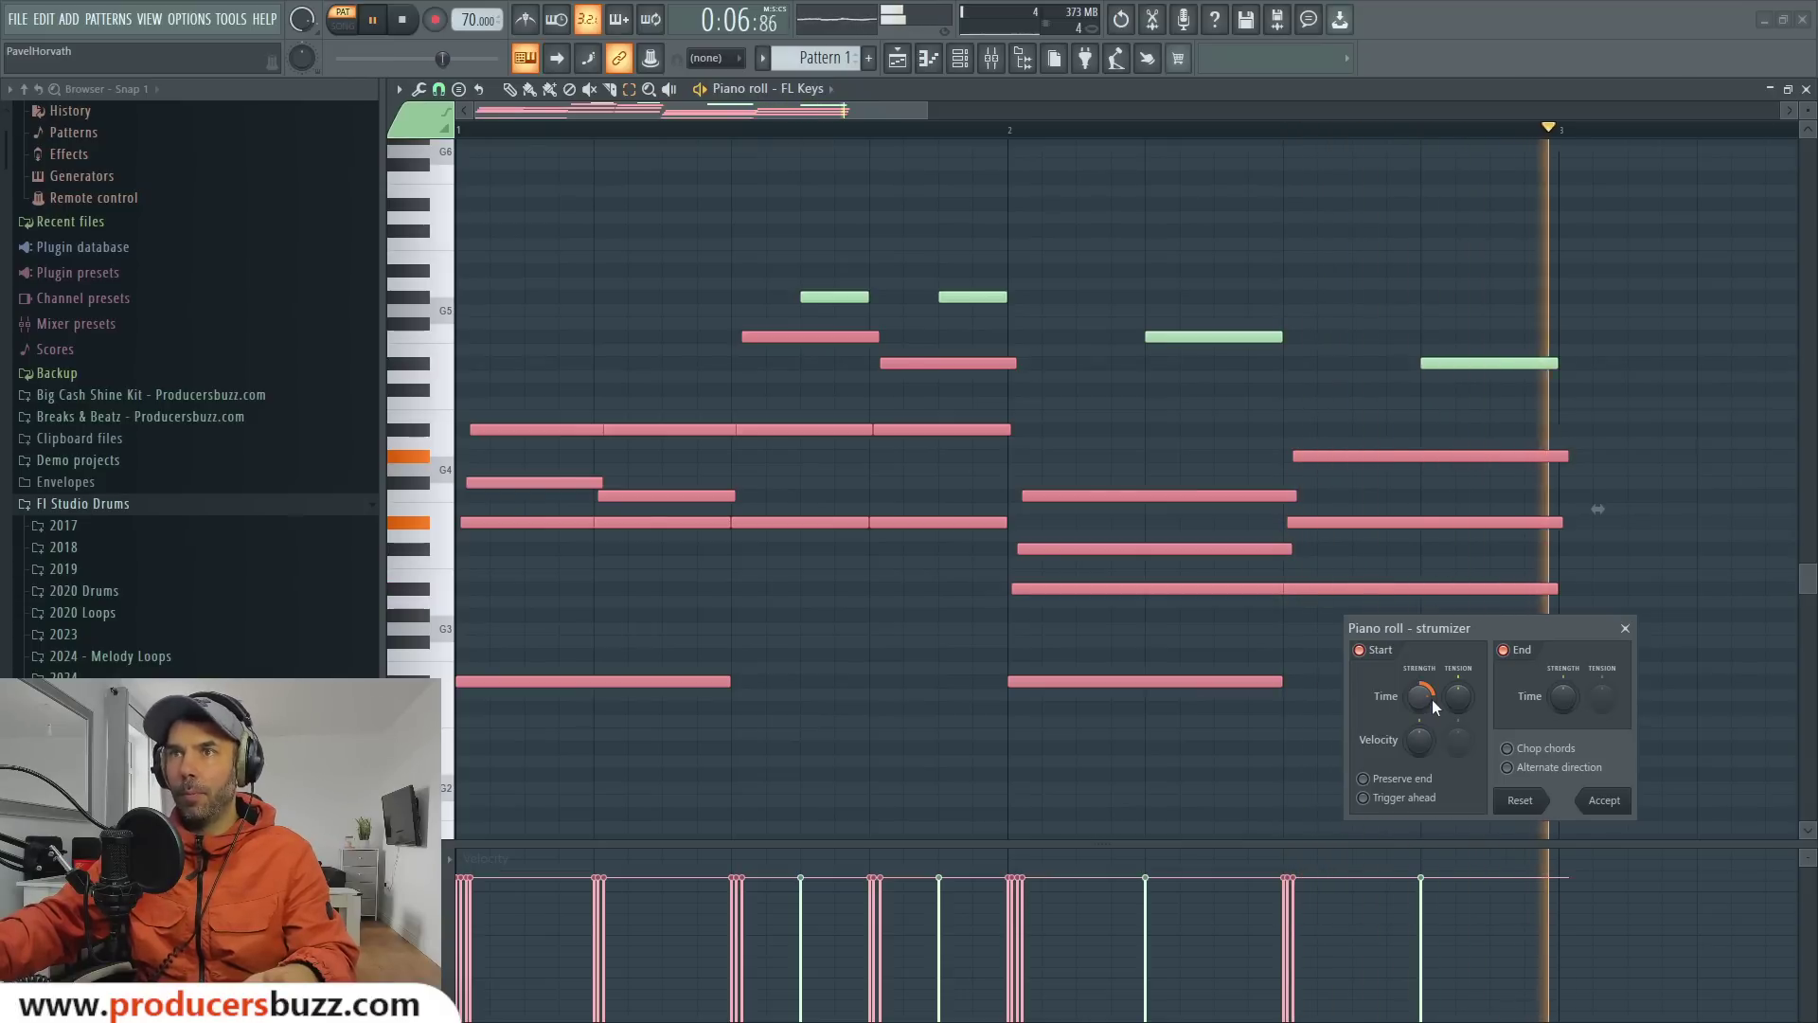
key(space)
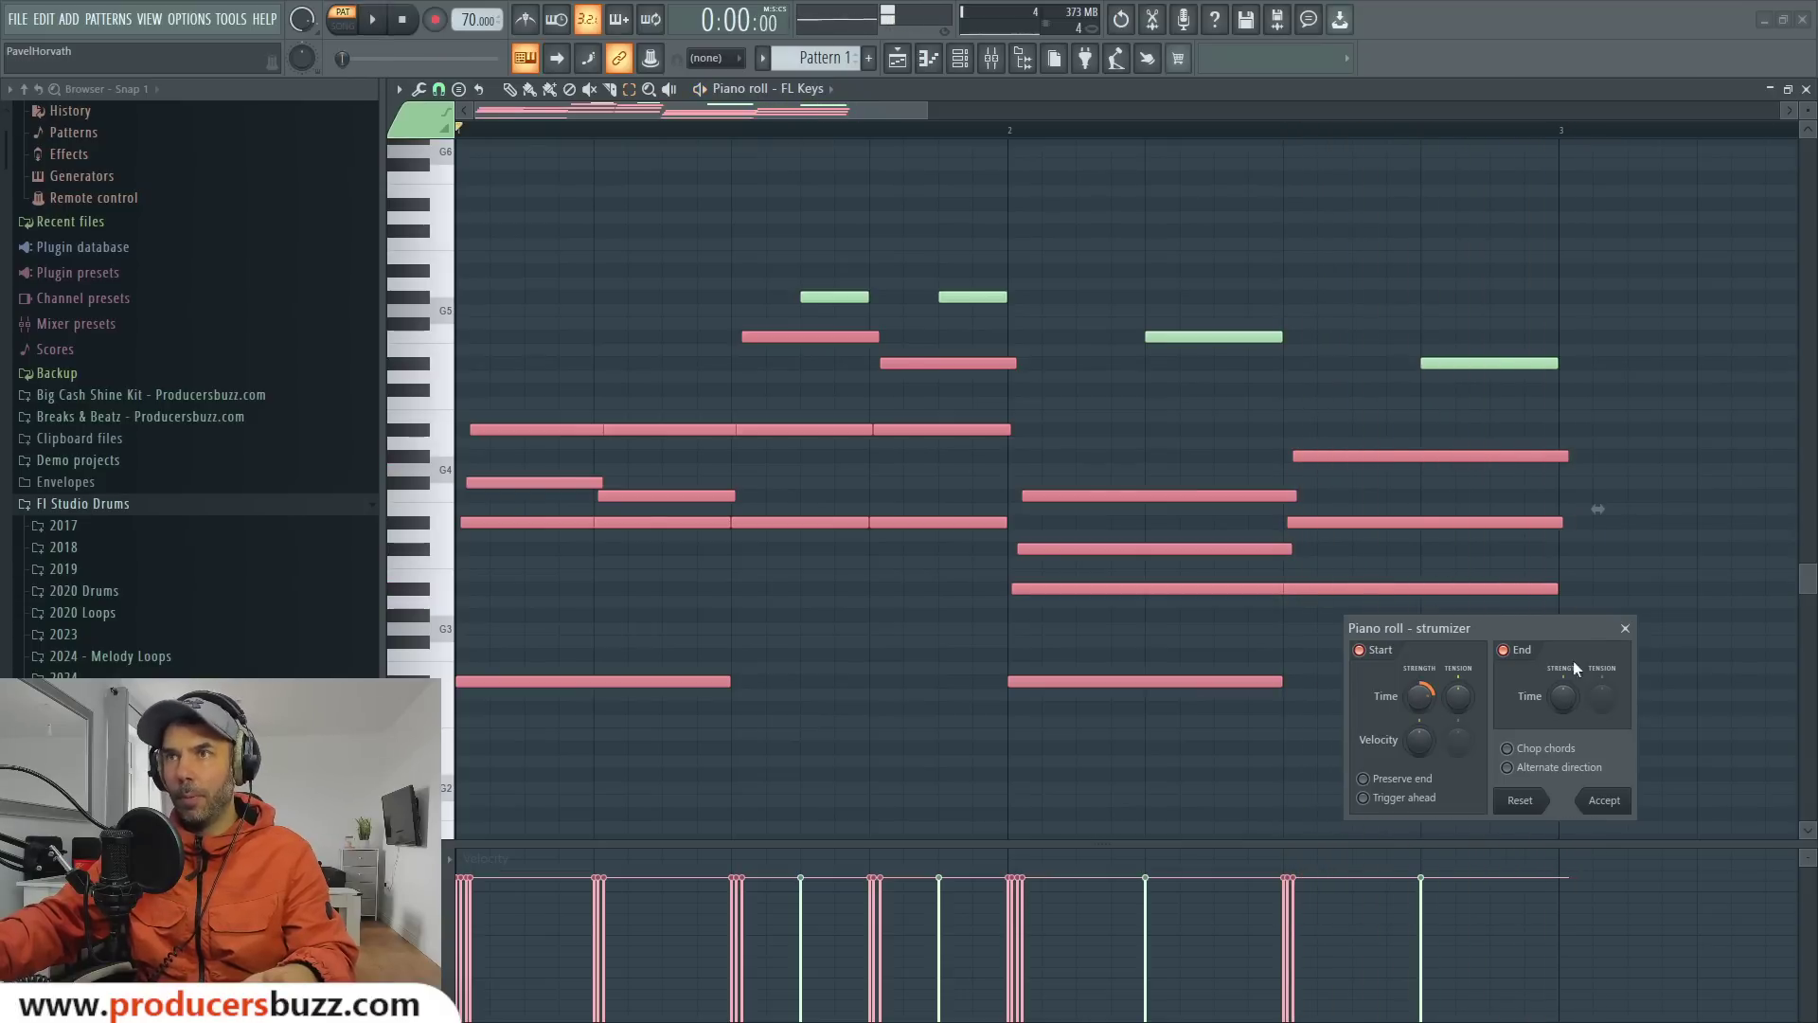
Accept the strum, zoom in on the notes, and deselect everything.
click(1604, 801)
drag(923, 104, 661, 154)
click(625, 315)
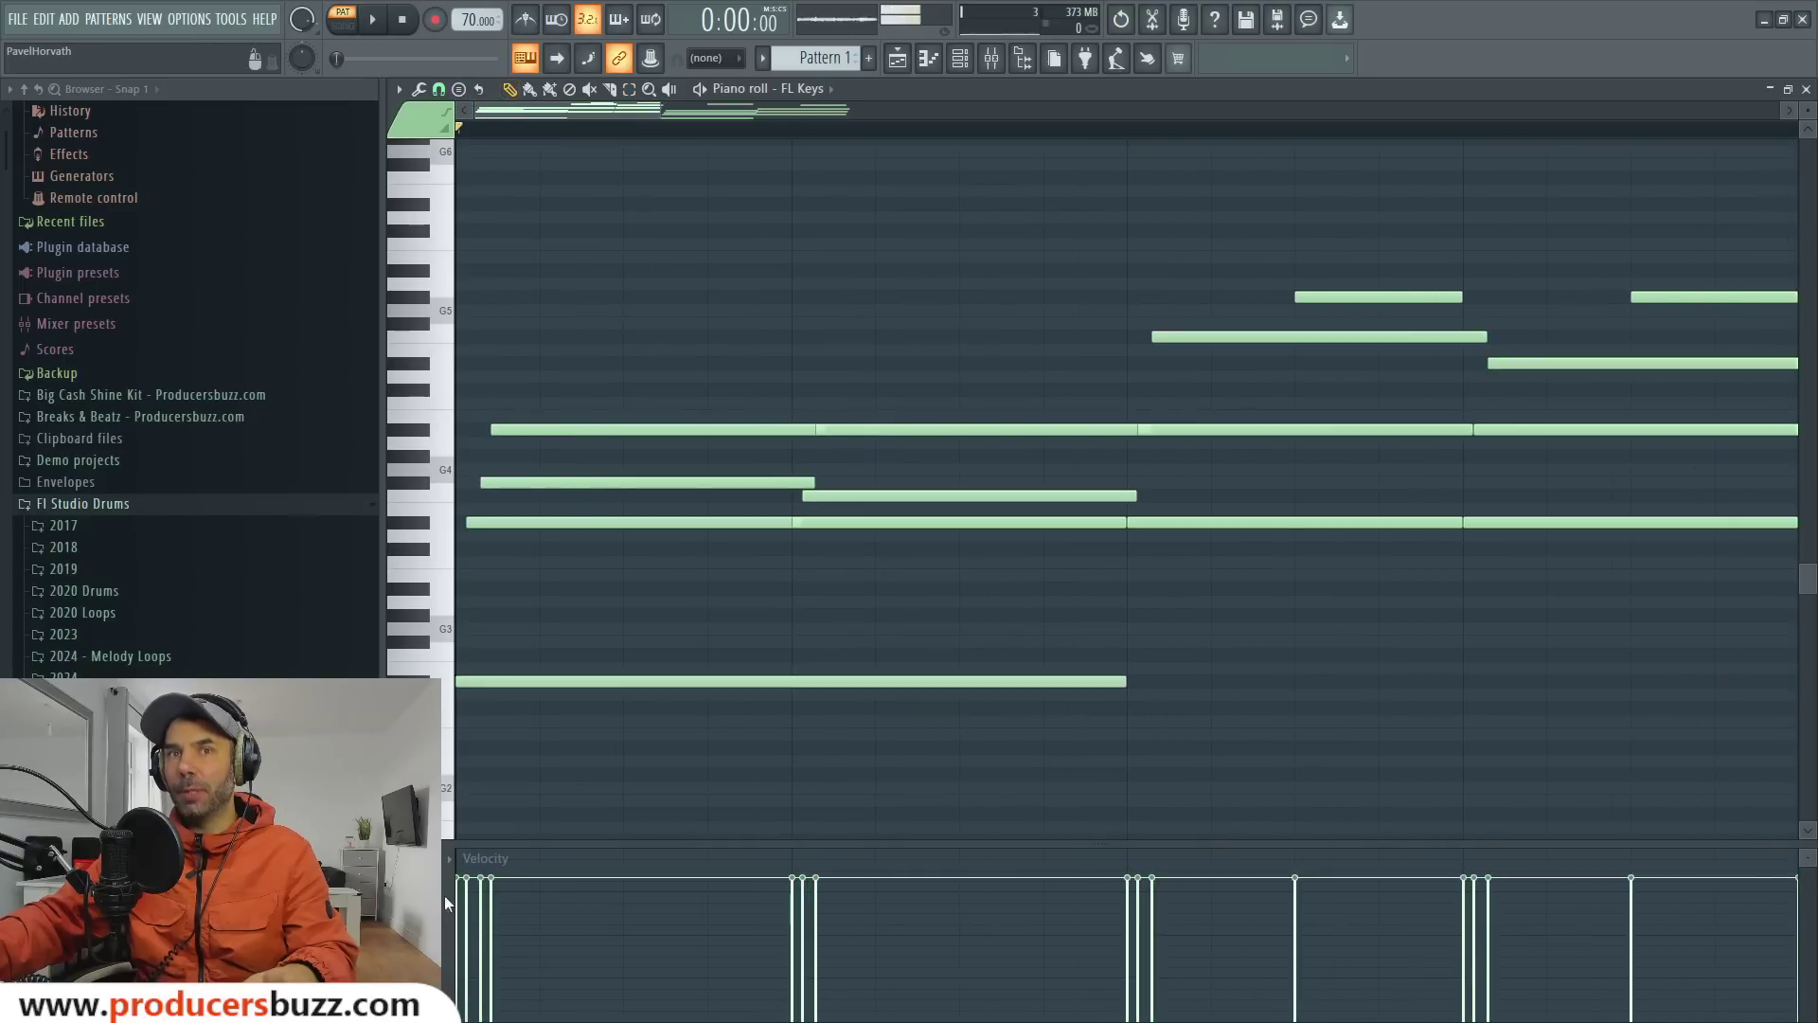
Set individual note velocities to about 55%, 87%, 51% and 56%.
drag(464, 917, 473, 931)
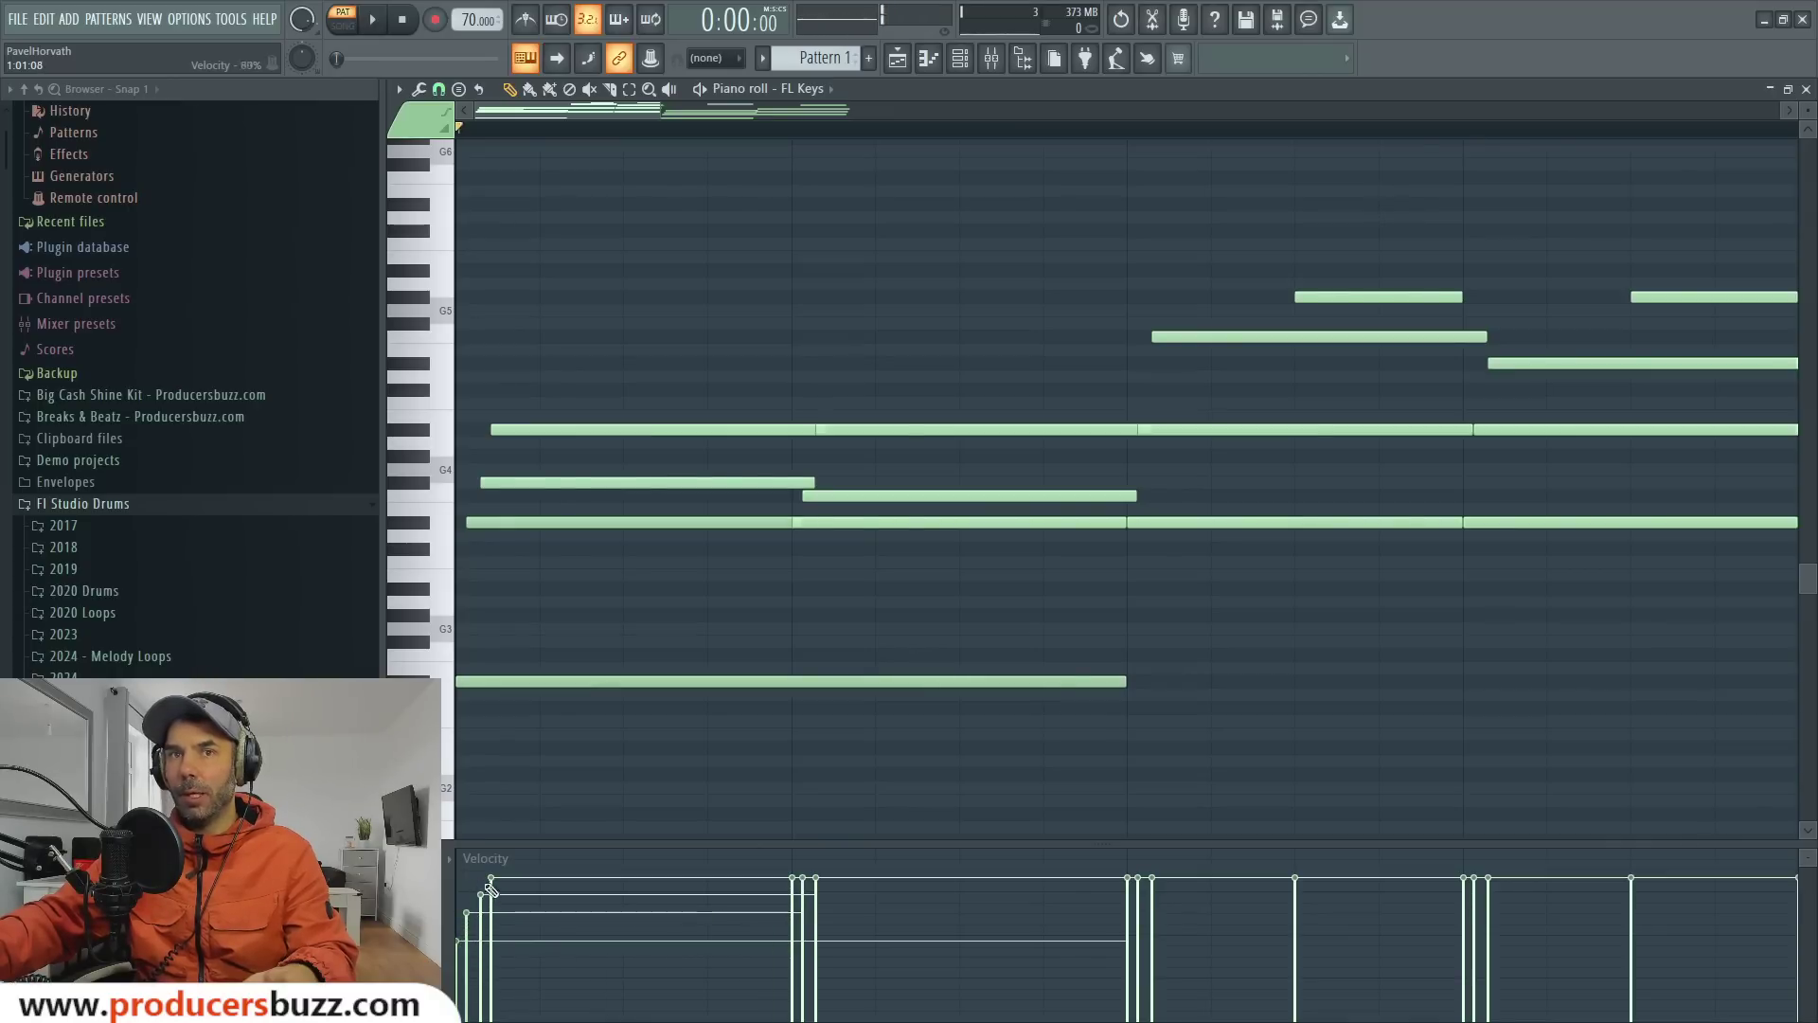
drag(798, 889, 801, 932)
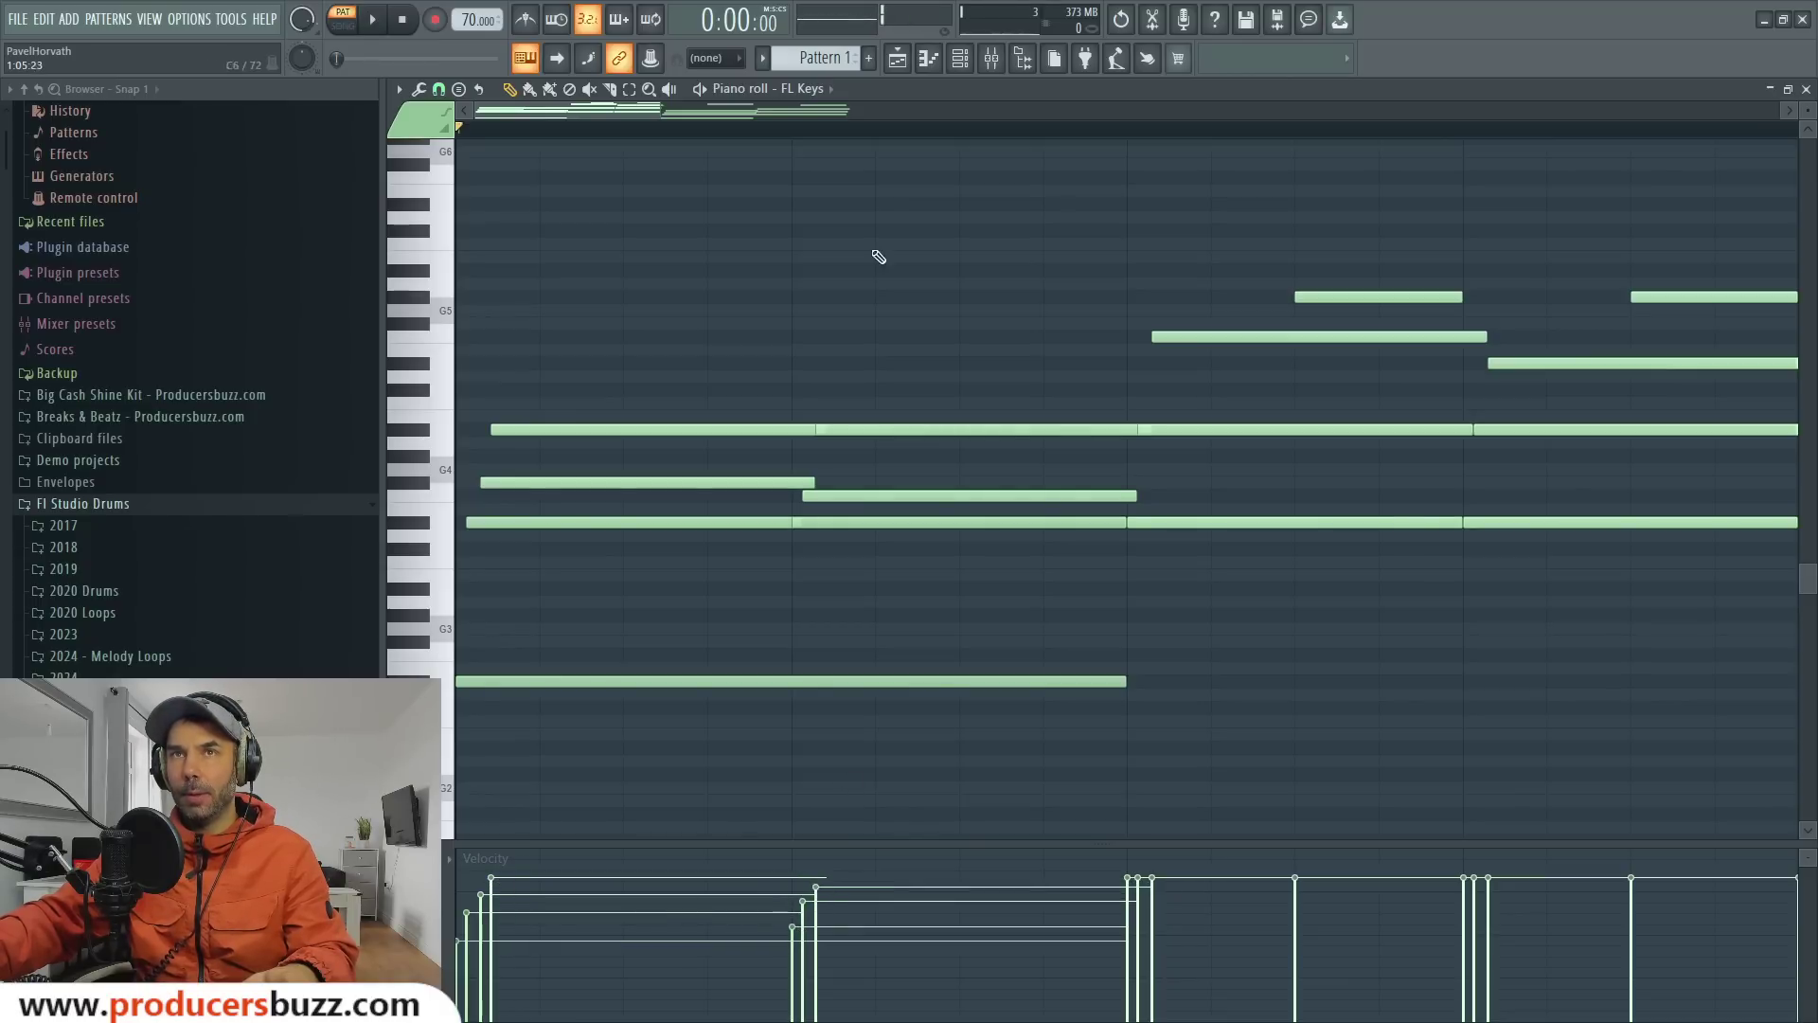
scroll(665, 111, right, 3)
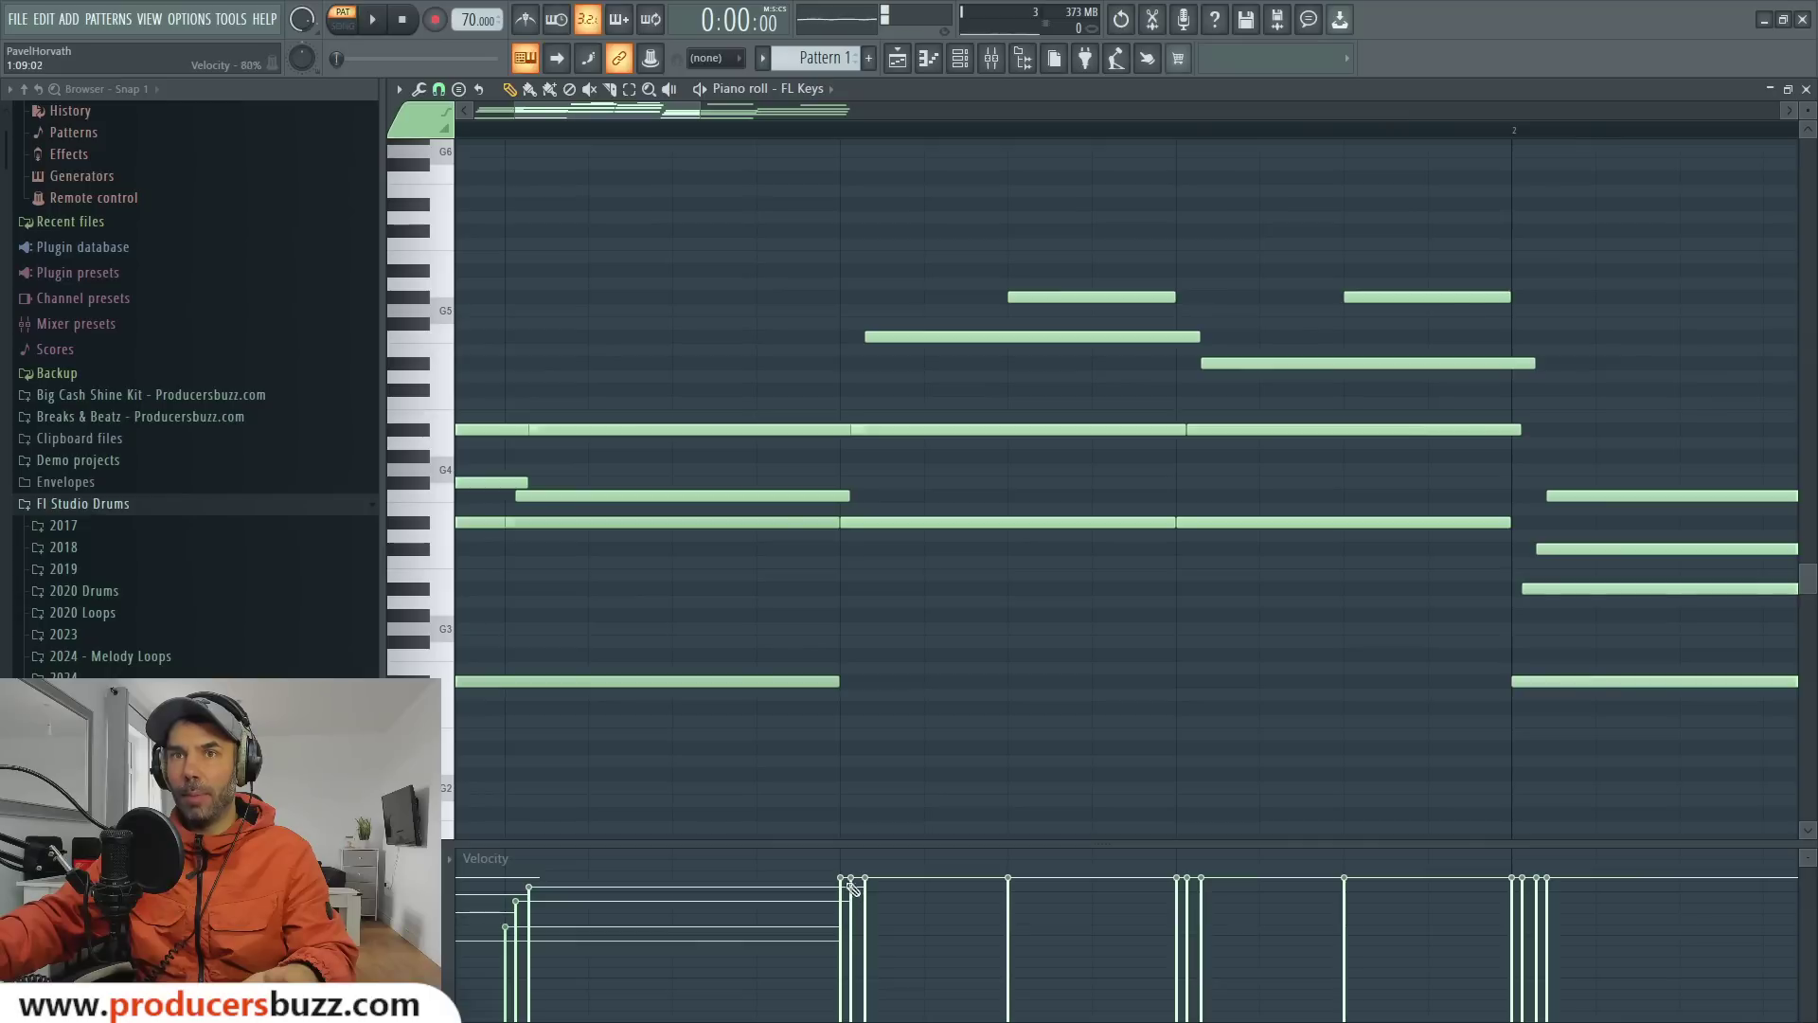
drag(848, 927, 858, 878)
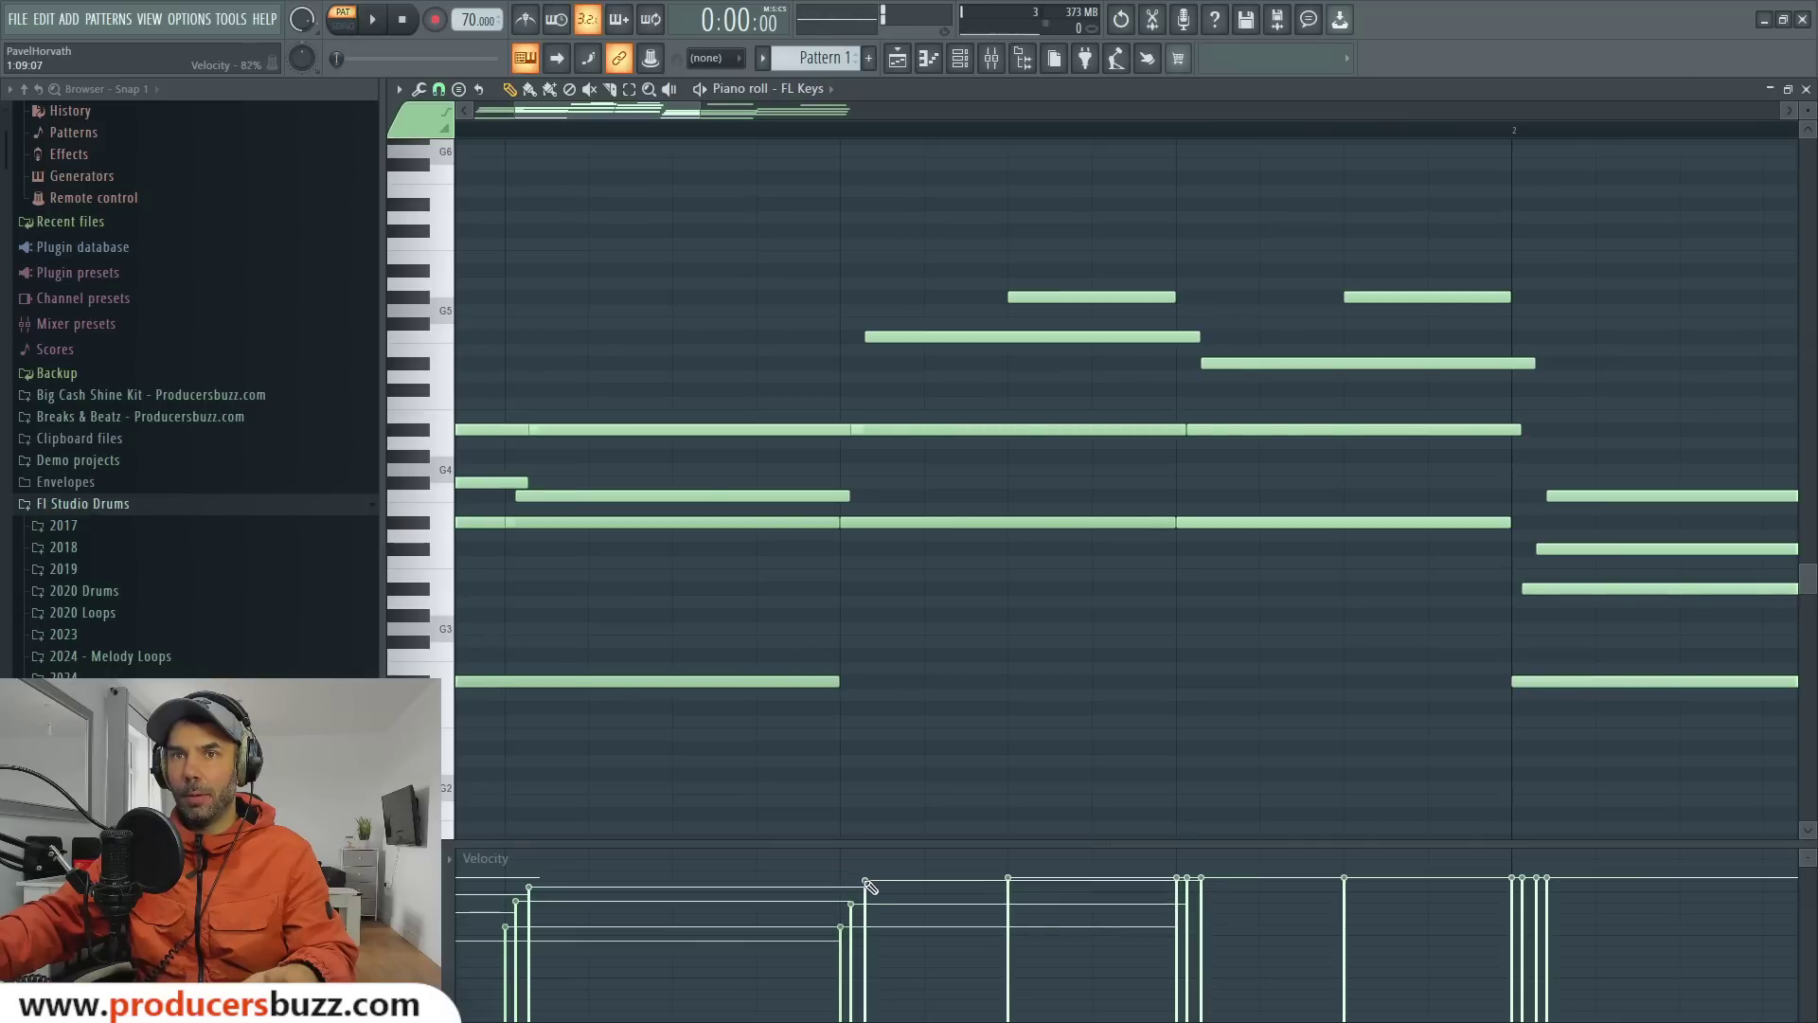
drag(1020, 905, 1014, 938)
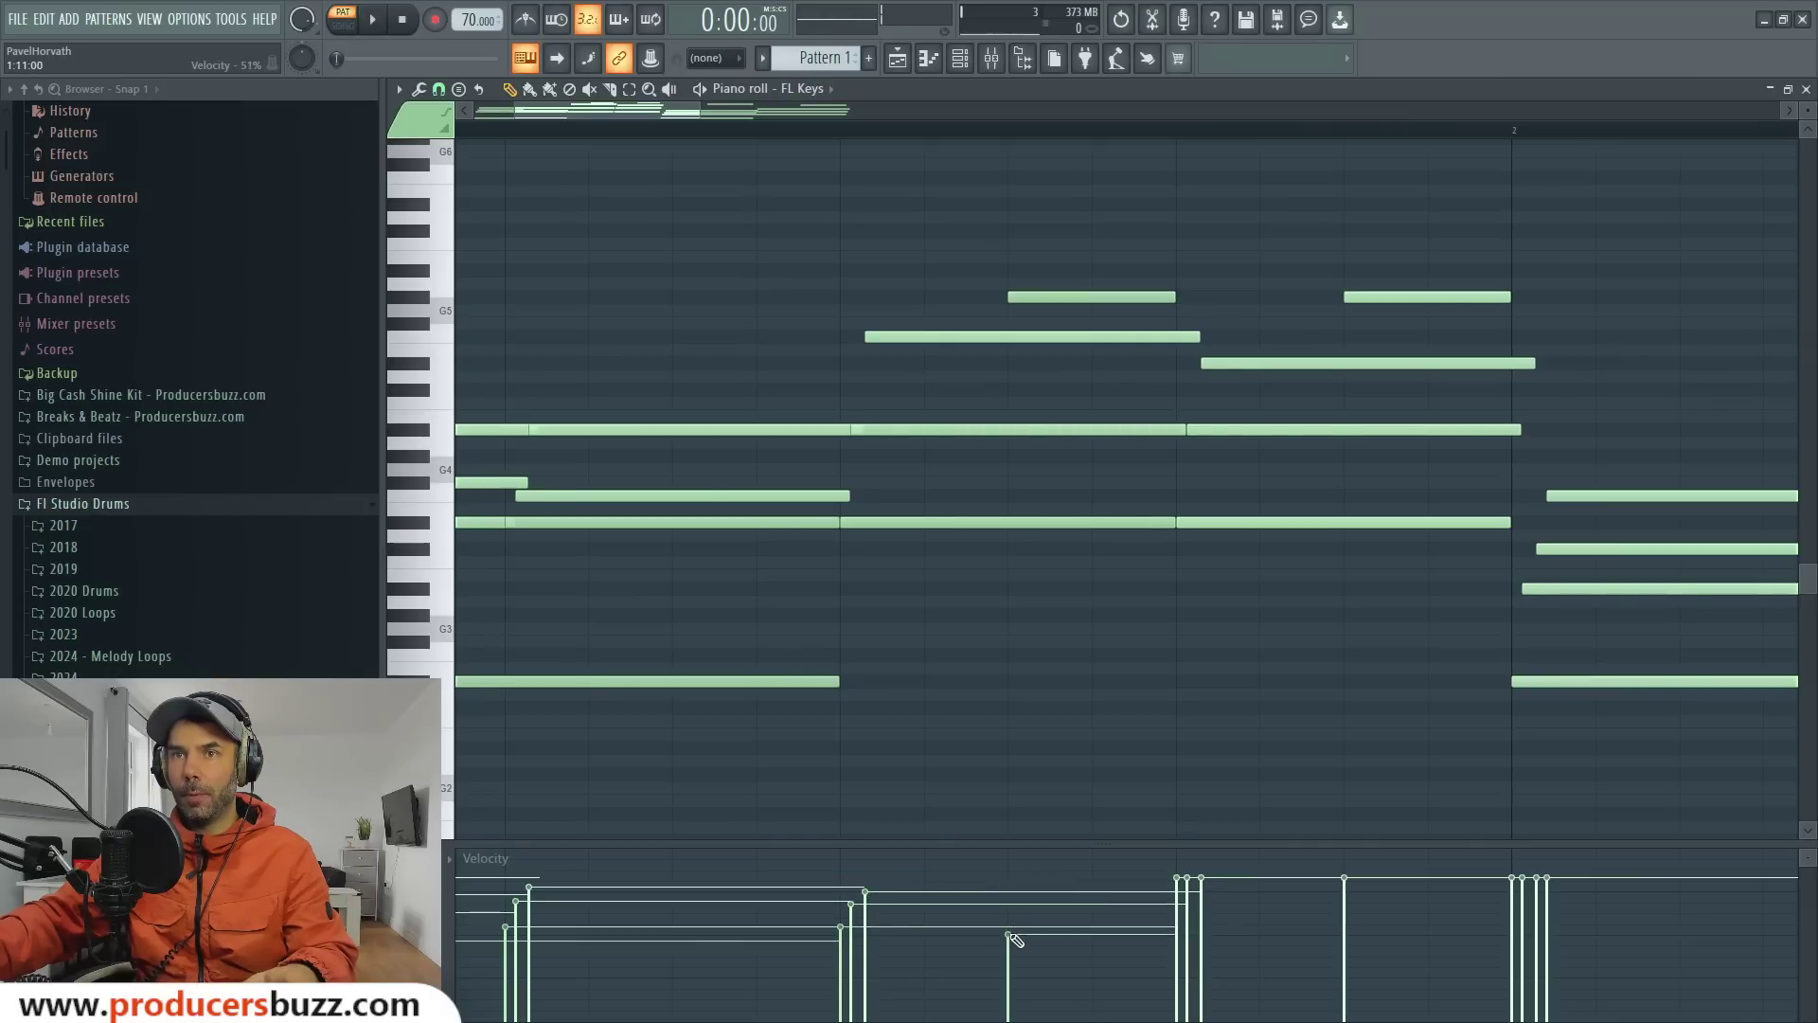
drag(1183, 892, 1182, 932)
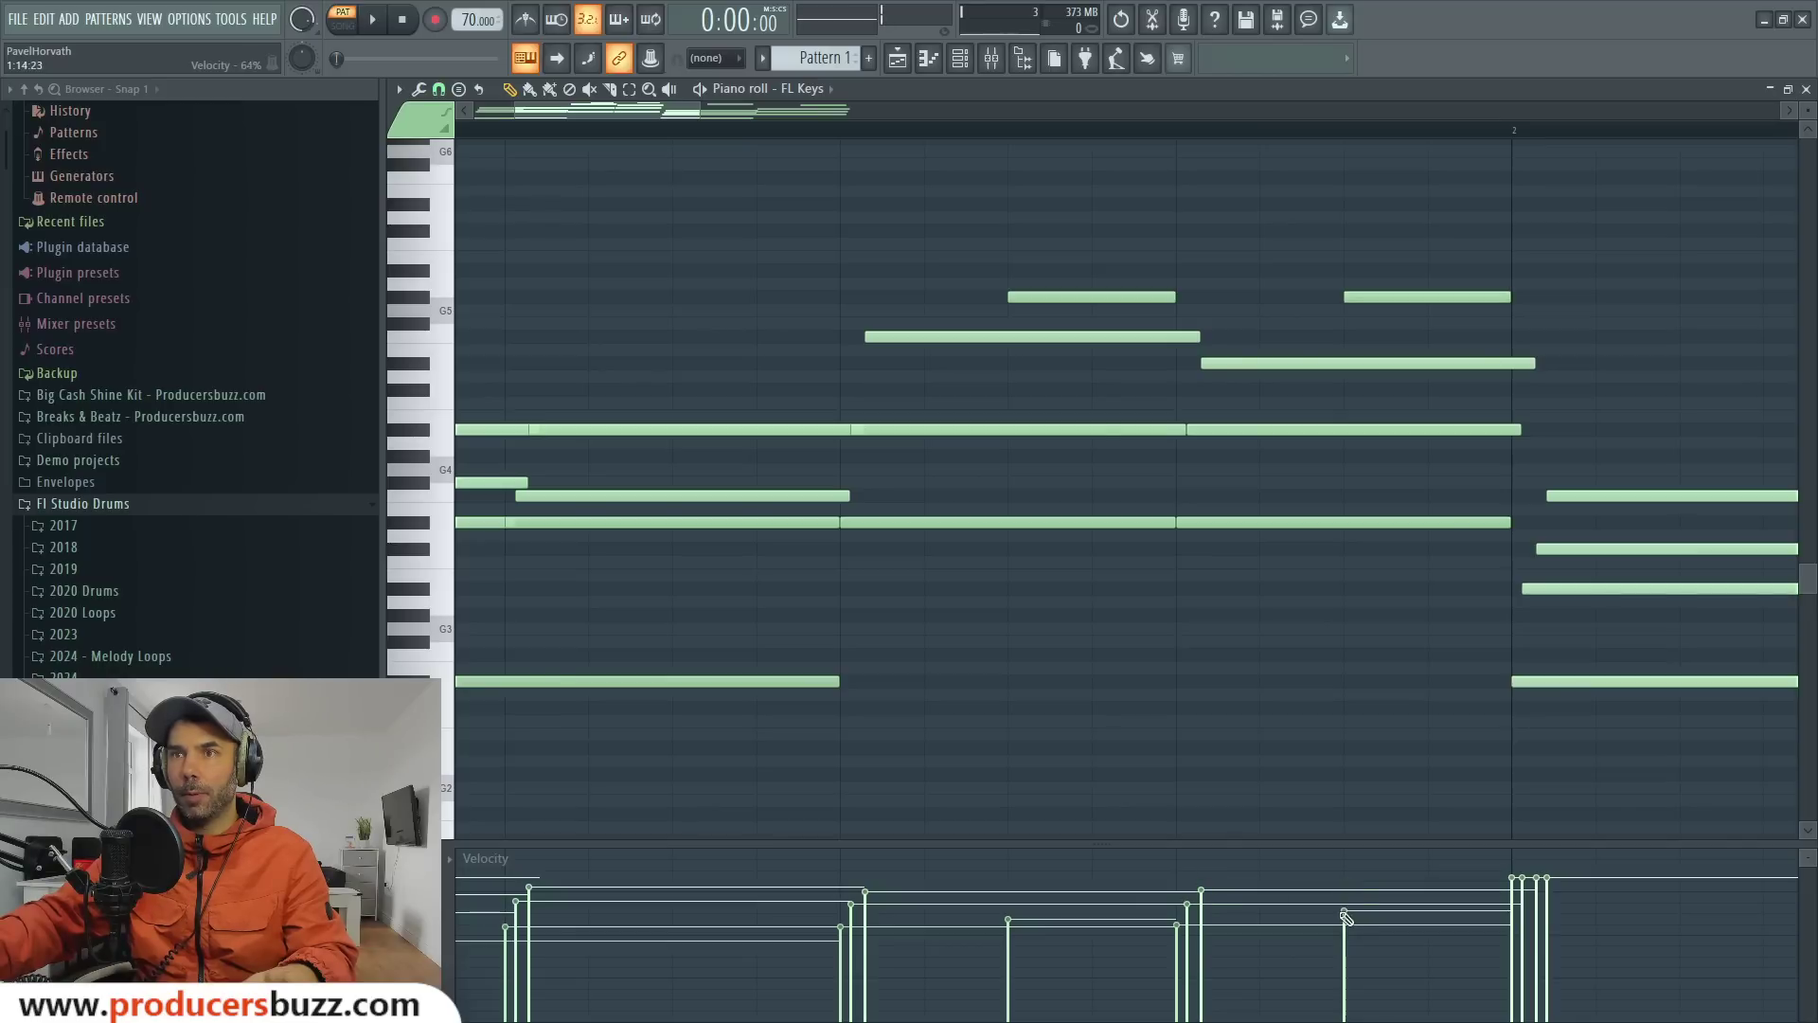
Lower more note velocities to about 76% and 62%, and strongly soften one chord note.
click(659, 125)
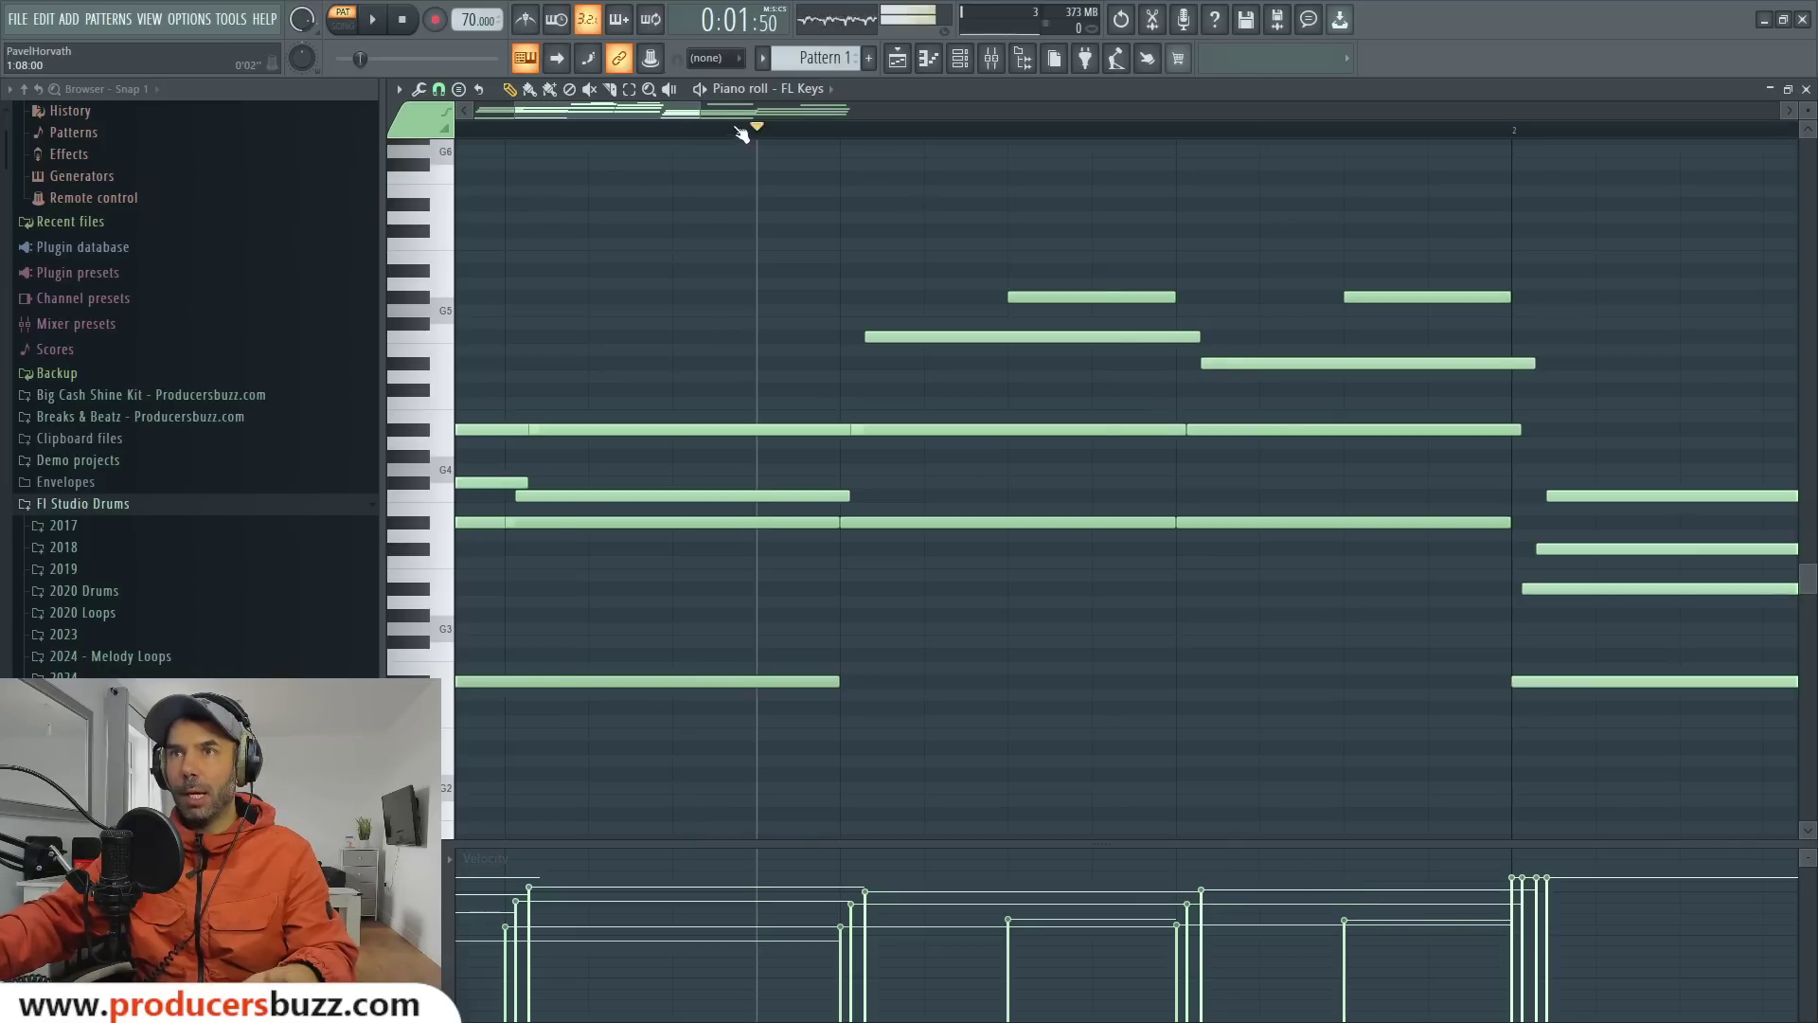
drag(648, 115, 741, 120)
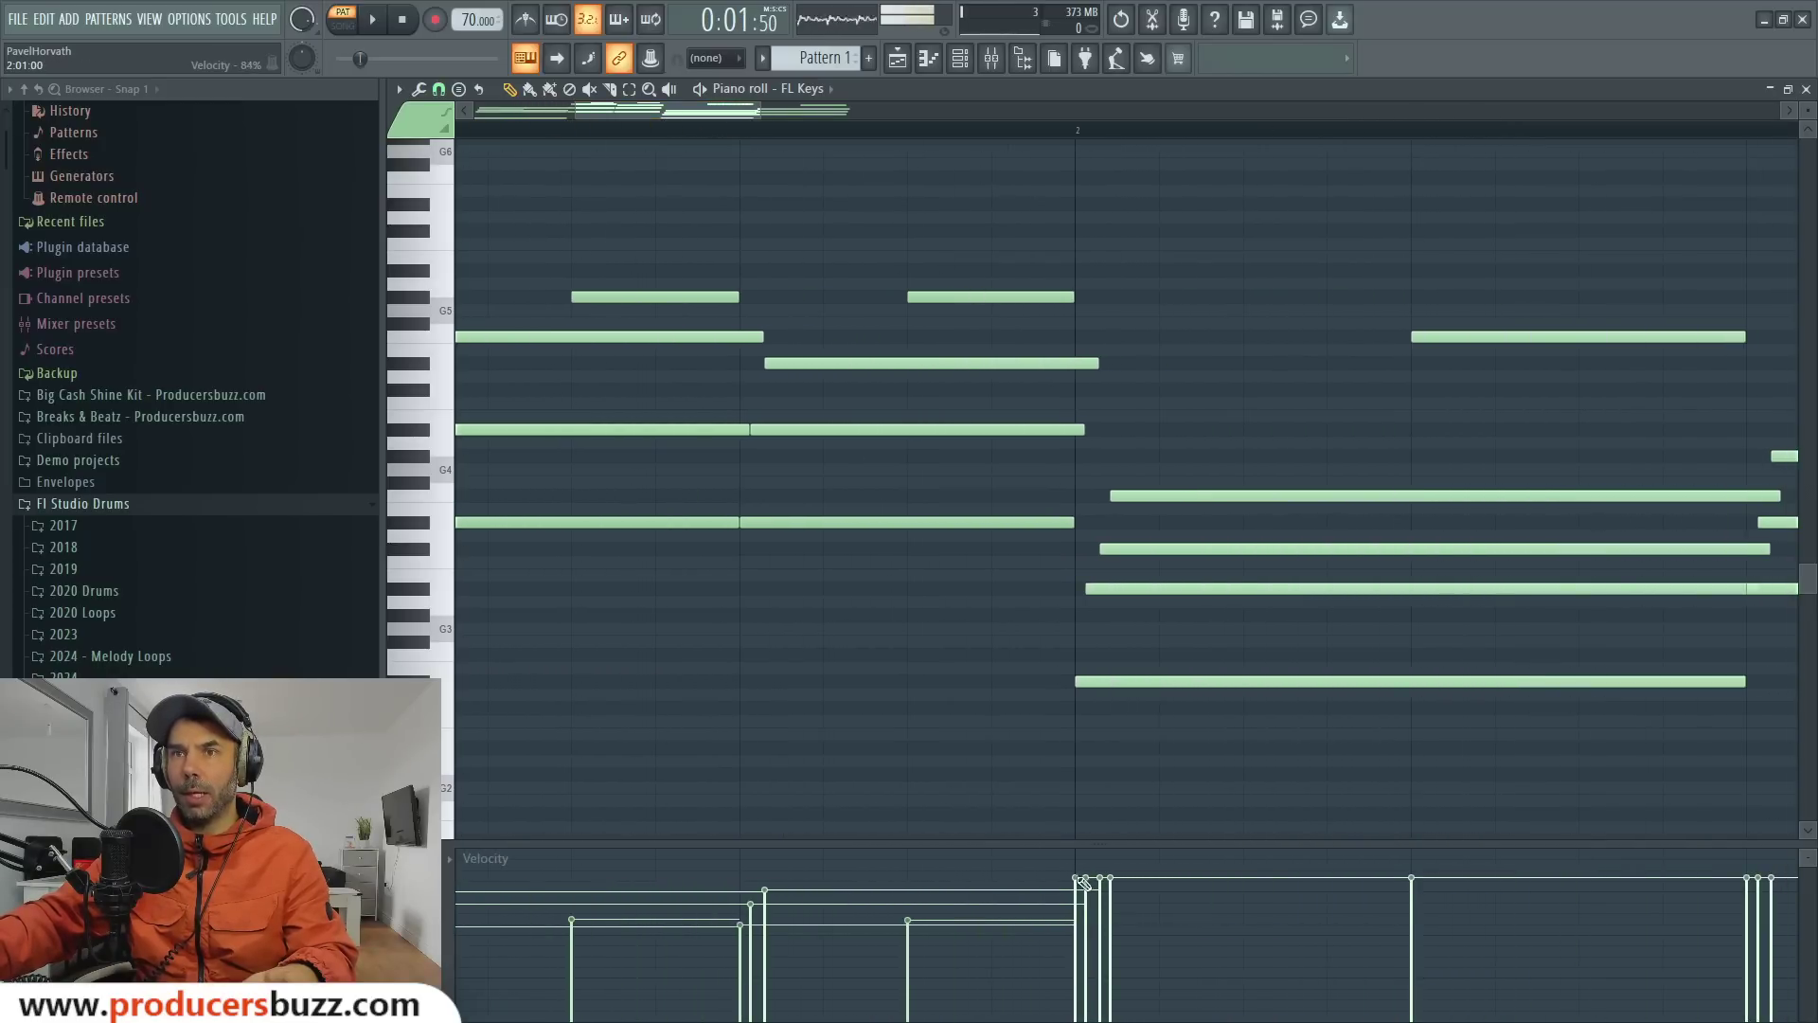
mouse_move(1082, 883)
mouse_down()
mouse_move(1077, 919)
mouse_move(1116, 888)
mouse_up()
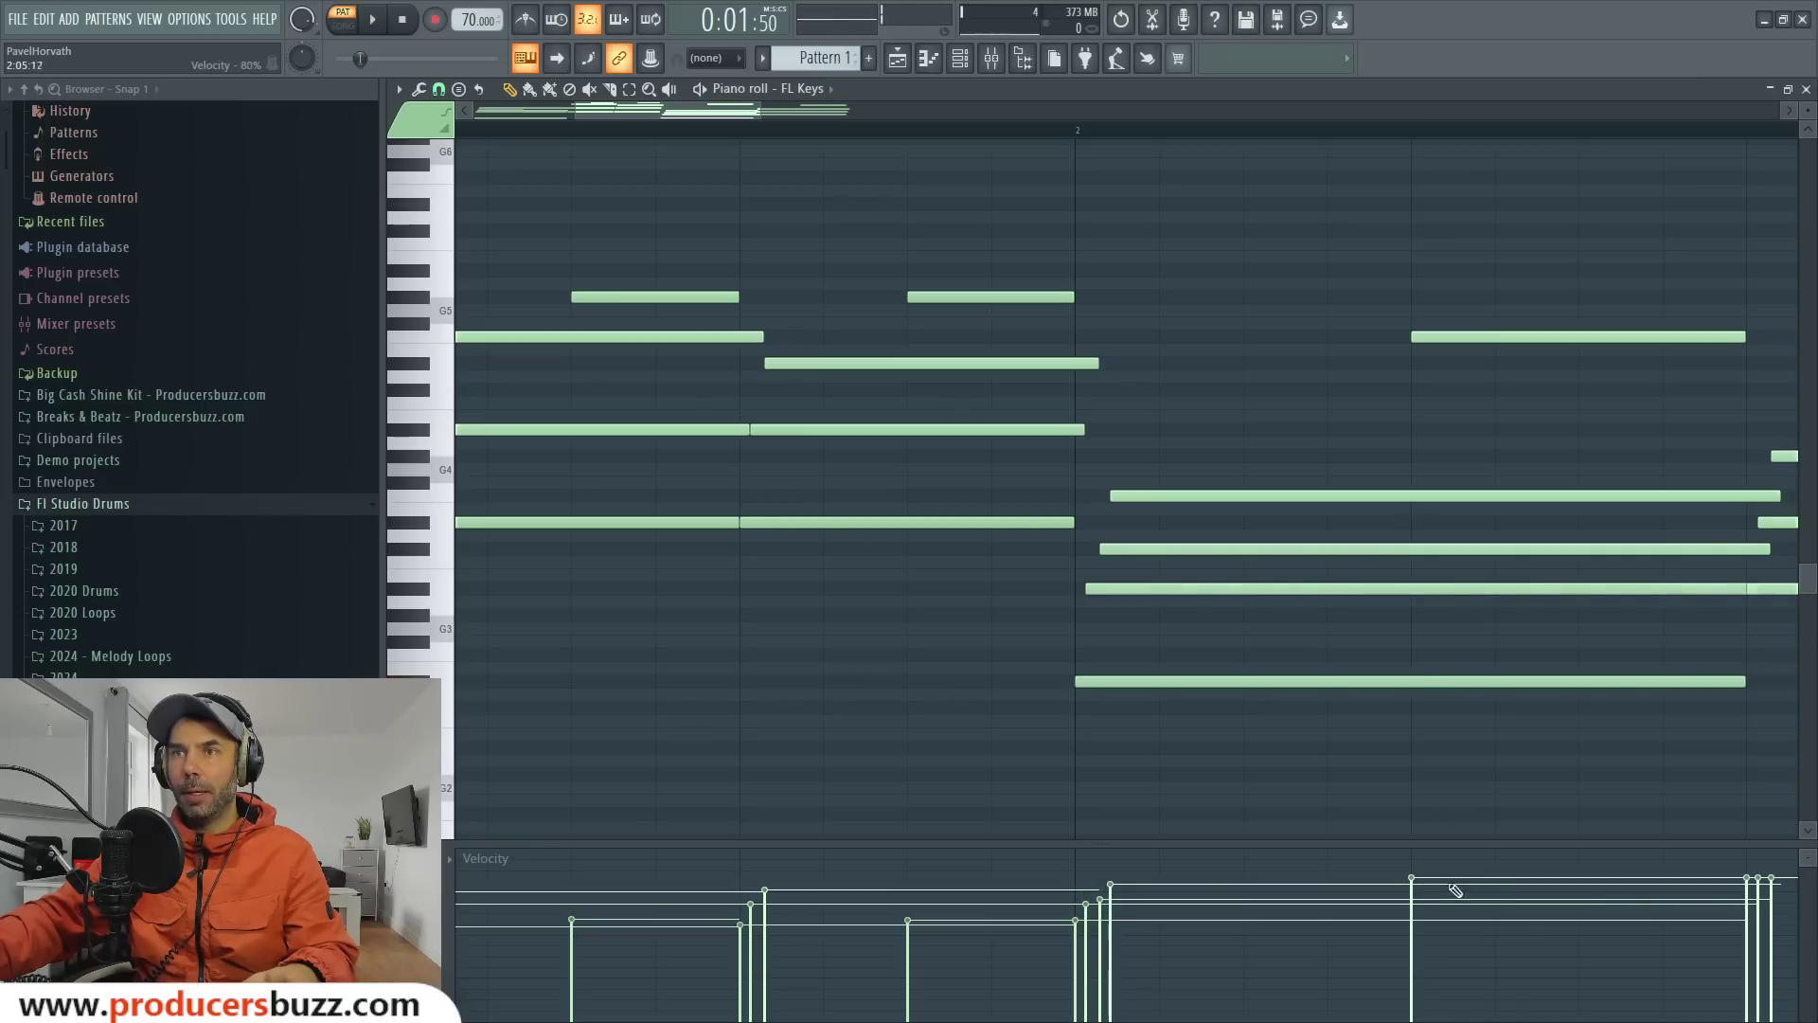
drag(1450, 886, 1422, 916)
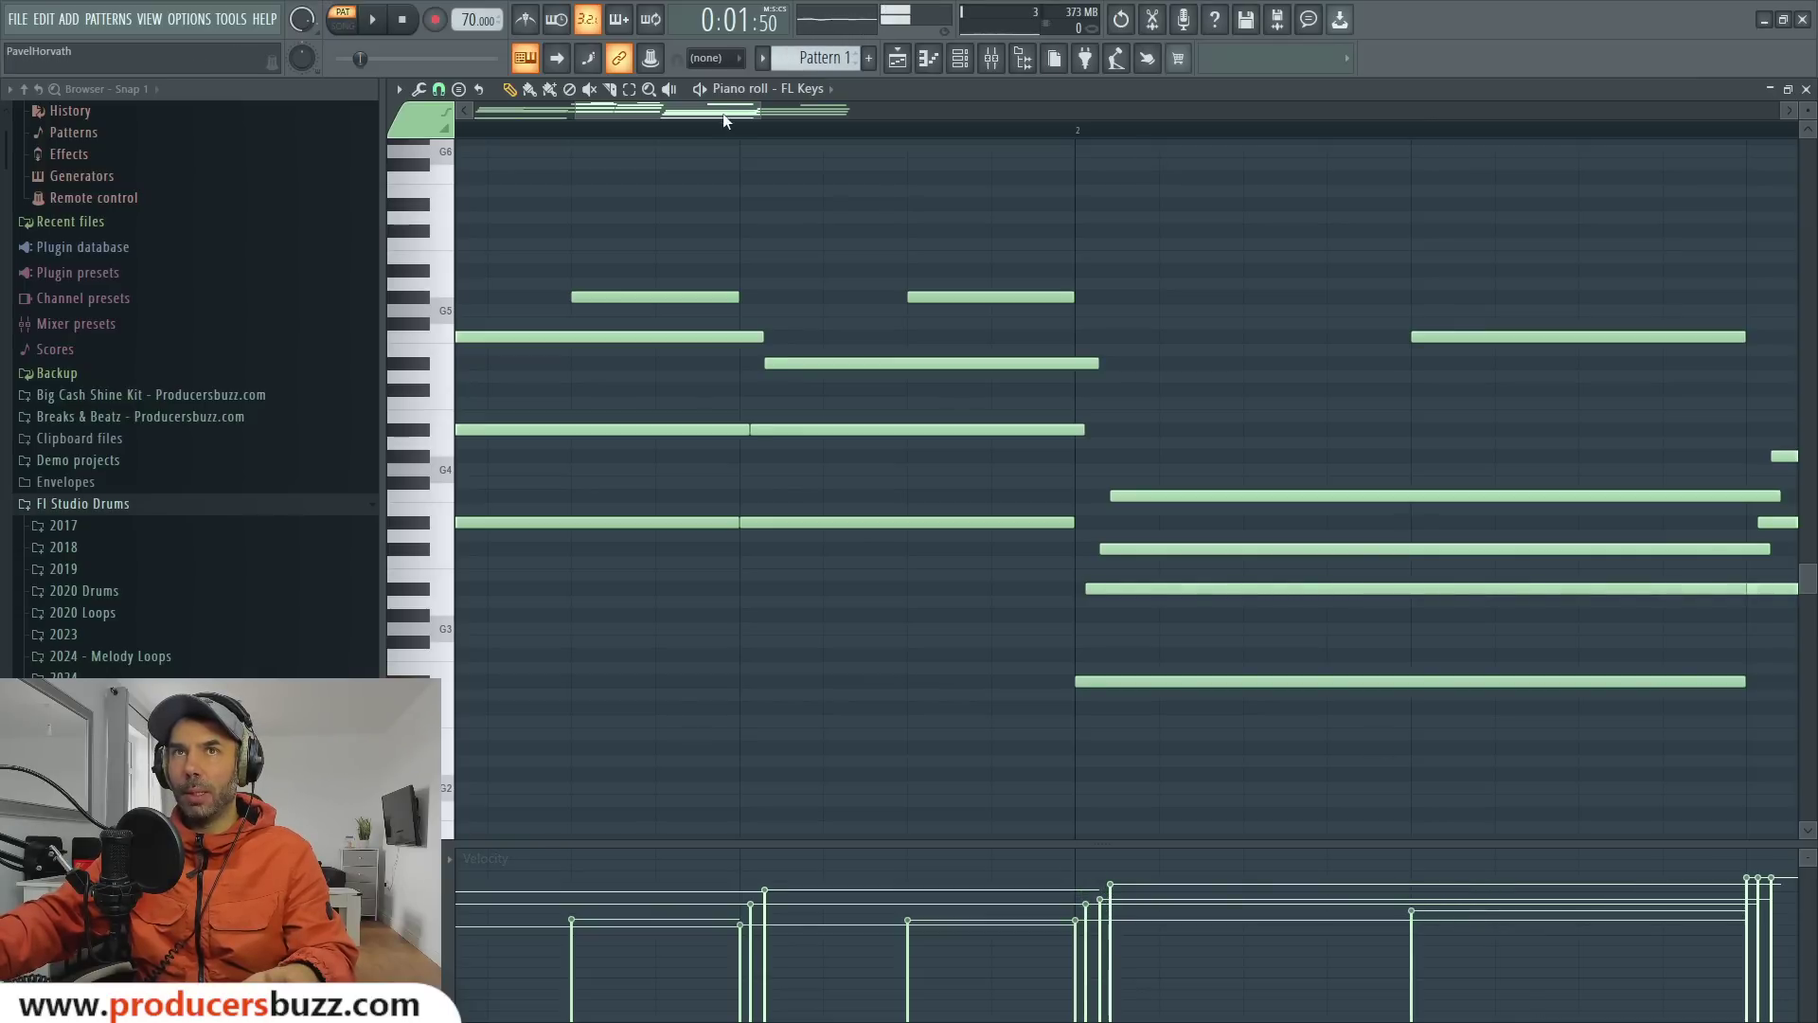
drag(724, 120, 767, 120)
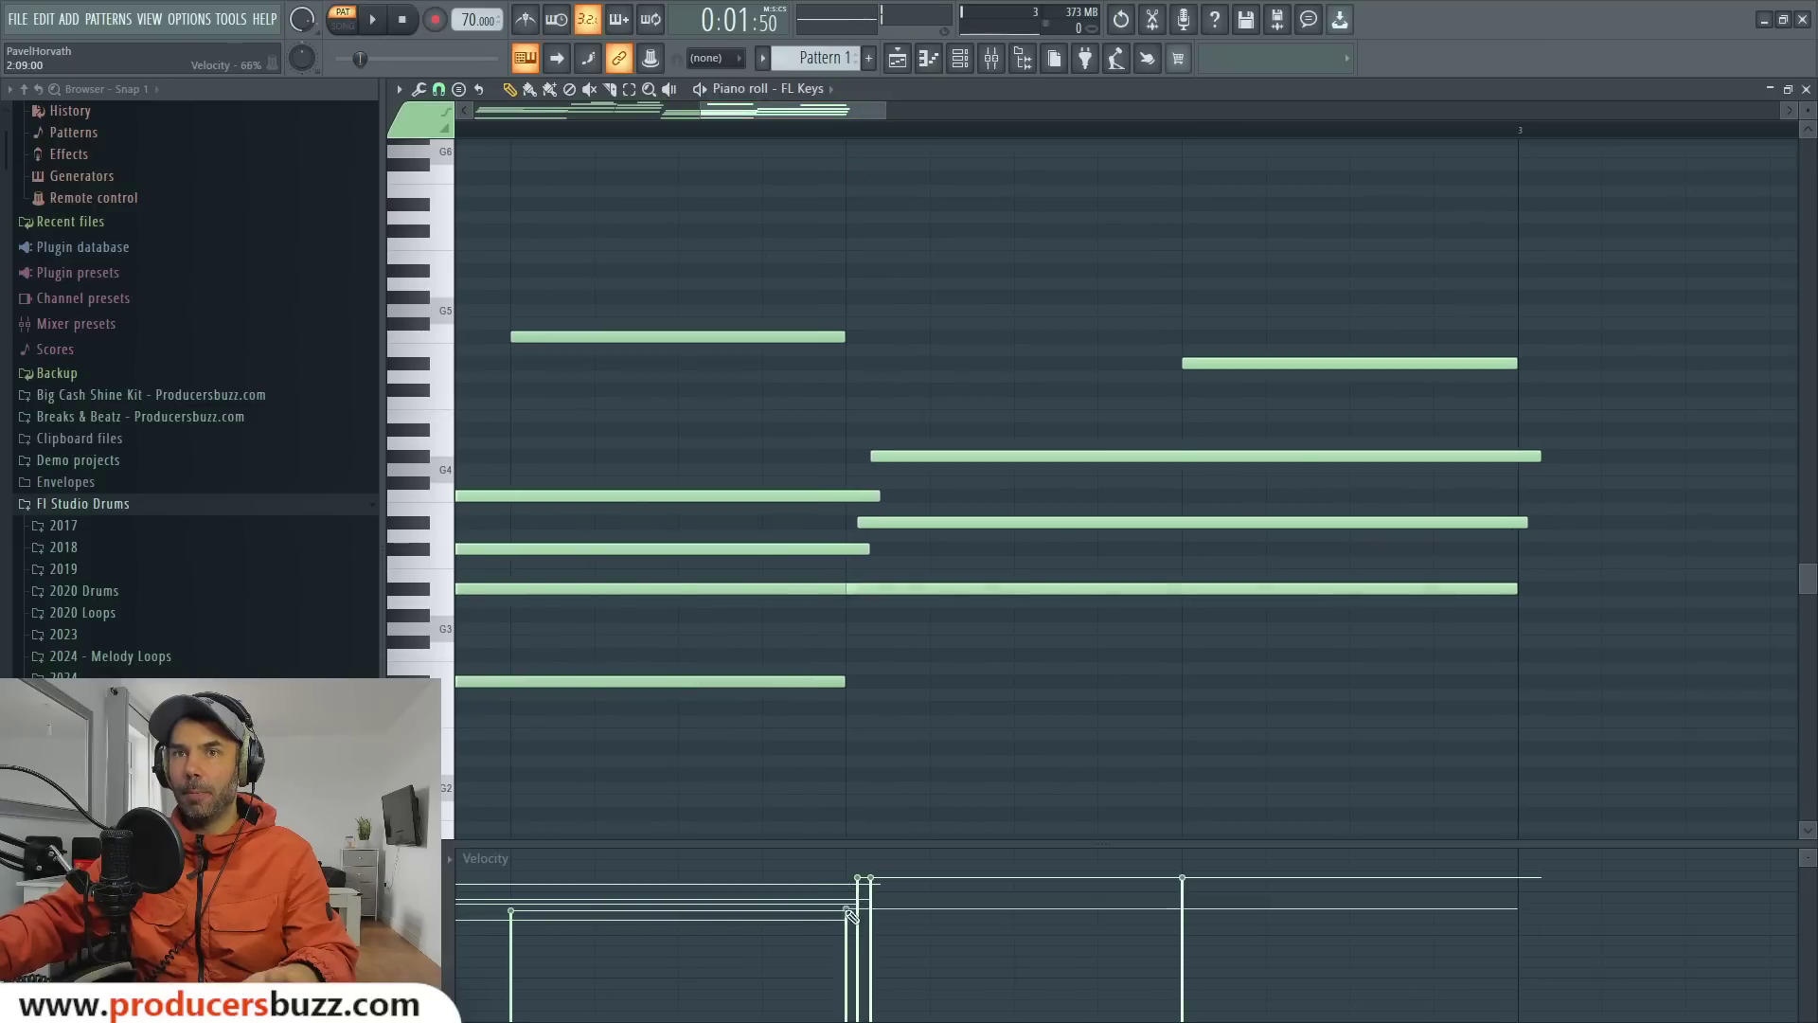
drag(847, 910, 878, 896)
drag(1267, 904, 1201, 935)
drag(881, 119, 941, 119)
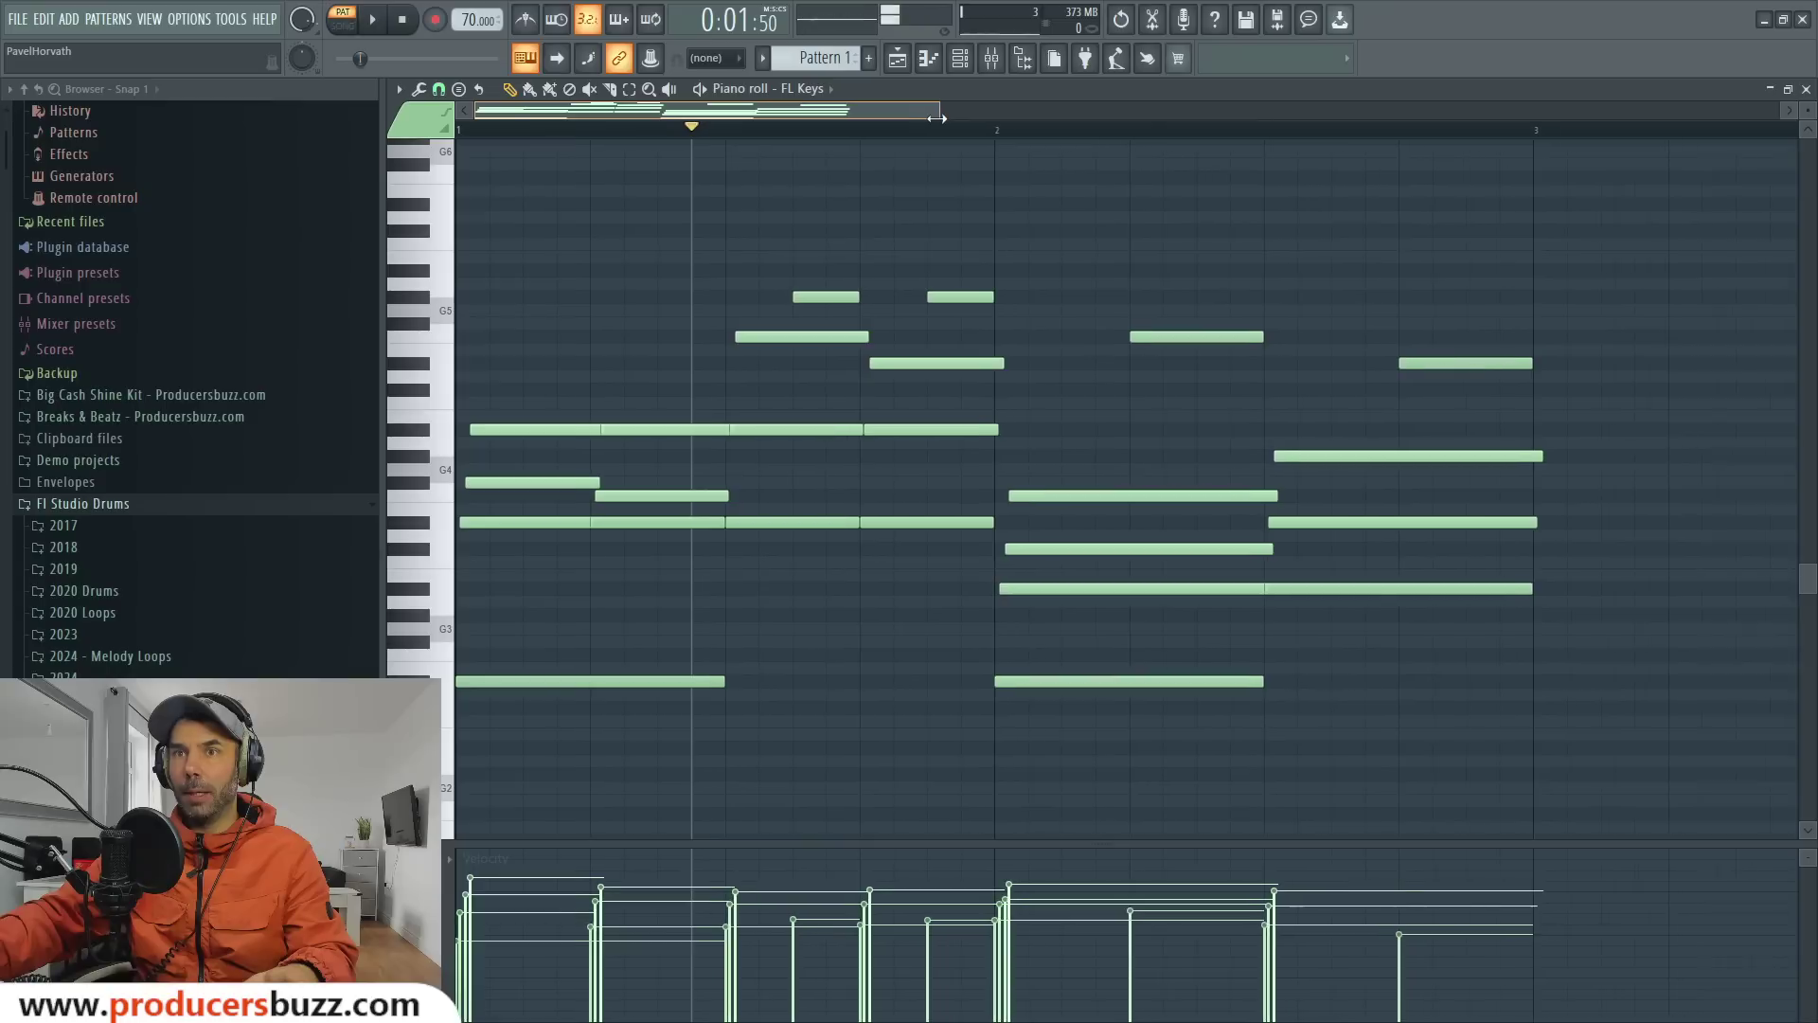
key(space)
click(617, 131)
click(450, 124)
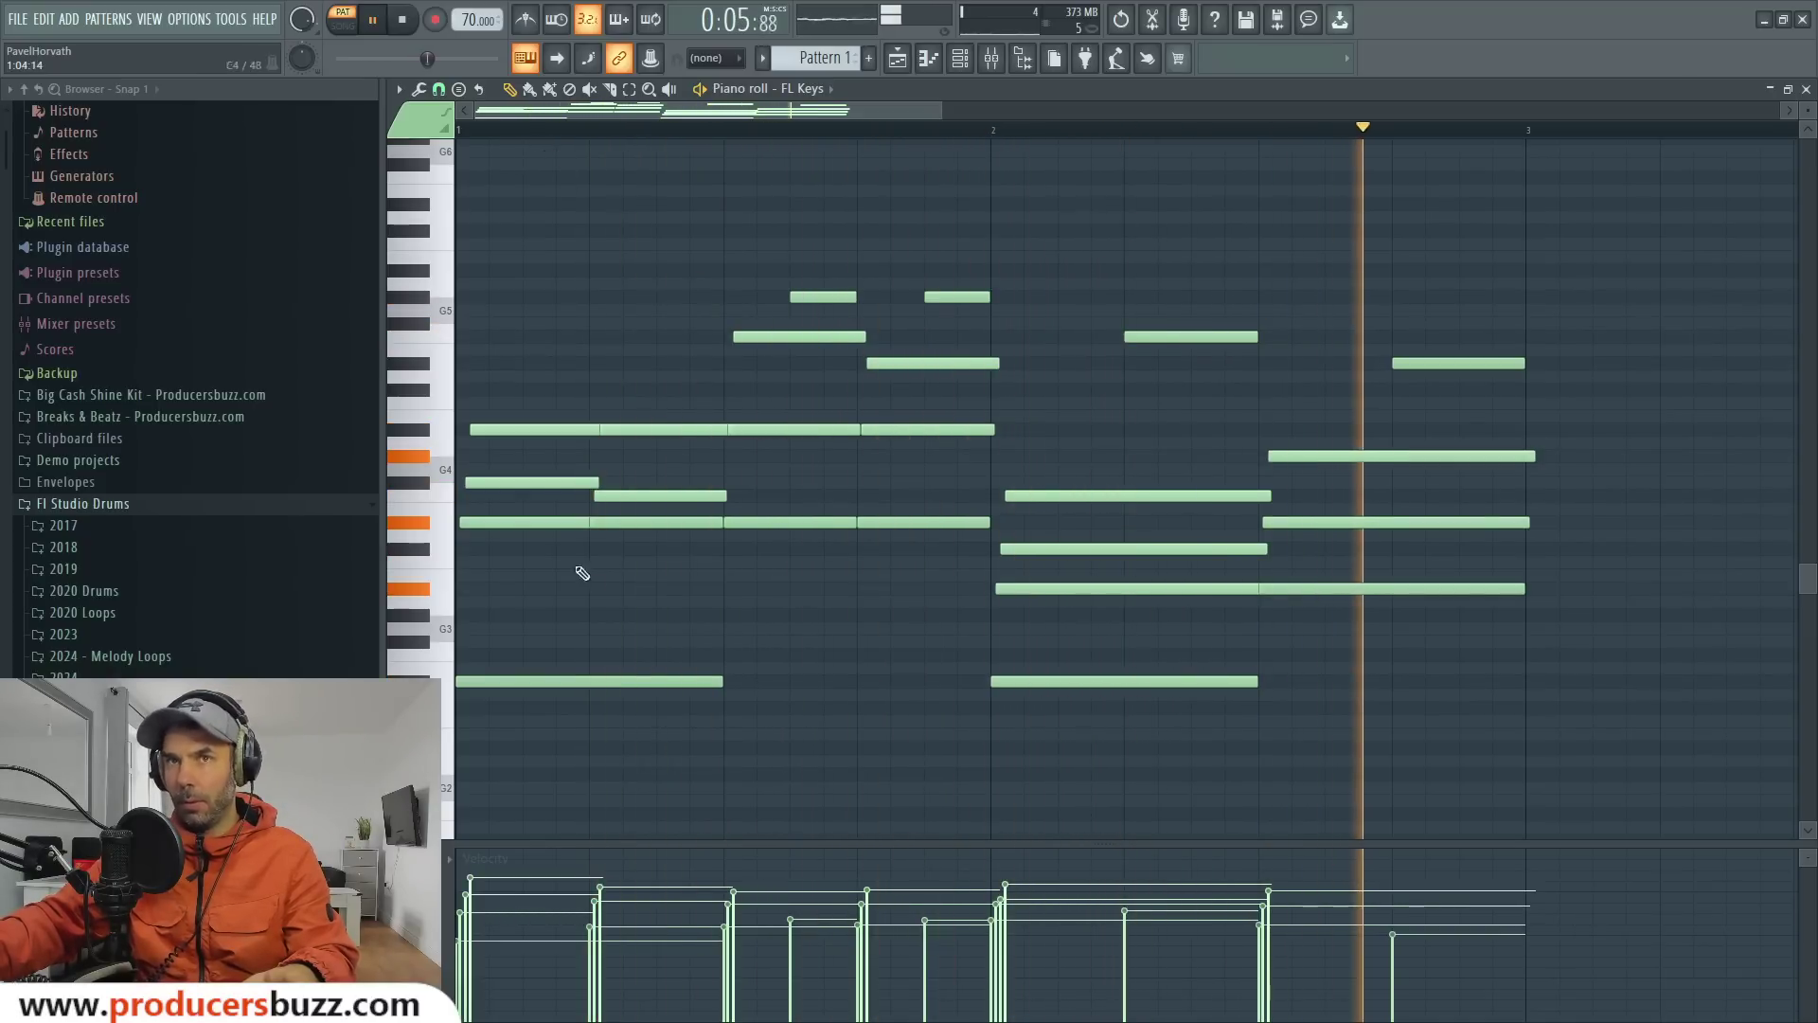
key(space)
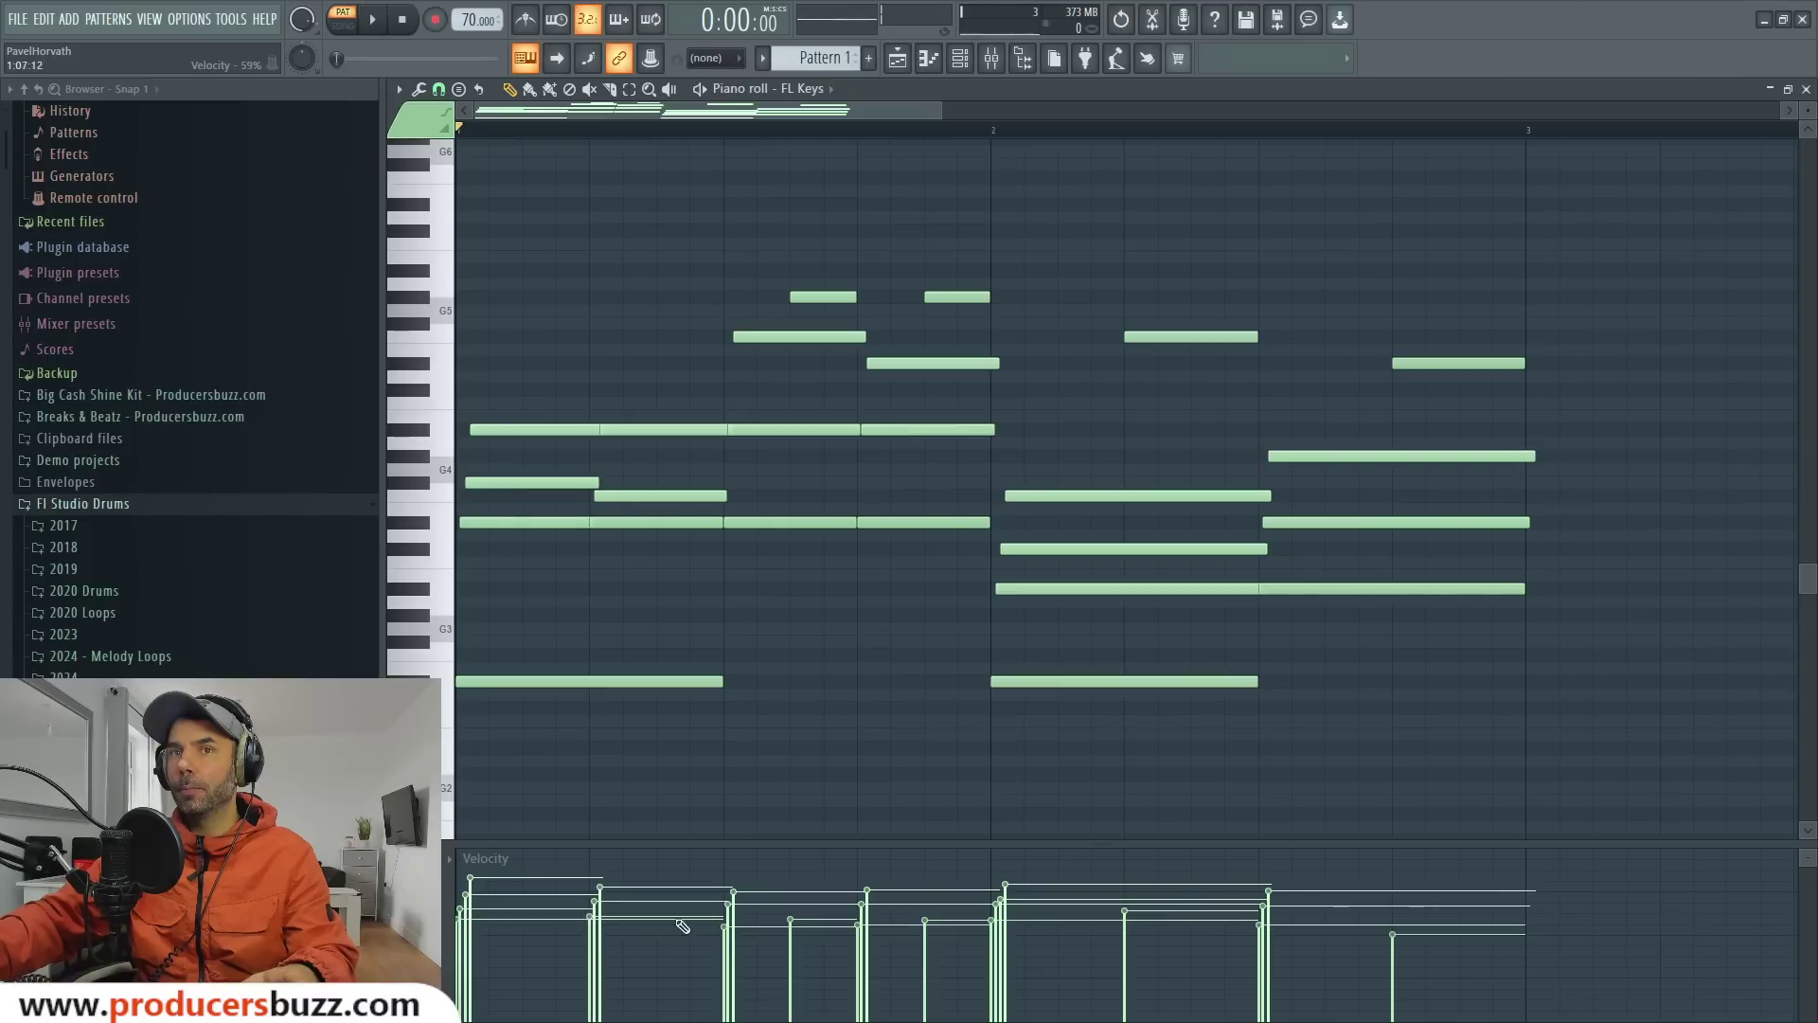
key(space)
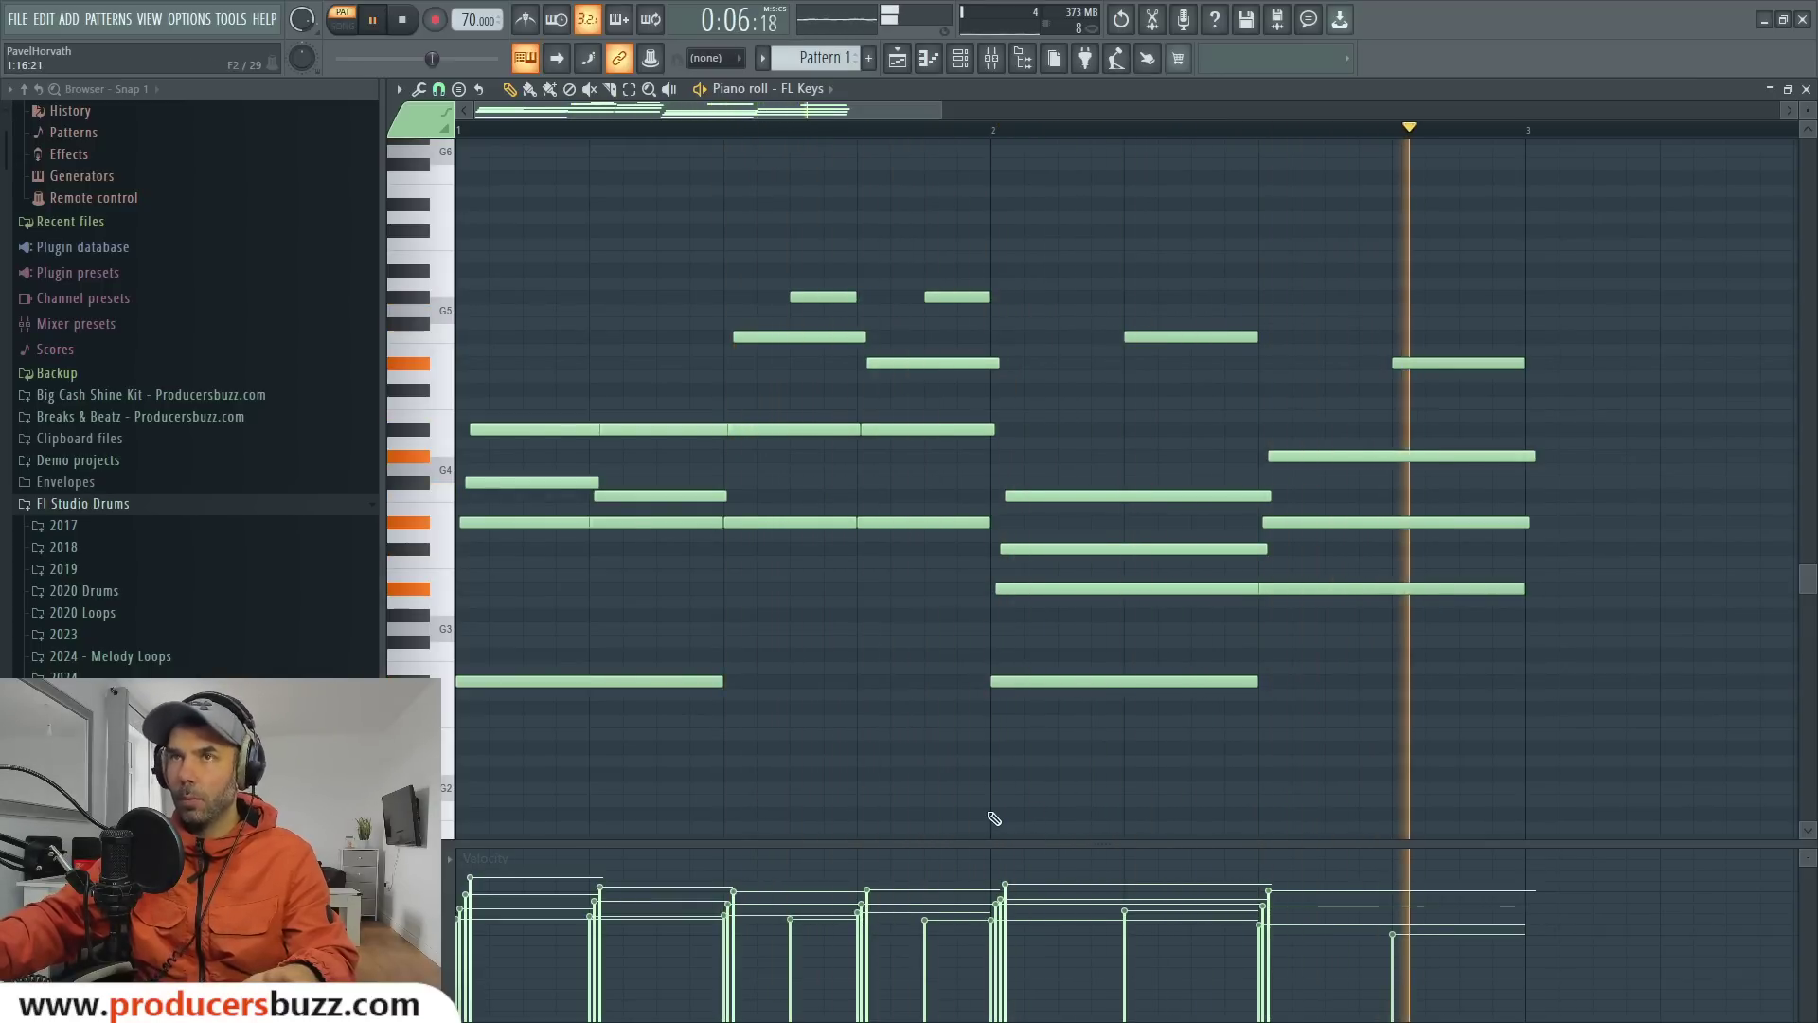
key(space)
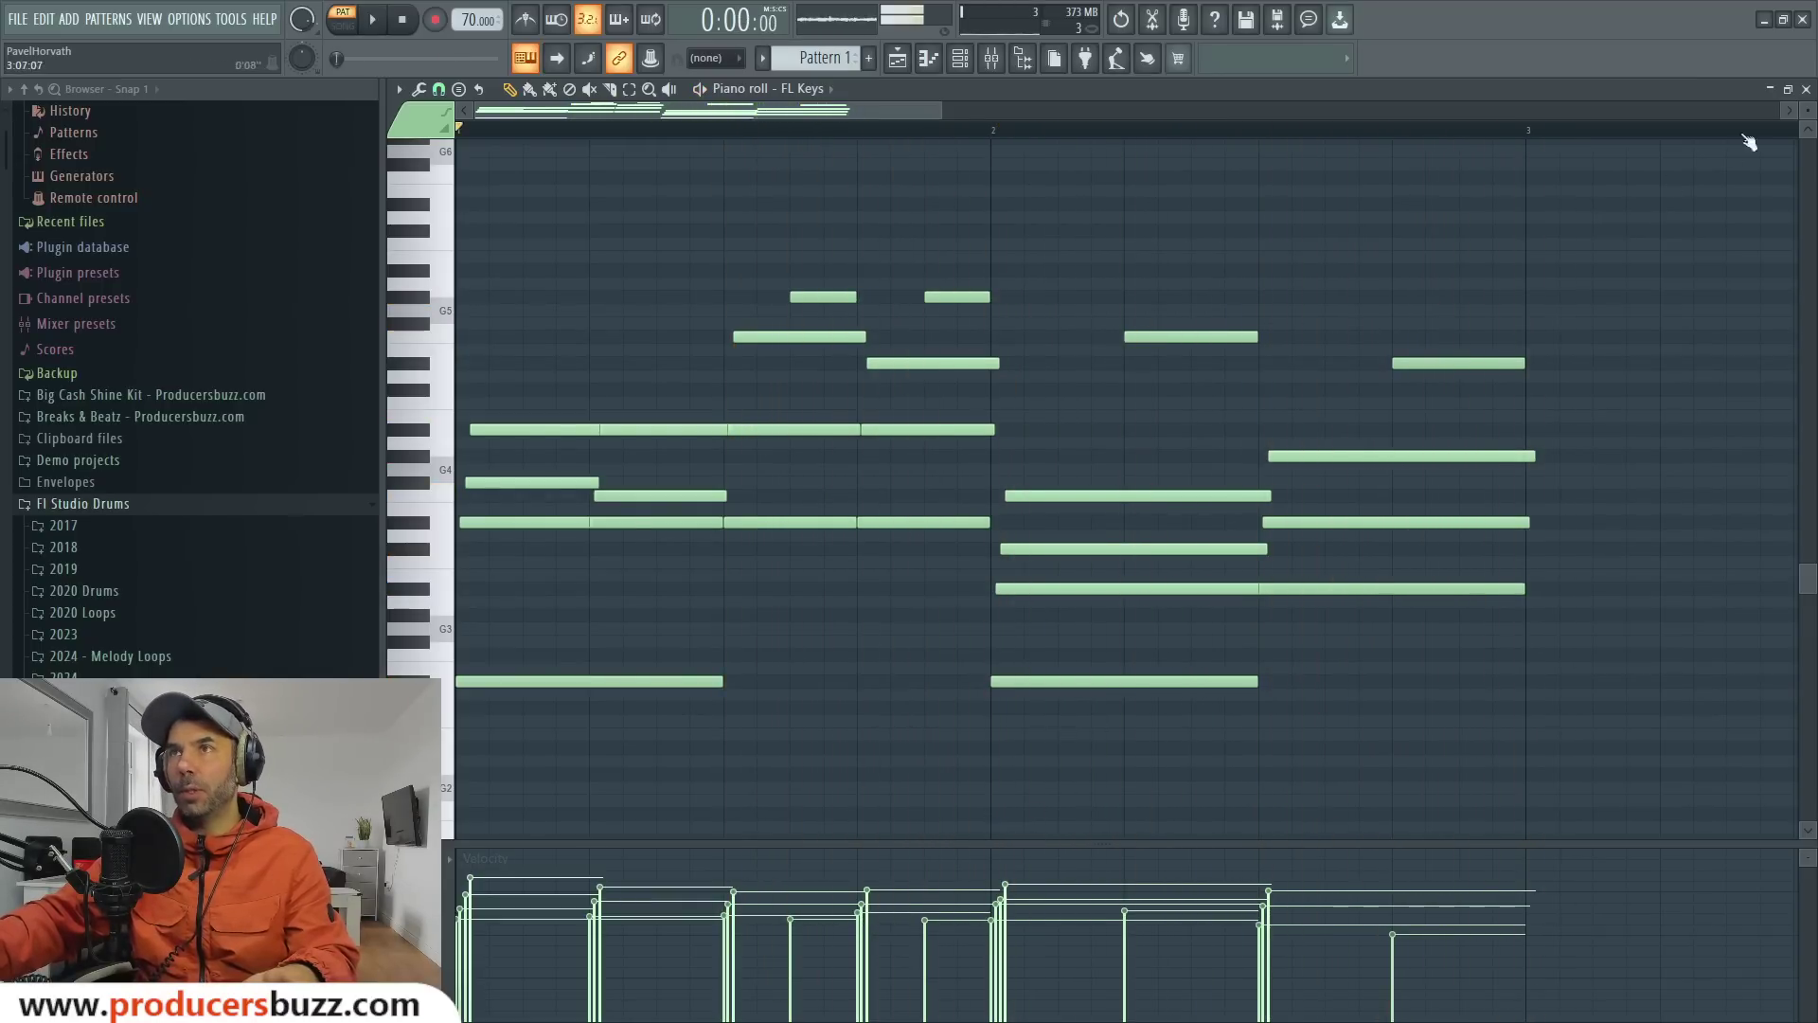
Close the piano roll and open Panagement 2 on the FL Keys mixer insert.
click(1805, 89)
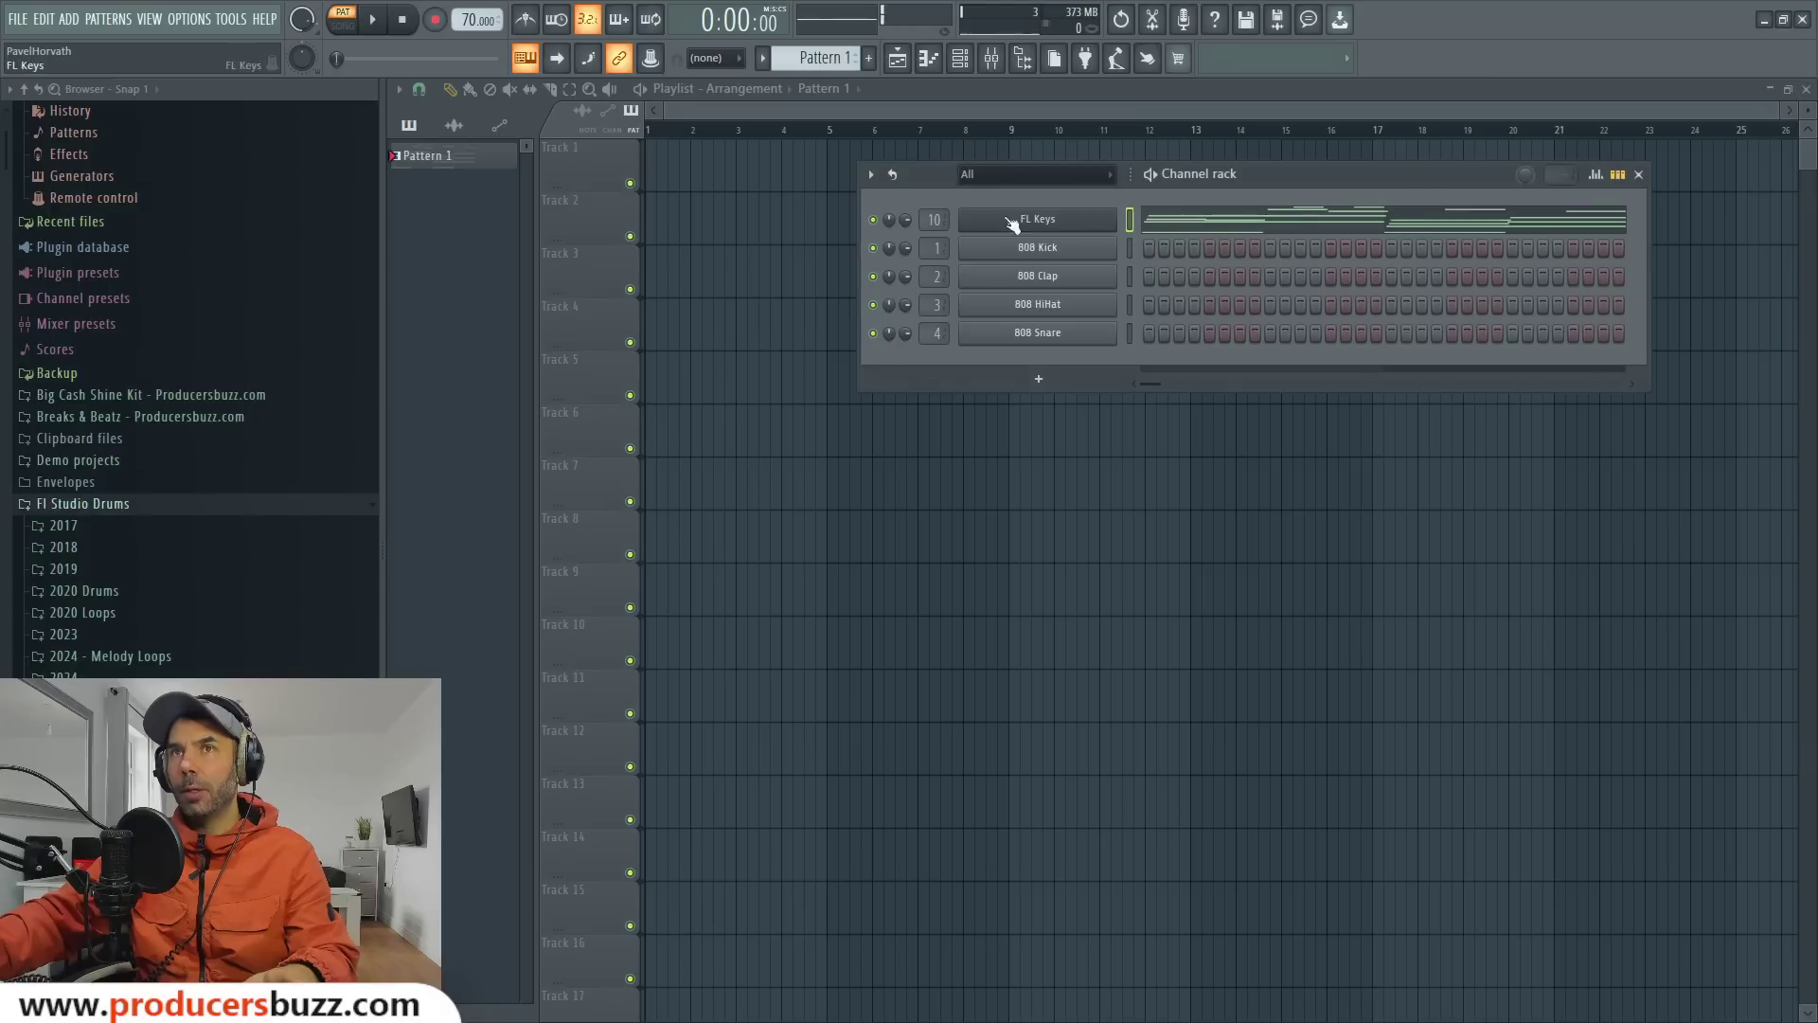
click(934, 217)
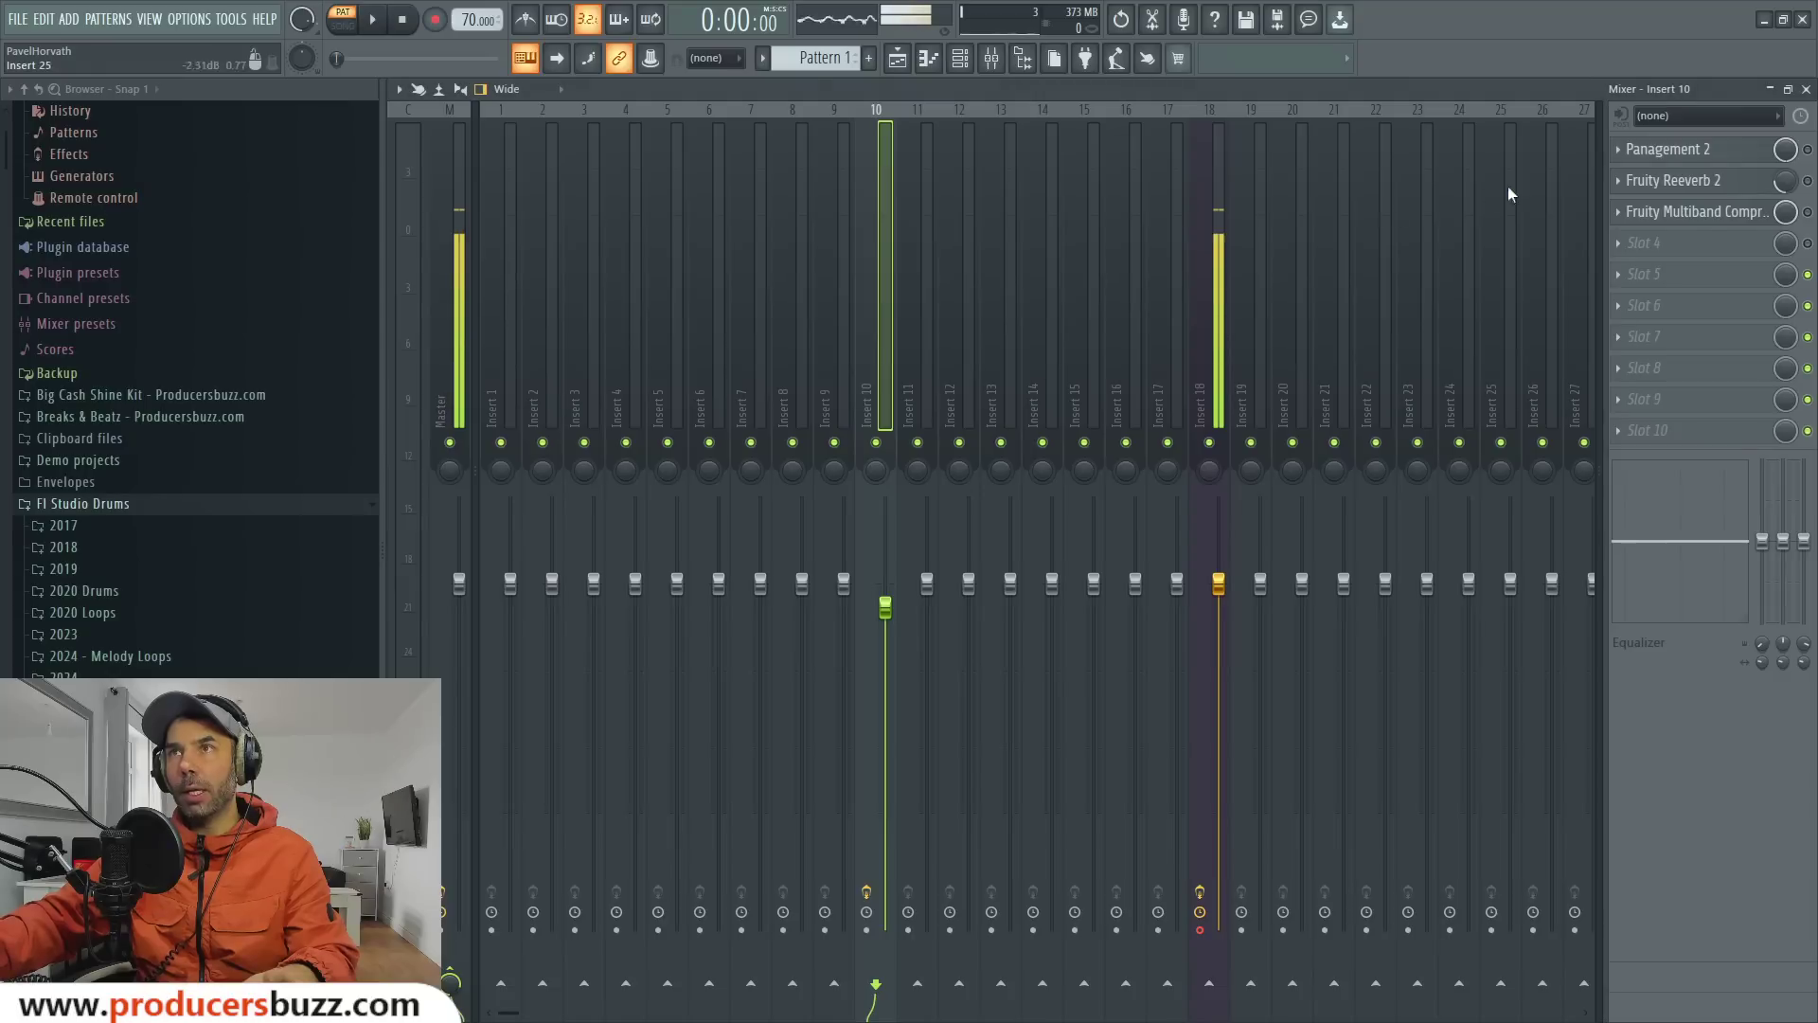
click(1702, 154)
drag(1183, 191, 1297, 181)
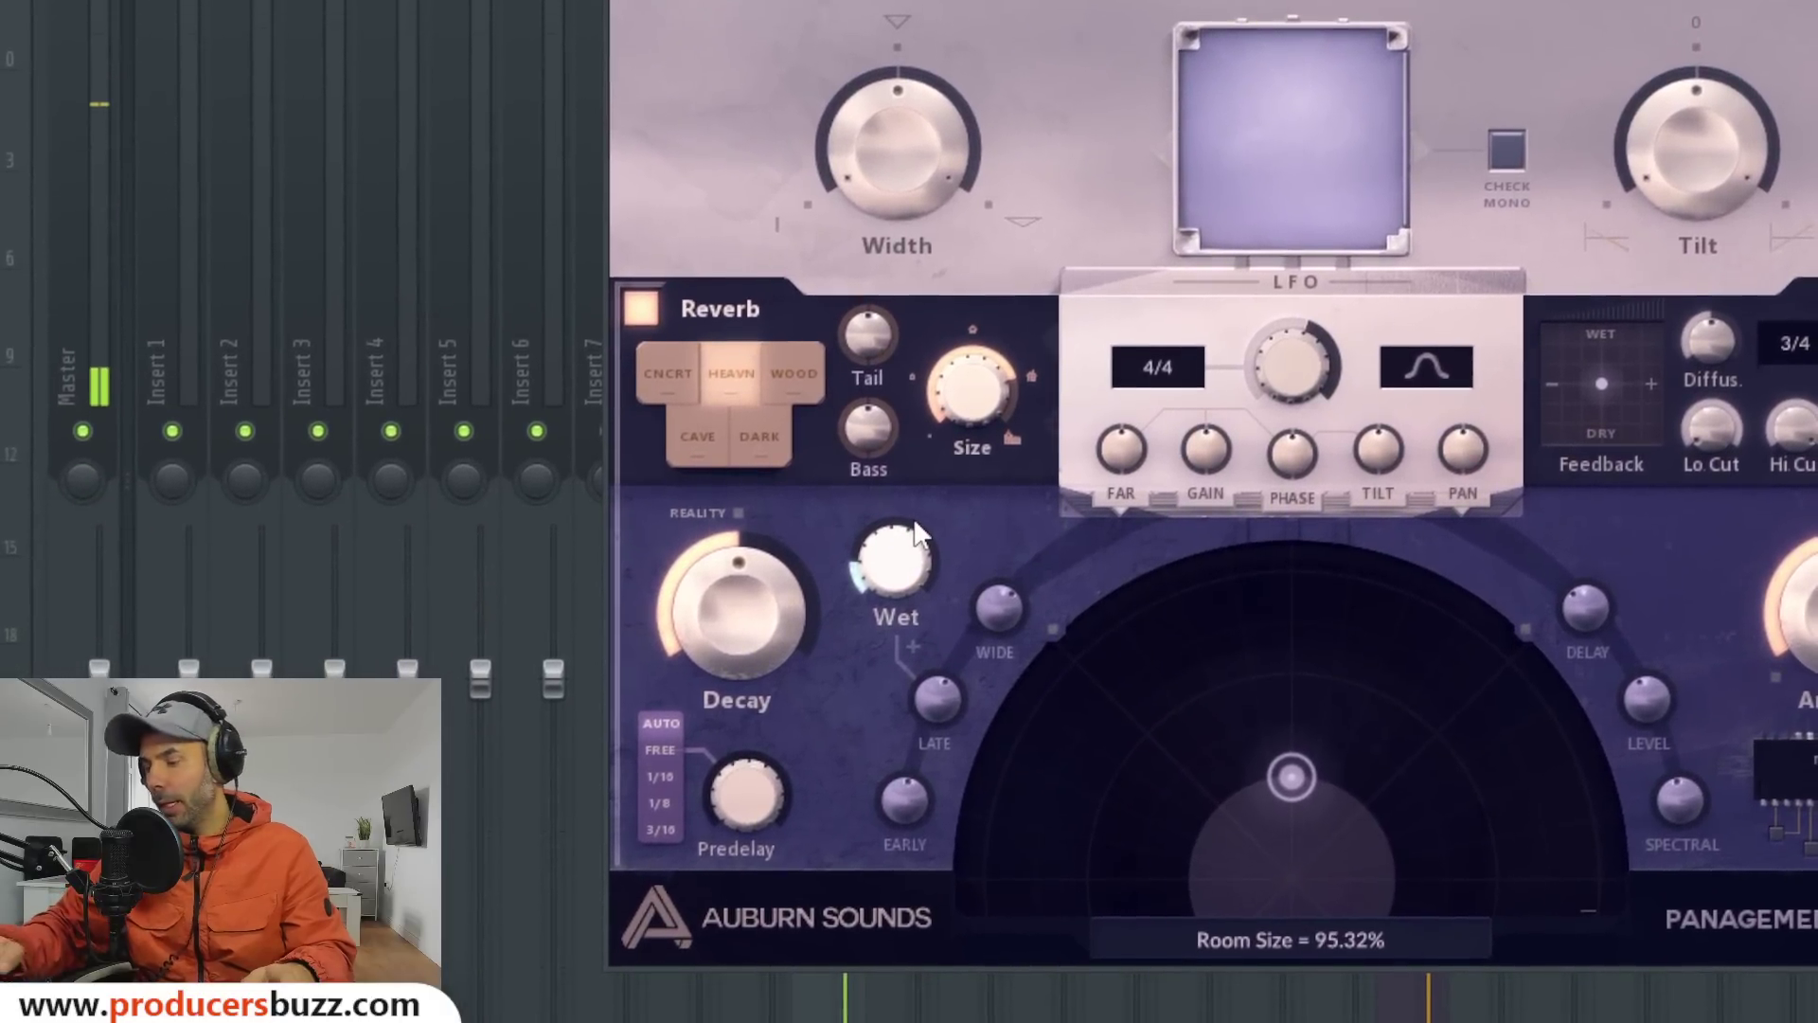
Raise the Wet mix and set reverb Decay to about 96.8%, then close Panagement 2.
drag(913, 520, 871, 563)
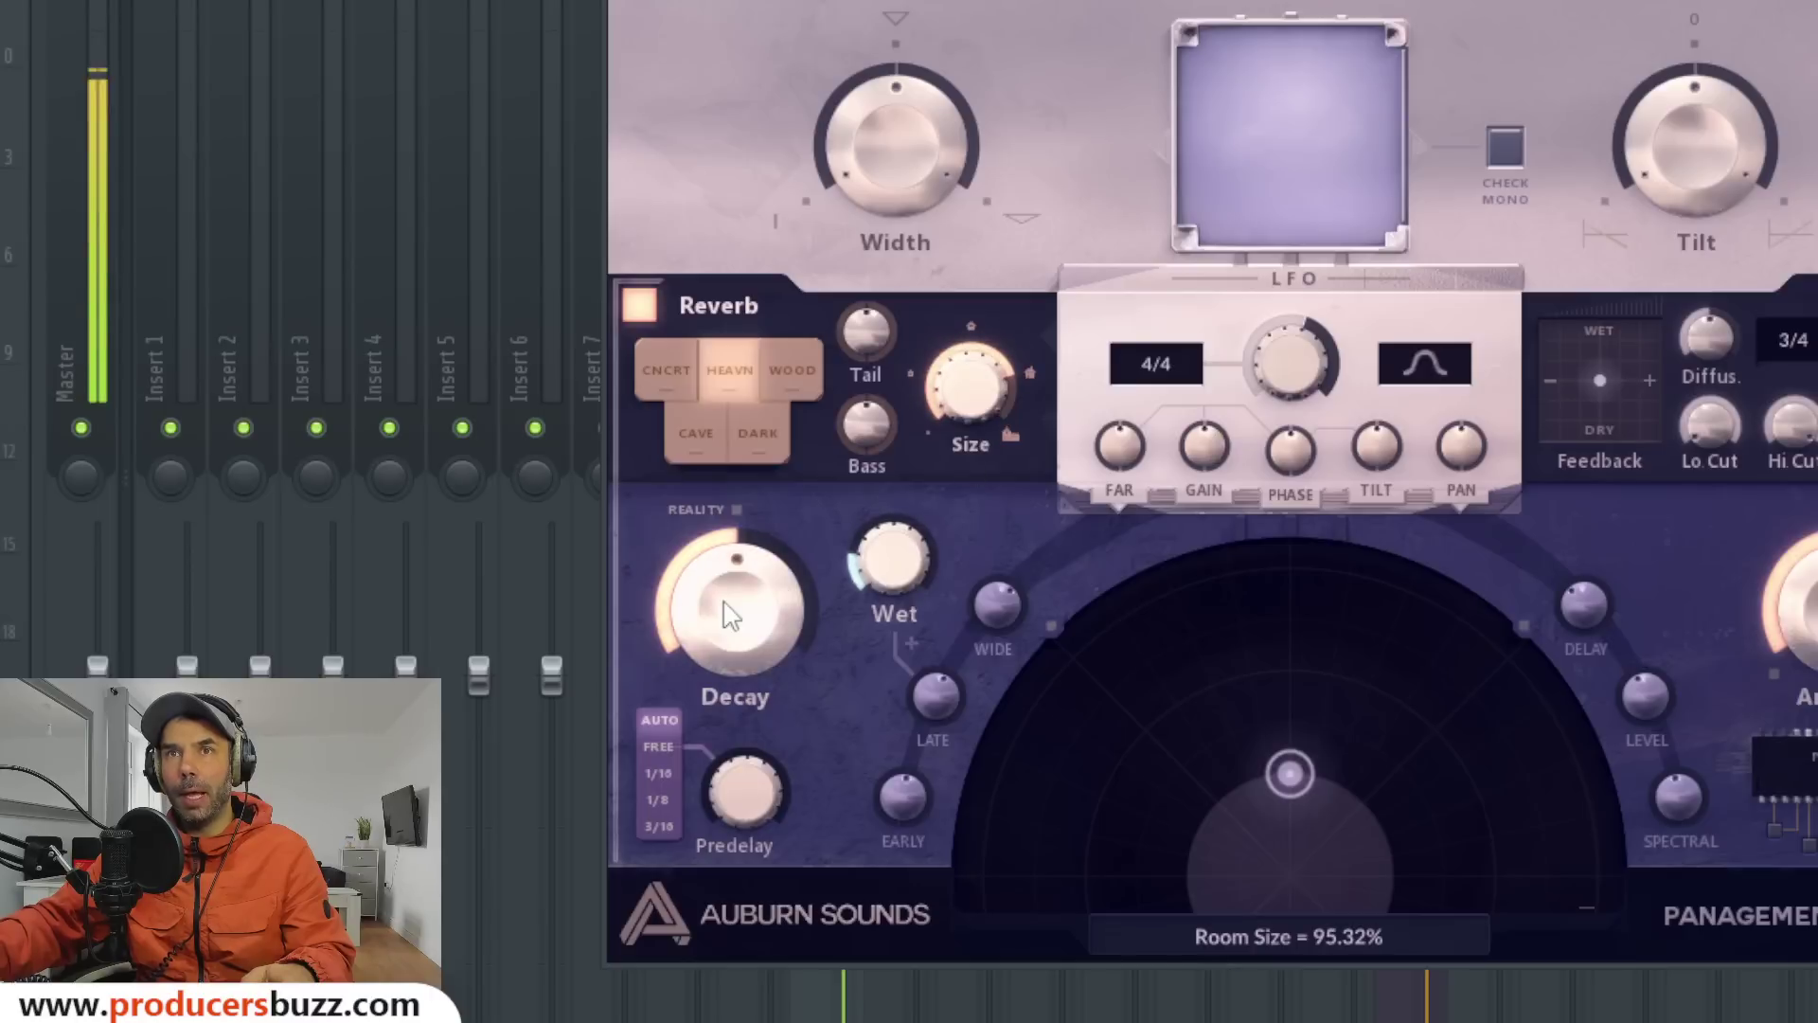
drag(731, 616, 737, 619)
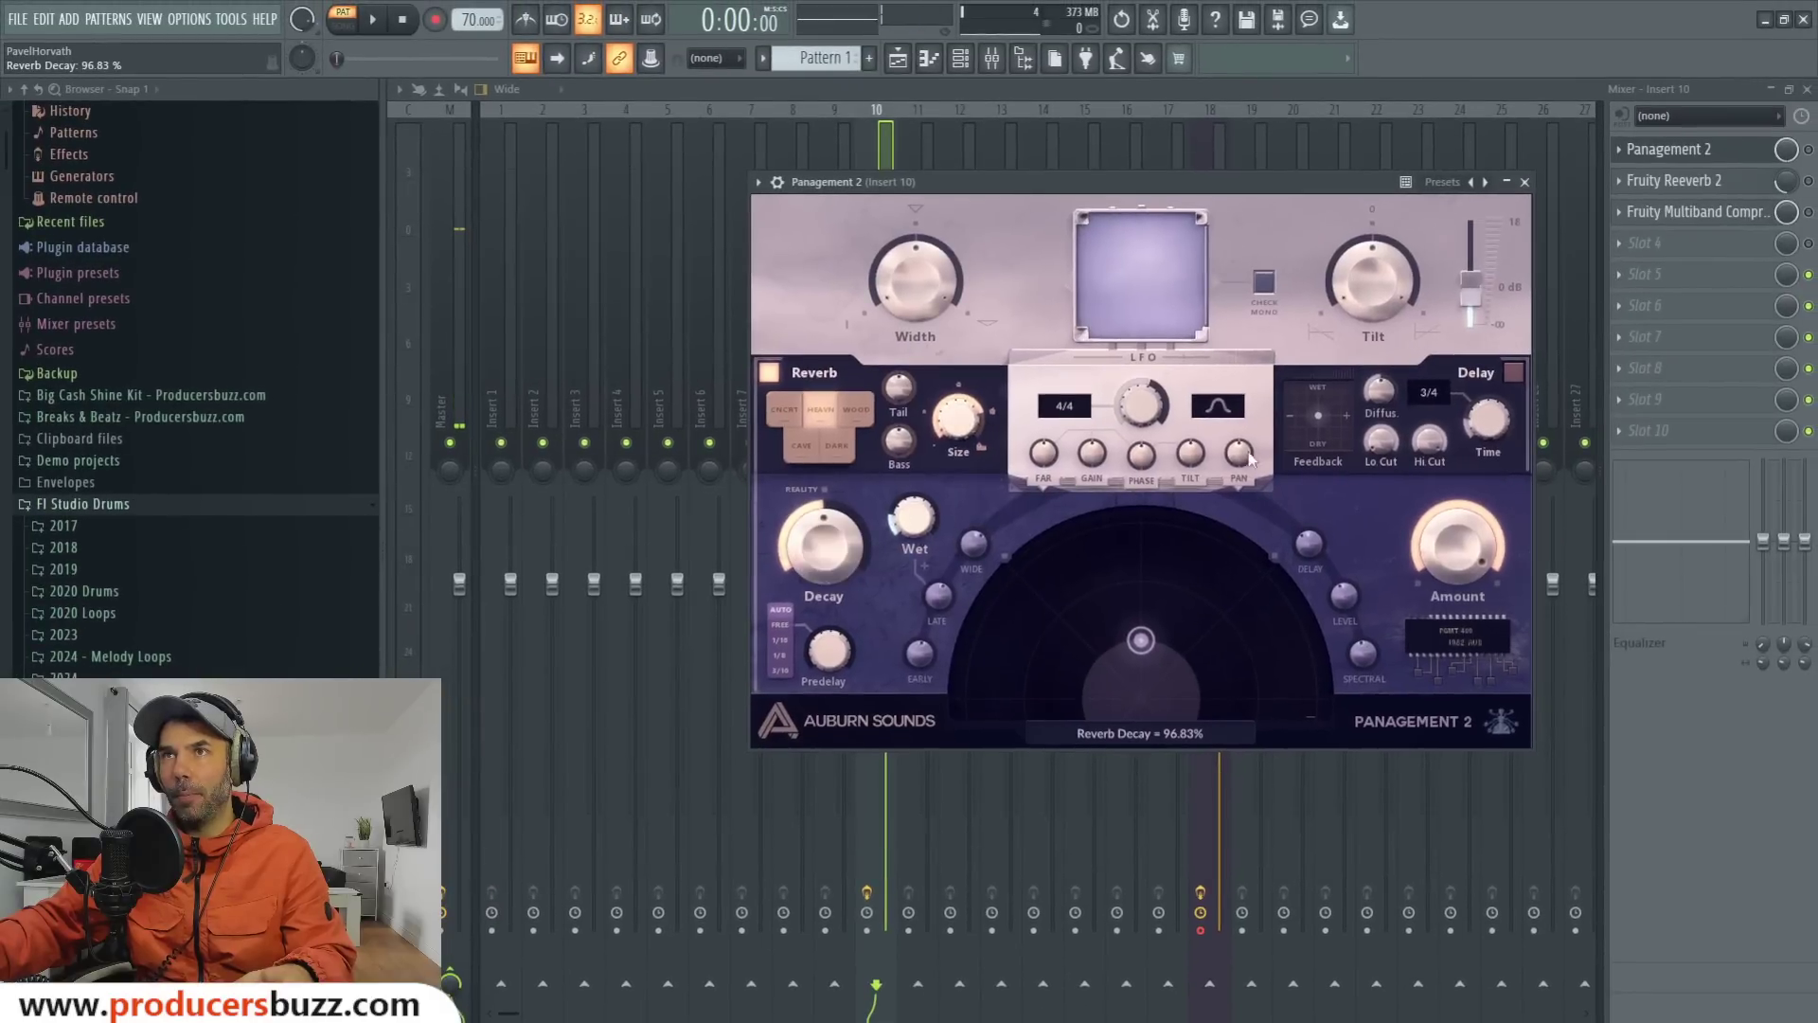
click(1526, 181)
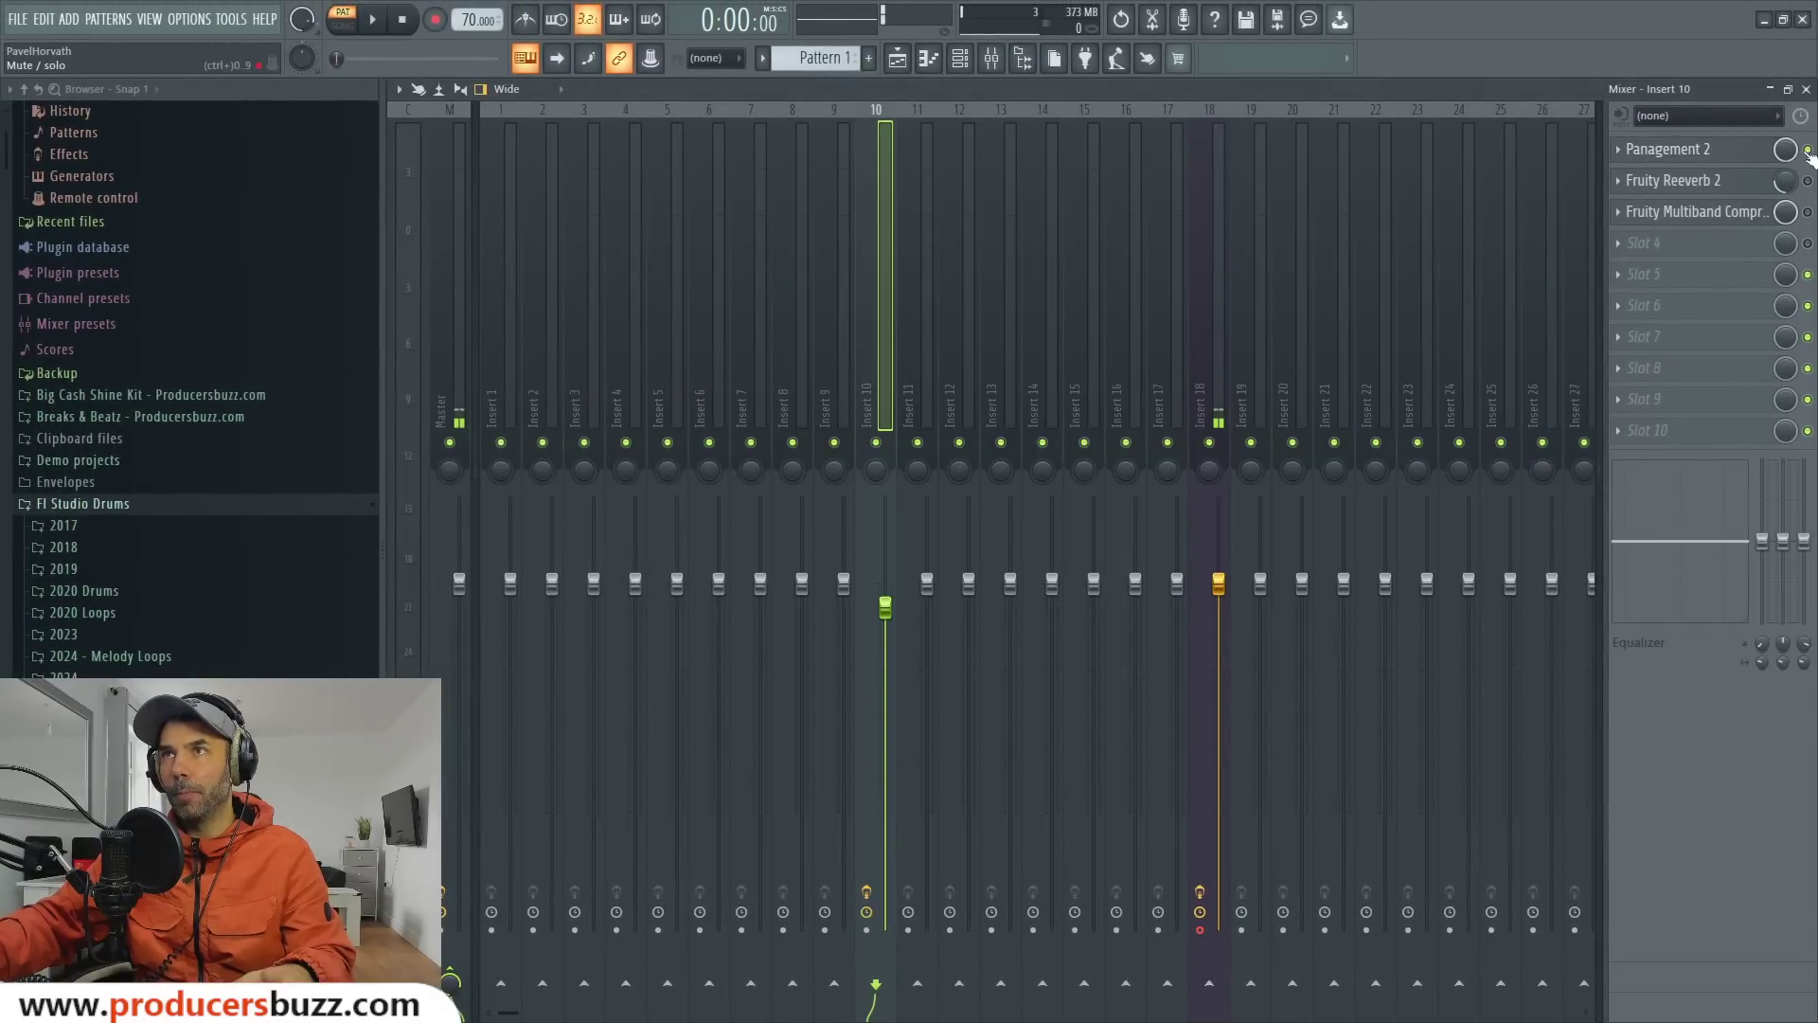
Reset Insert 10's volume fader to default, auditioning playback before and after.
key(space)
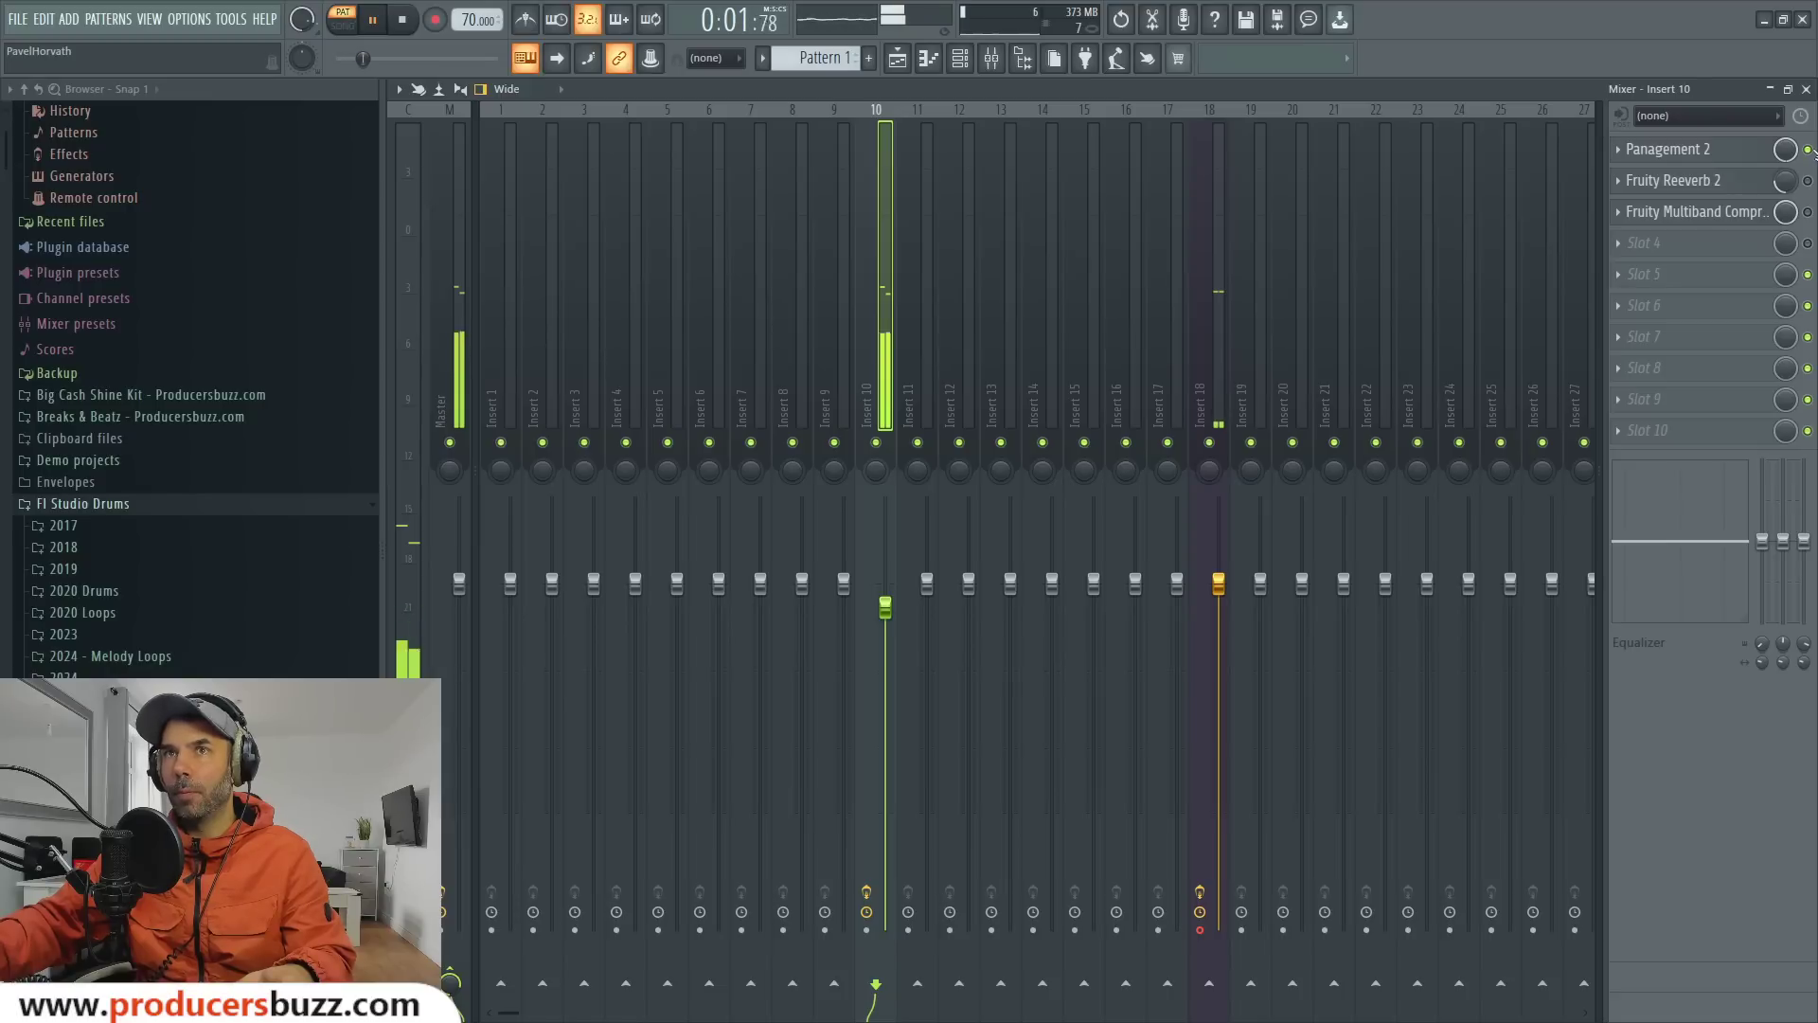
key(space)
right_click(885, 609)
click(923, 610)
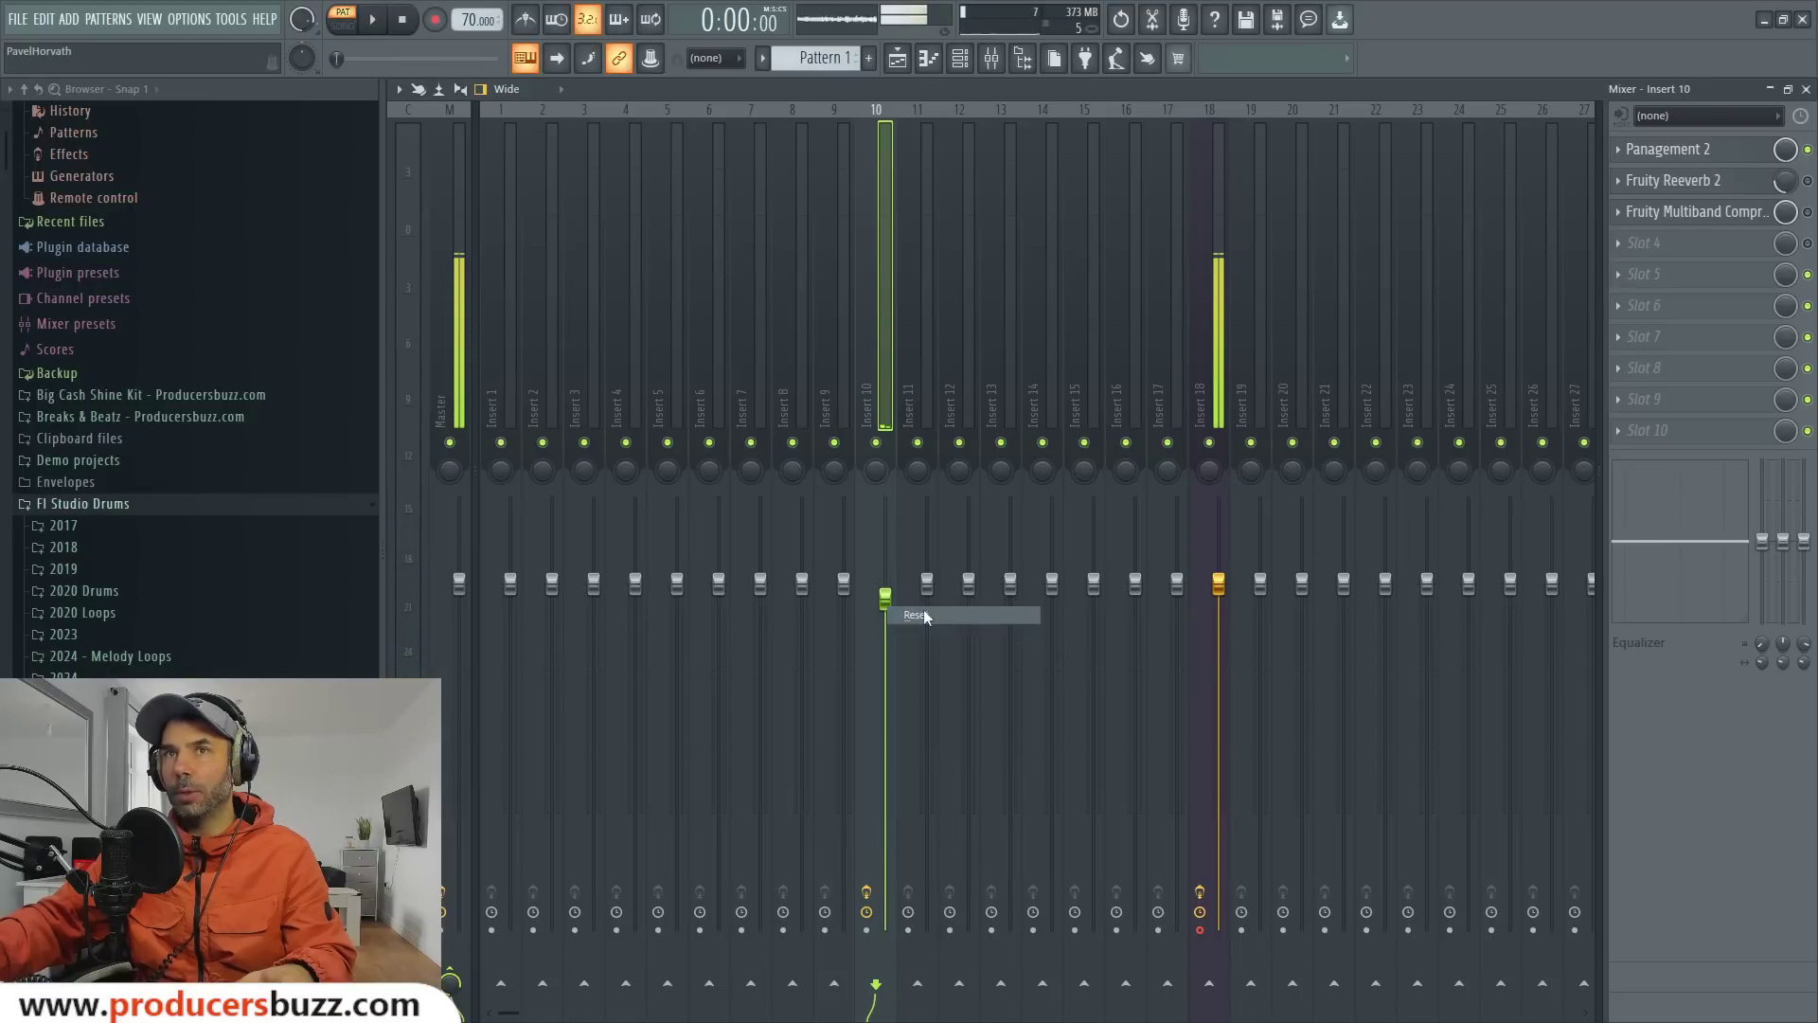
key(space)
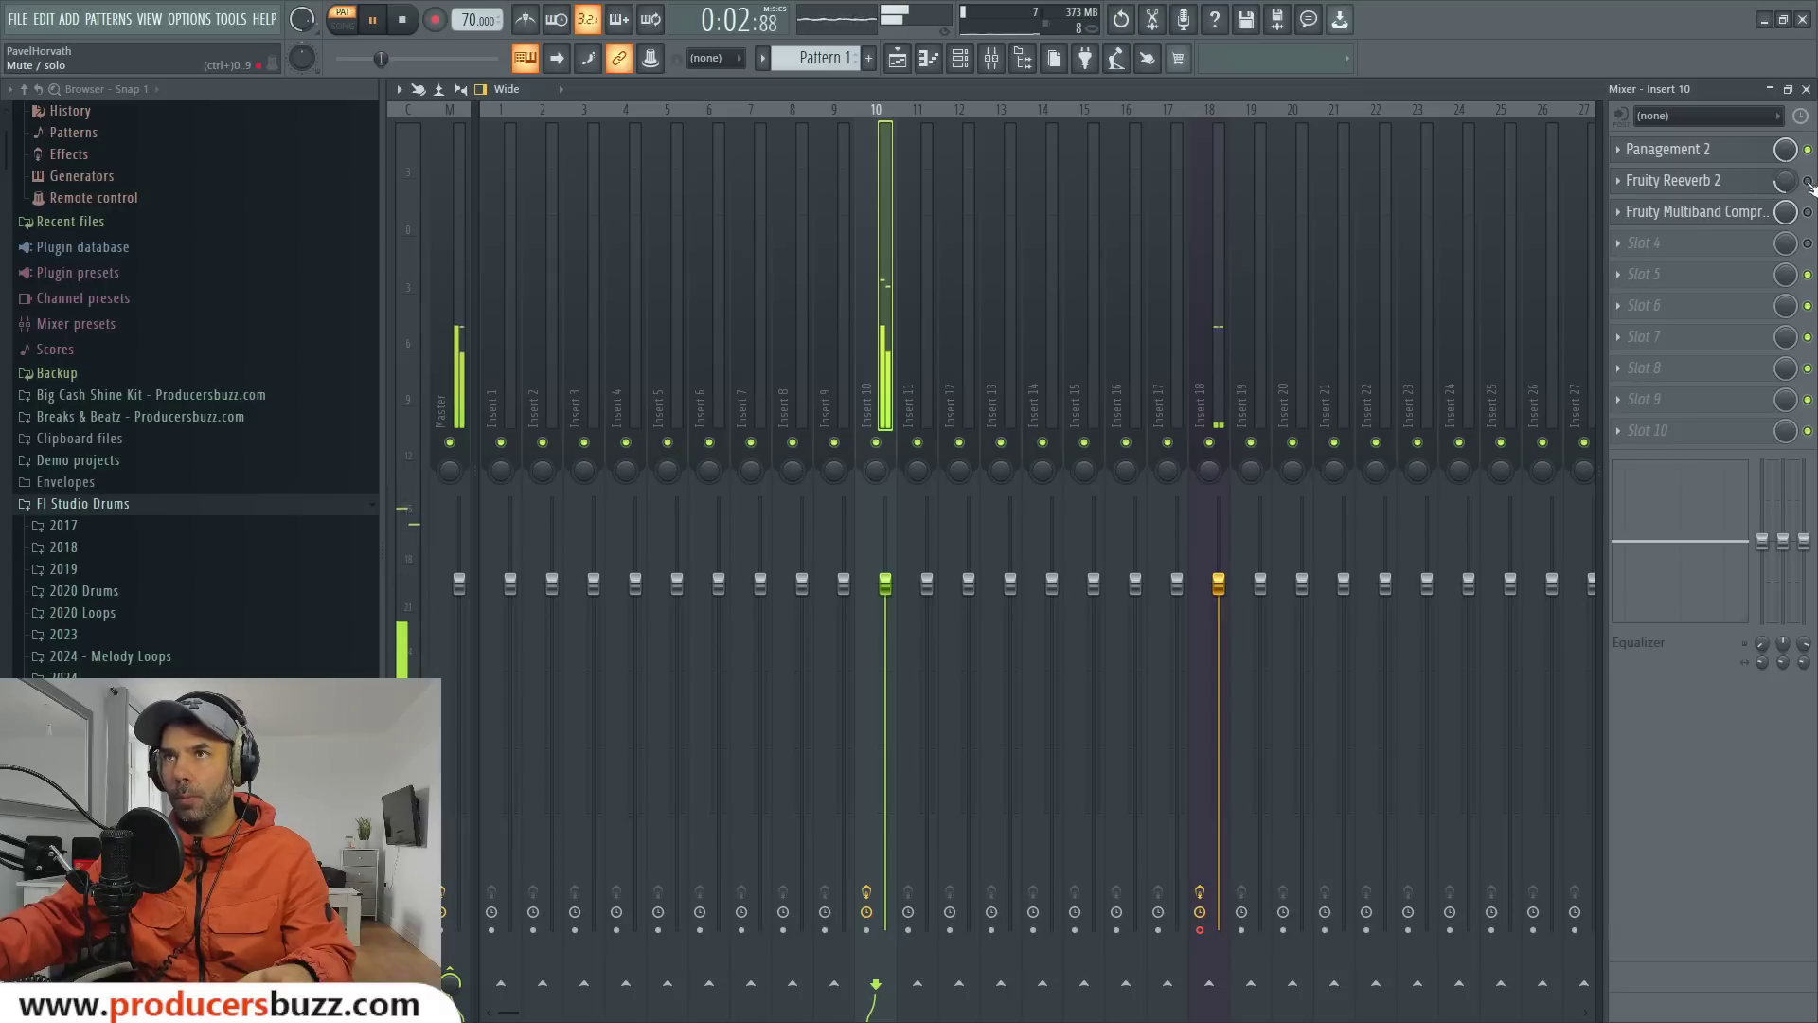
key(space)
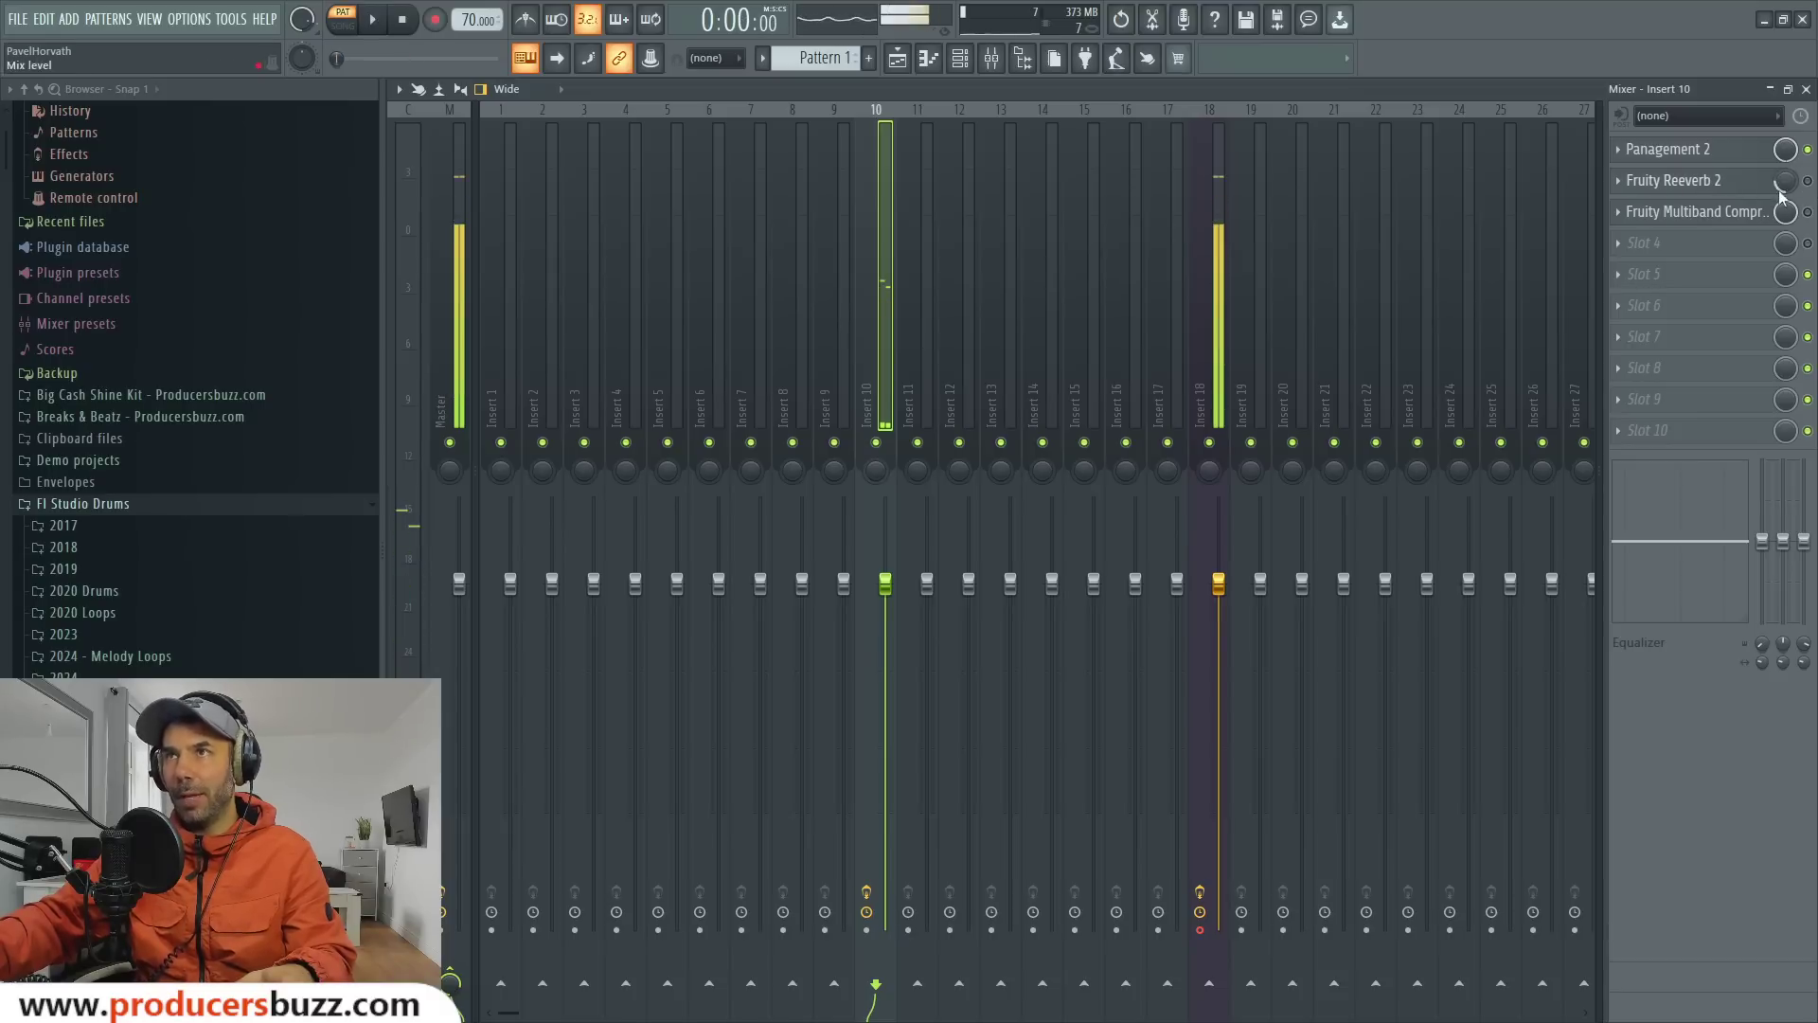
Open the Fruity Reeverb 2 window on Insert 10 and audition the track.
double_click(1772, 182)
click(1774, 182)
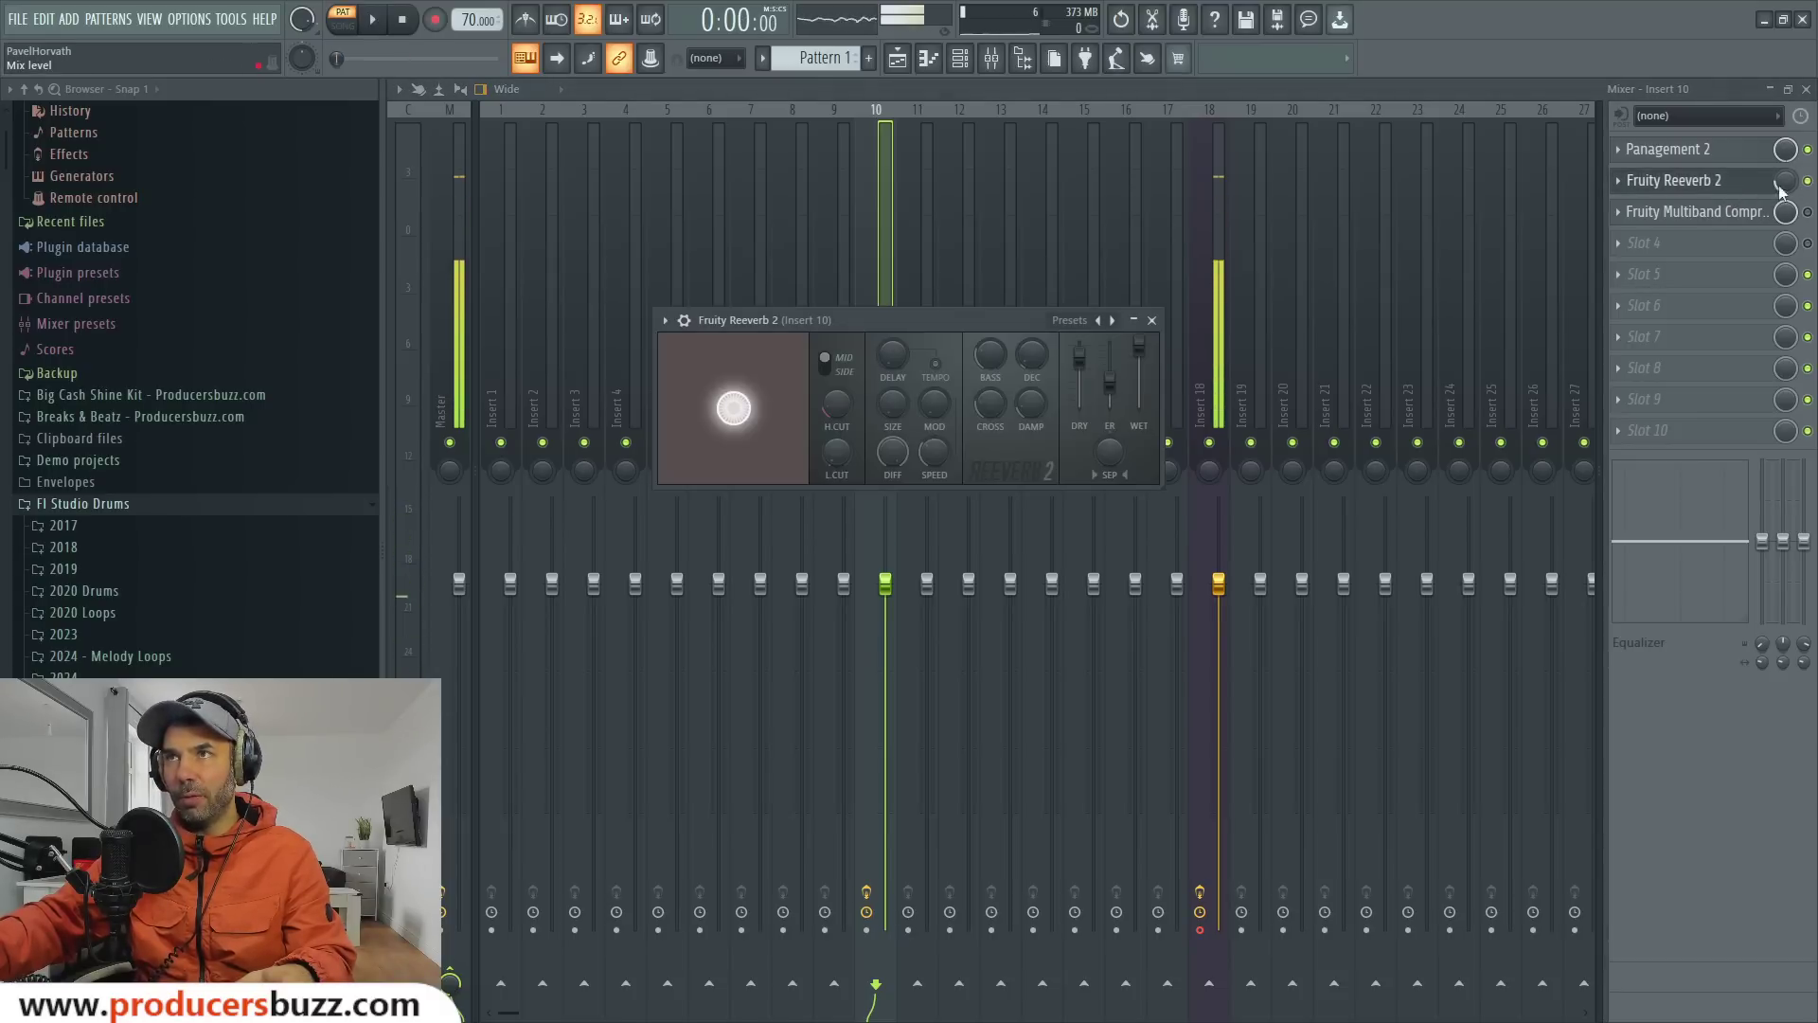
click(1660, 244)
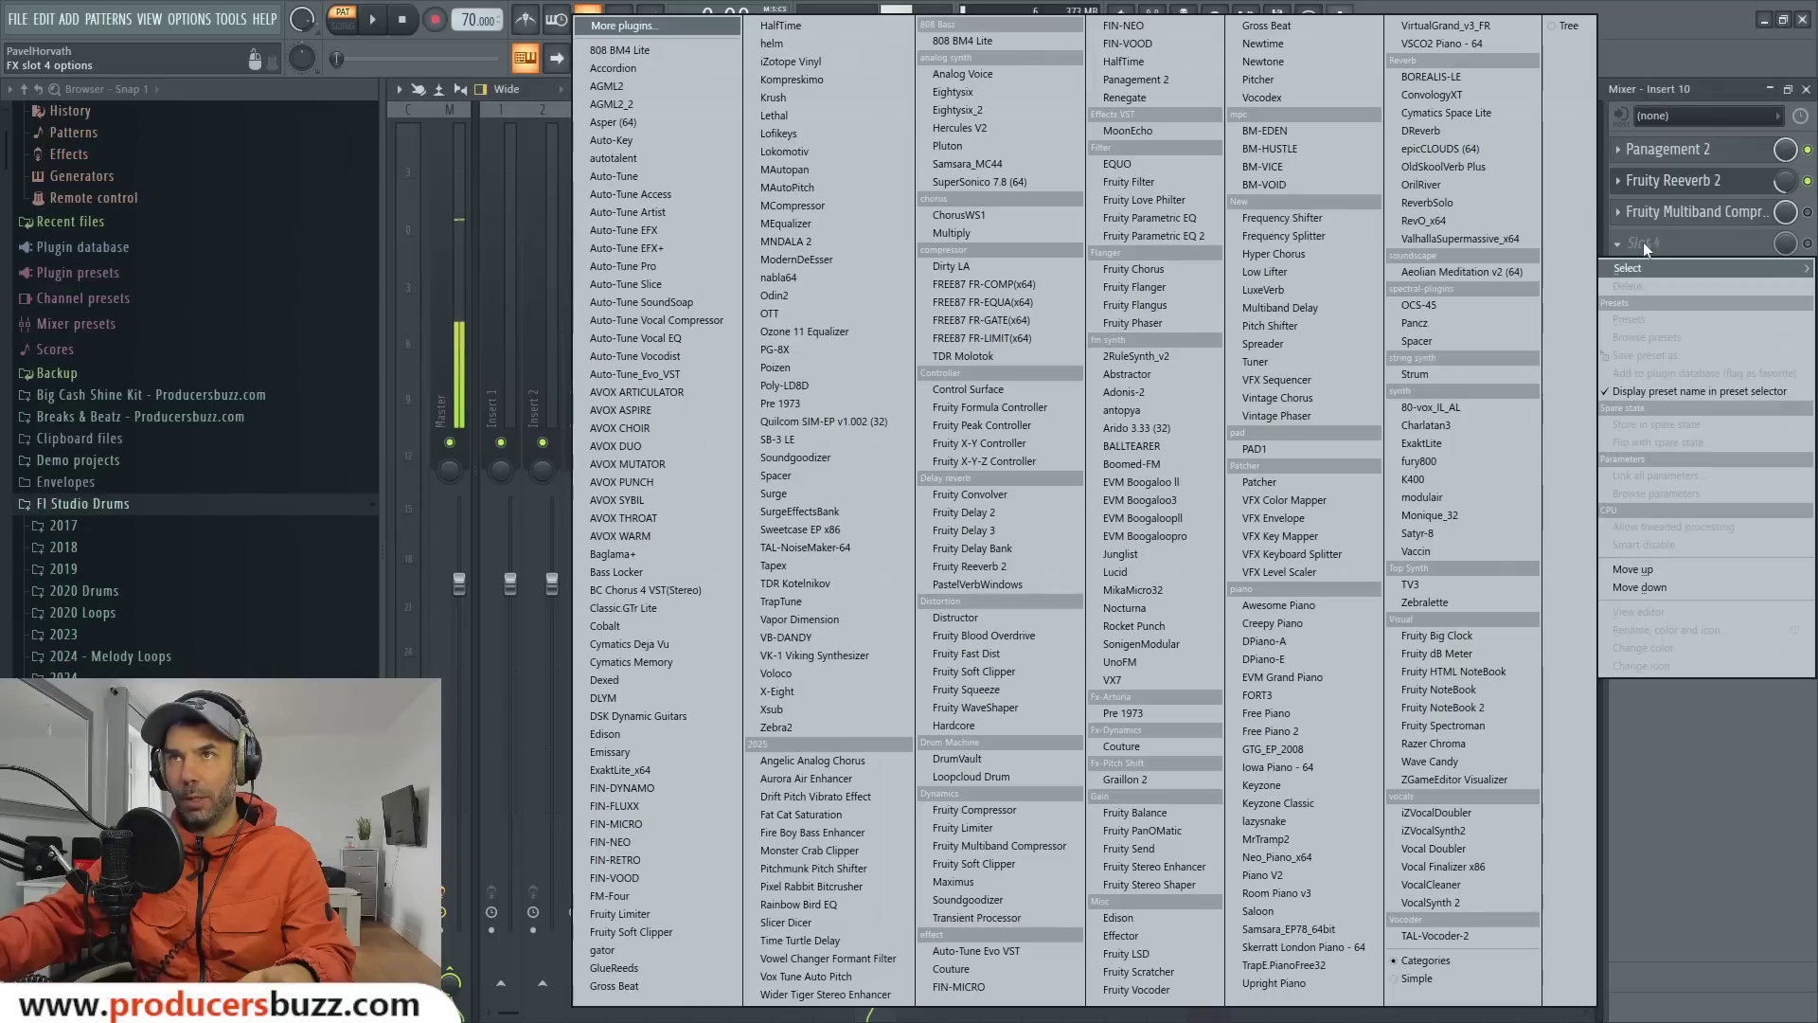
click(1706, 242)
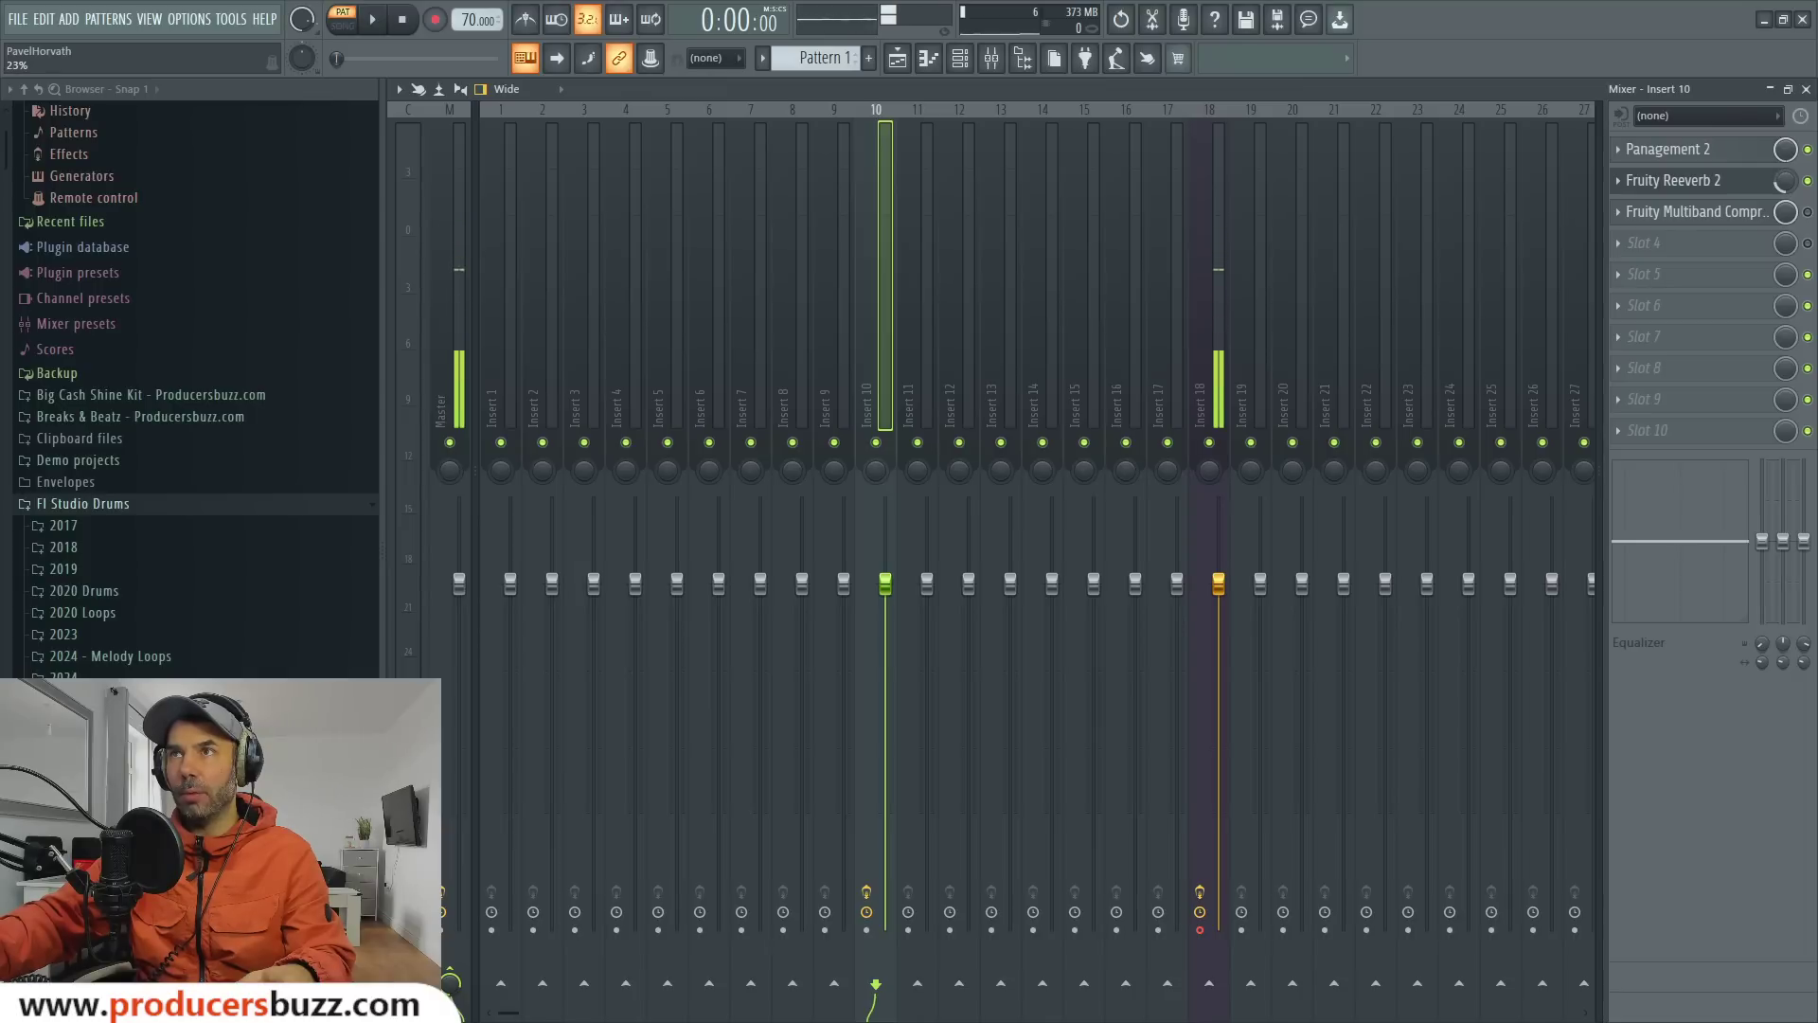
click(1724, 182)
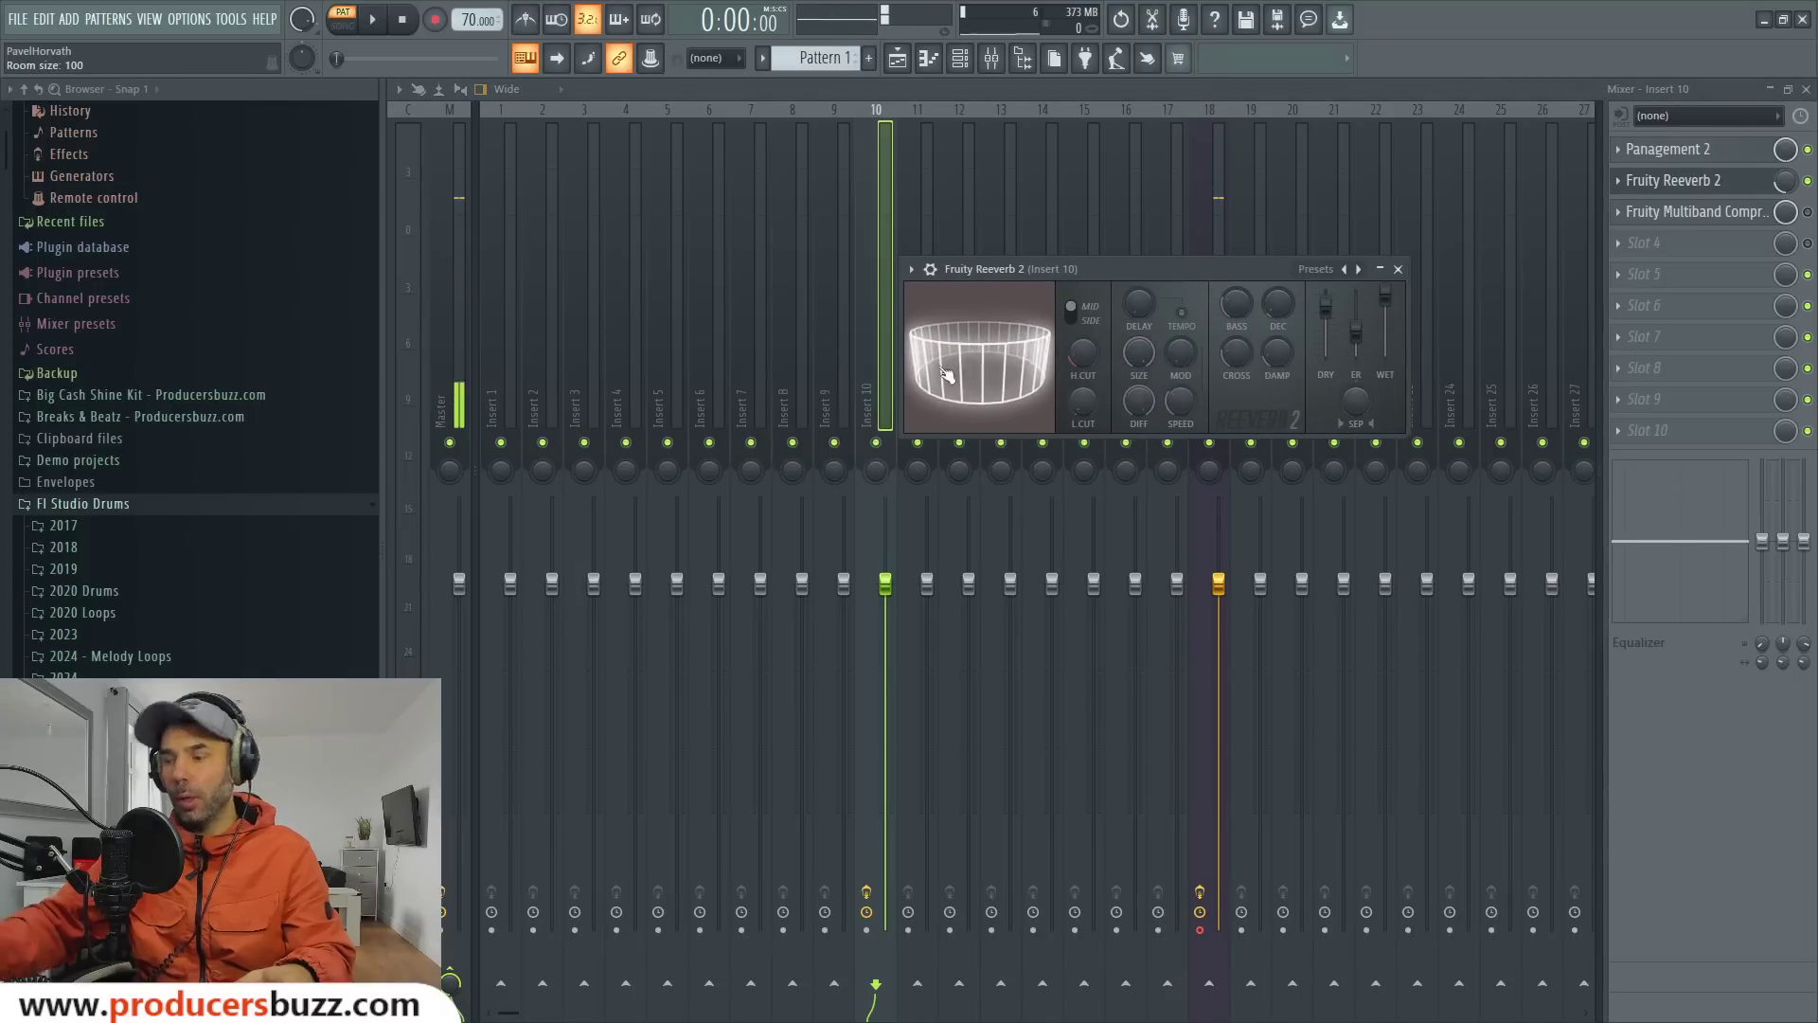
key(space)
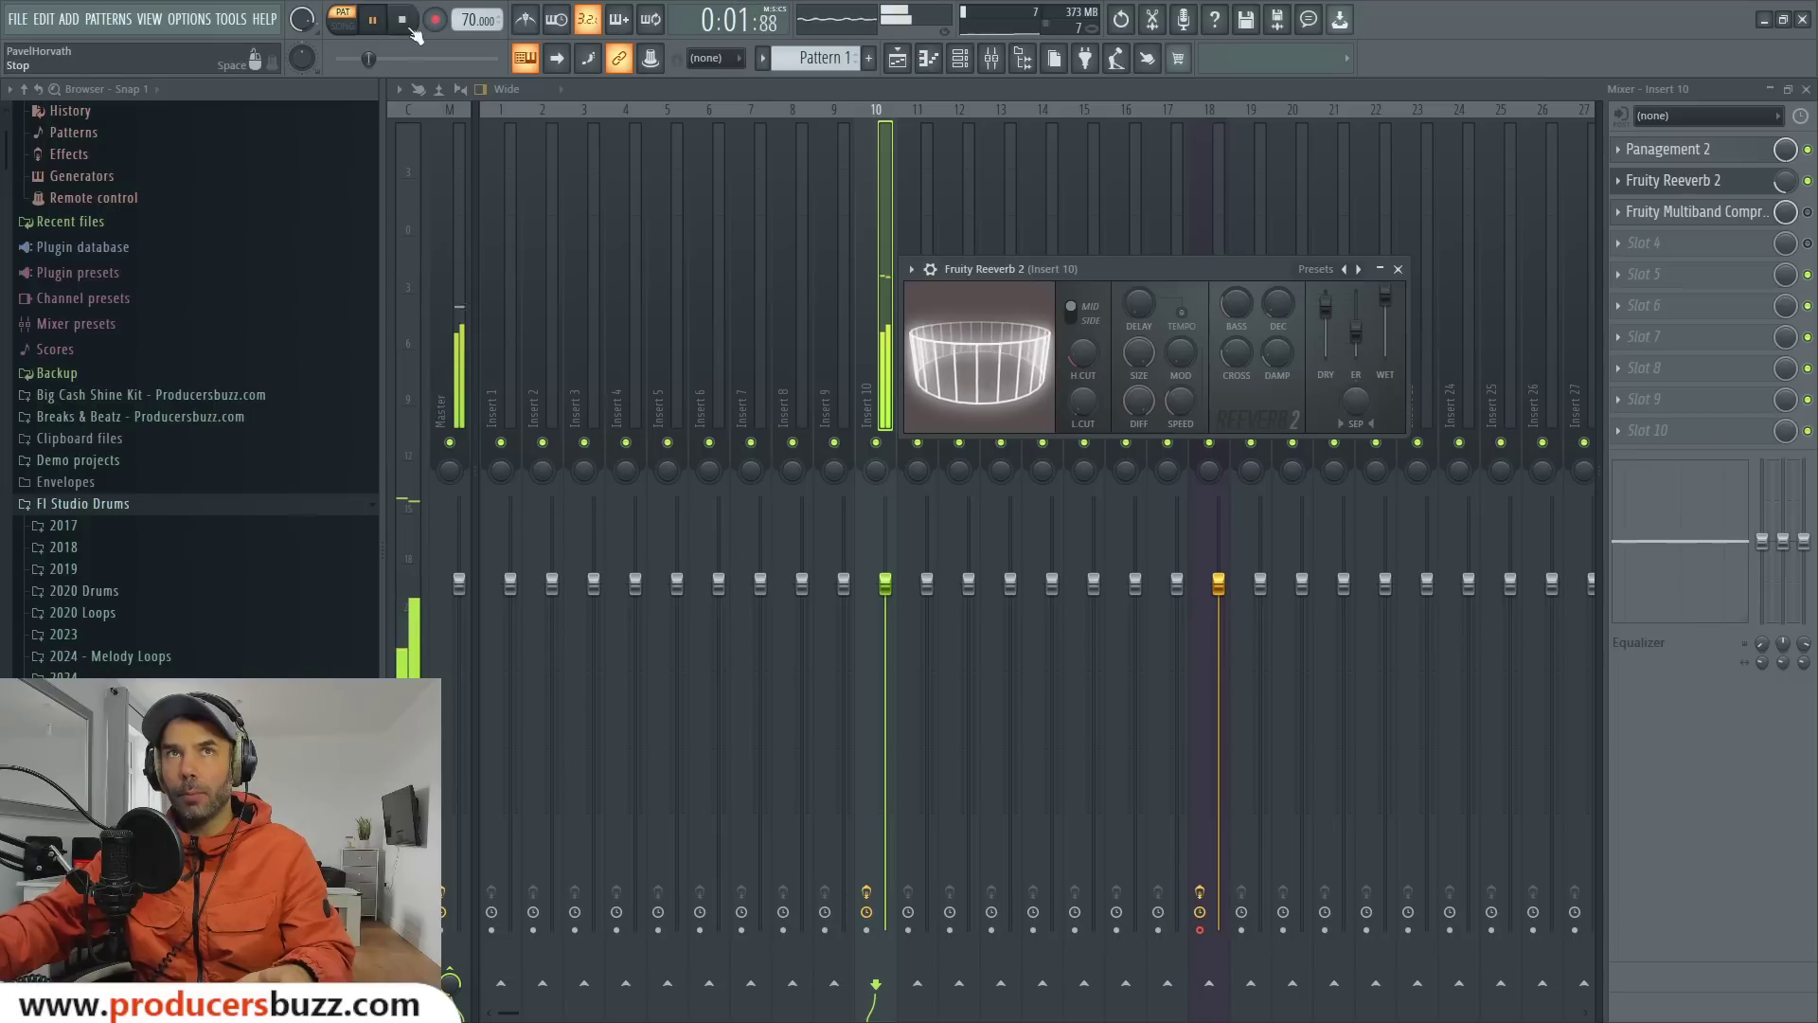
key(space)
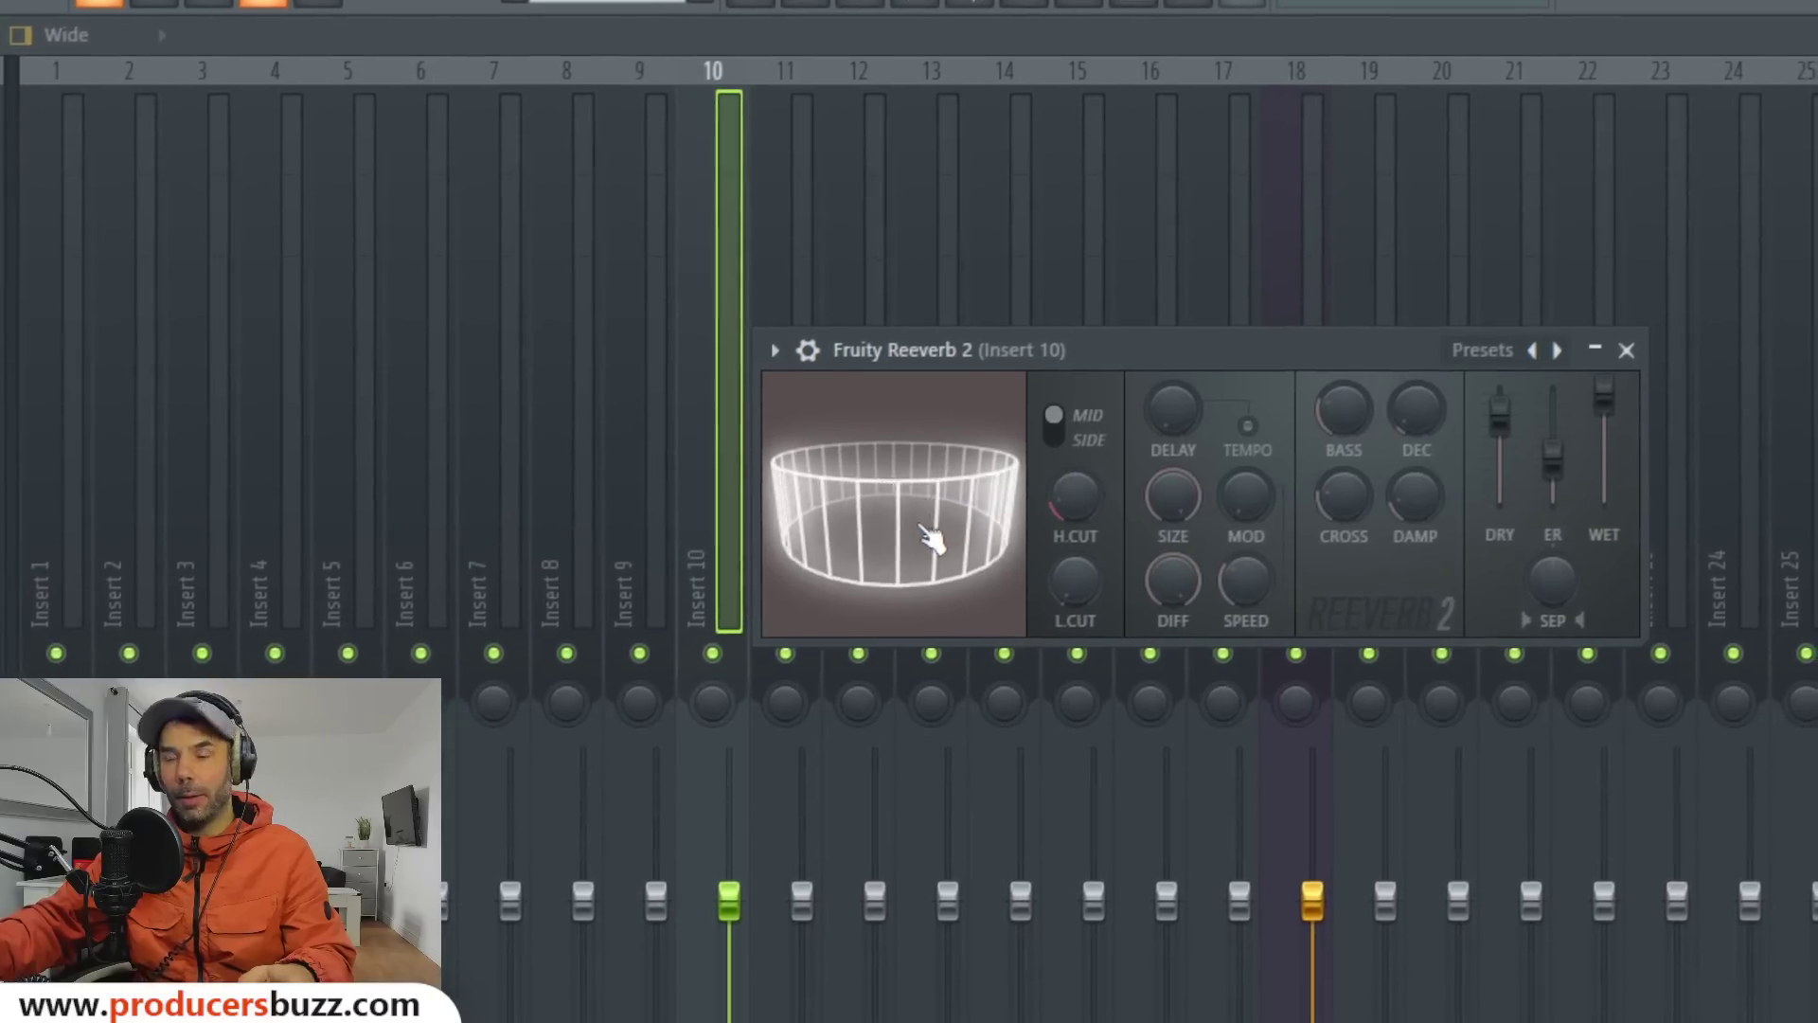
Shrink the reverb room to a small size, adjust the WET fader, and close Reeverb.
drag(928, 535, 959, 481)
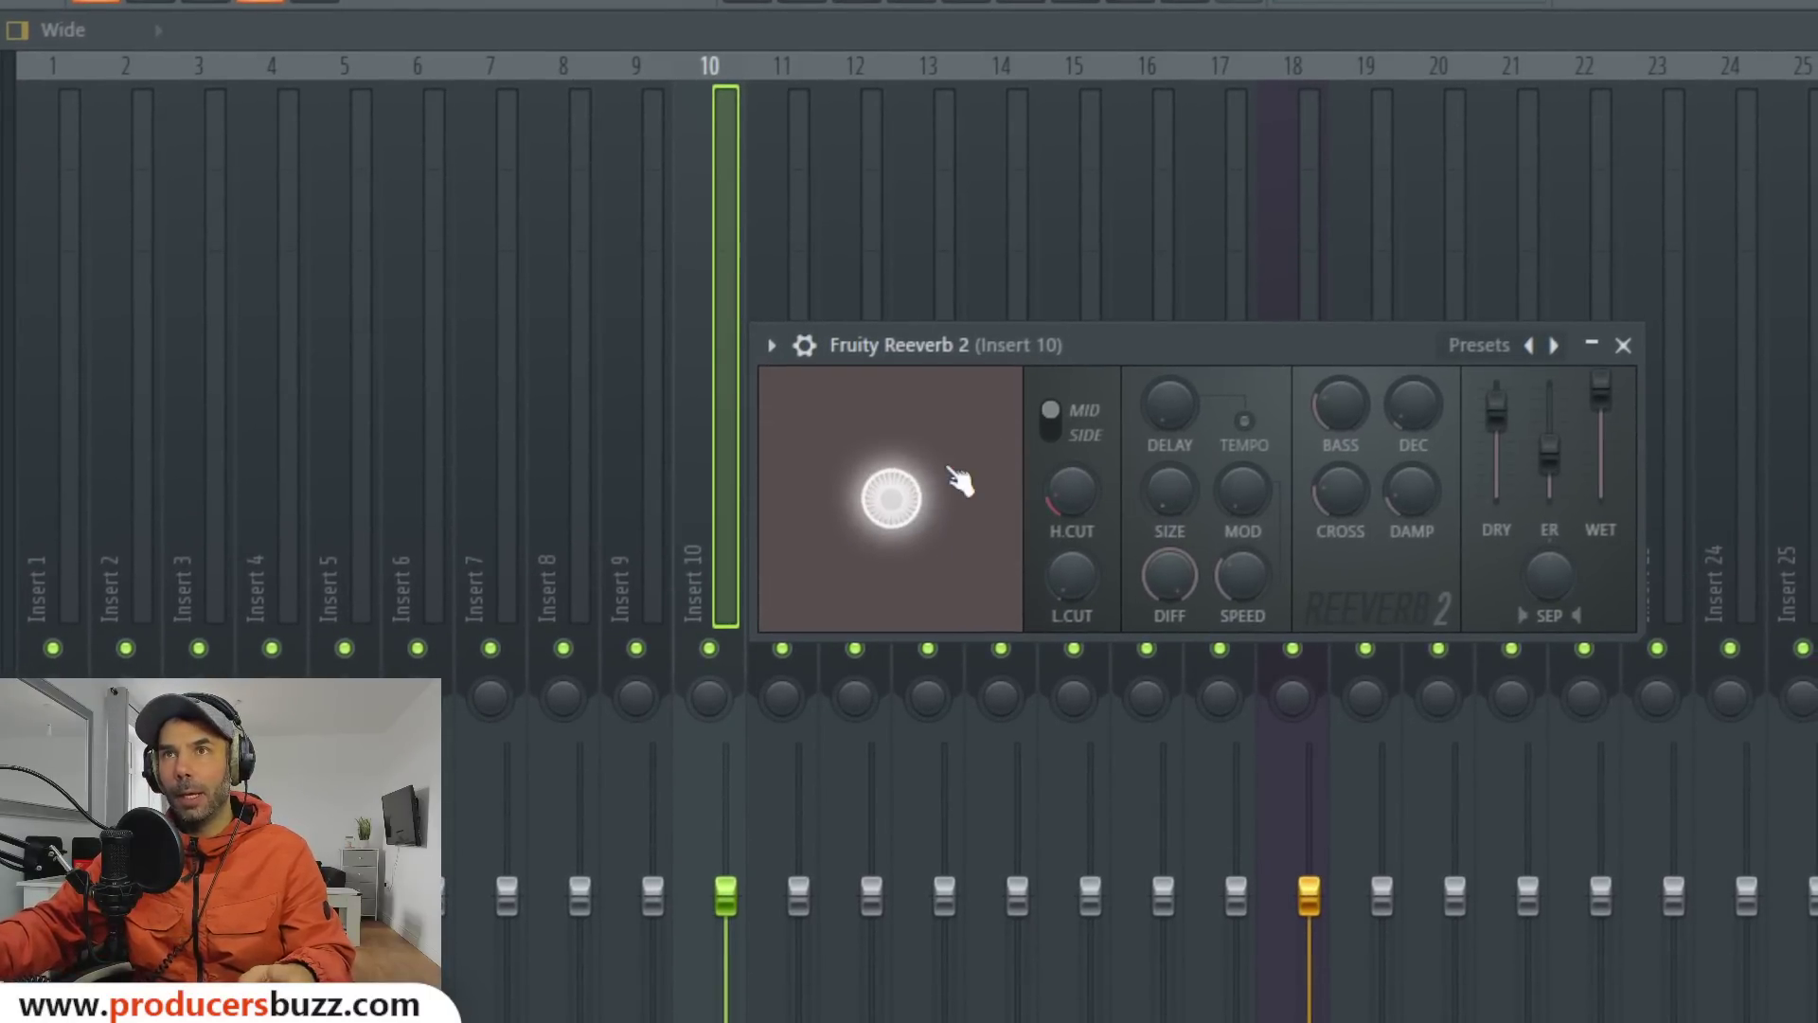
mouse_move(1602, 397)
mouse_down()
mouse_move(1602, 455)
mouse_move(1602, 378)
mouse_up()
click(1623, 345)
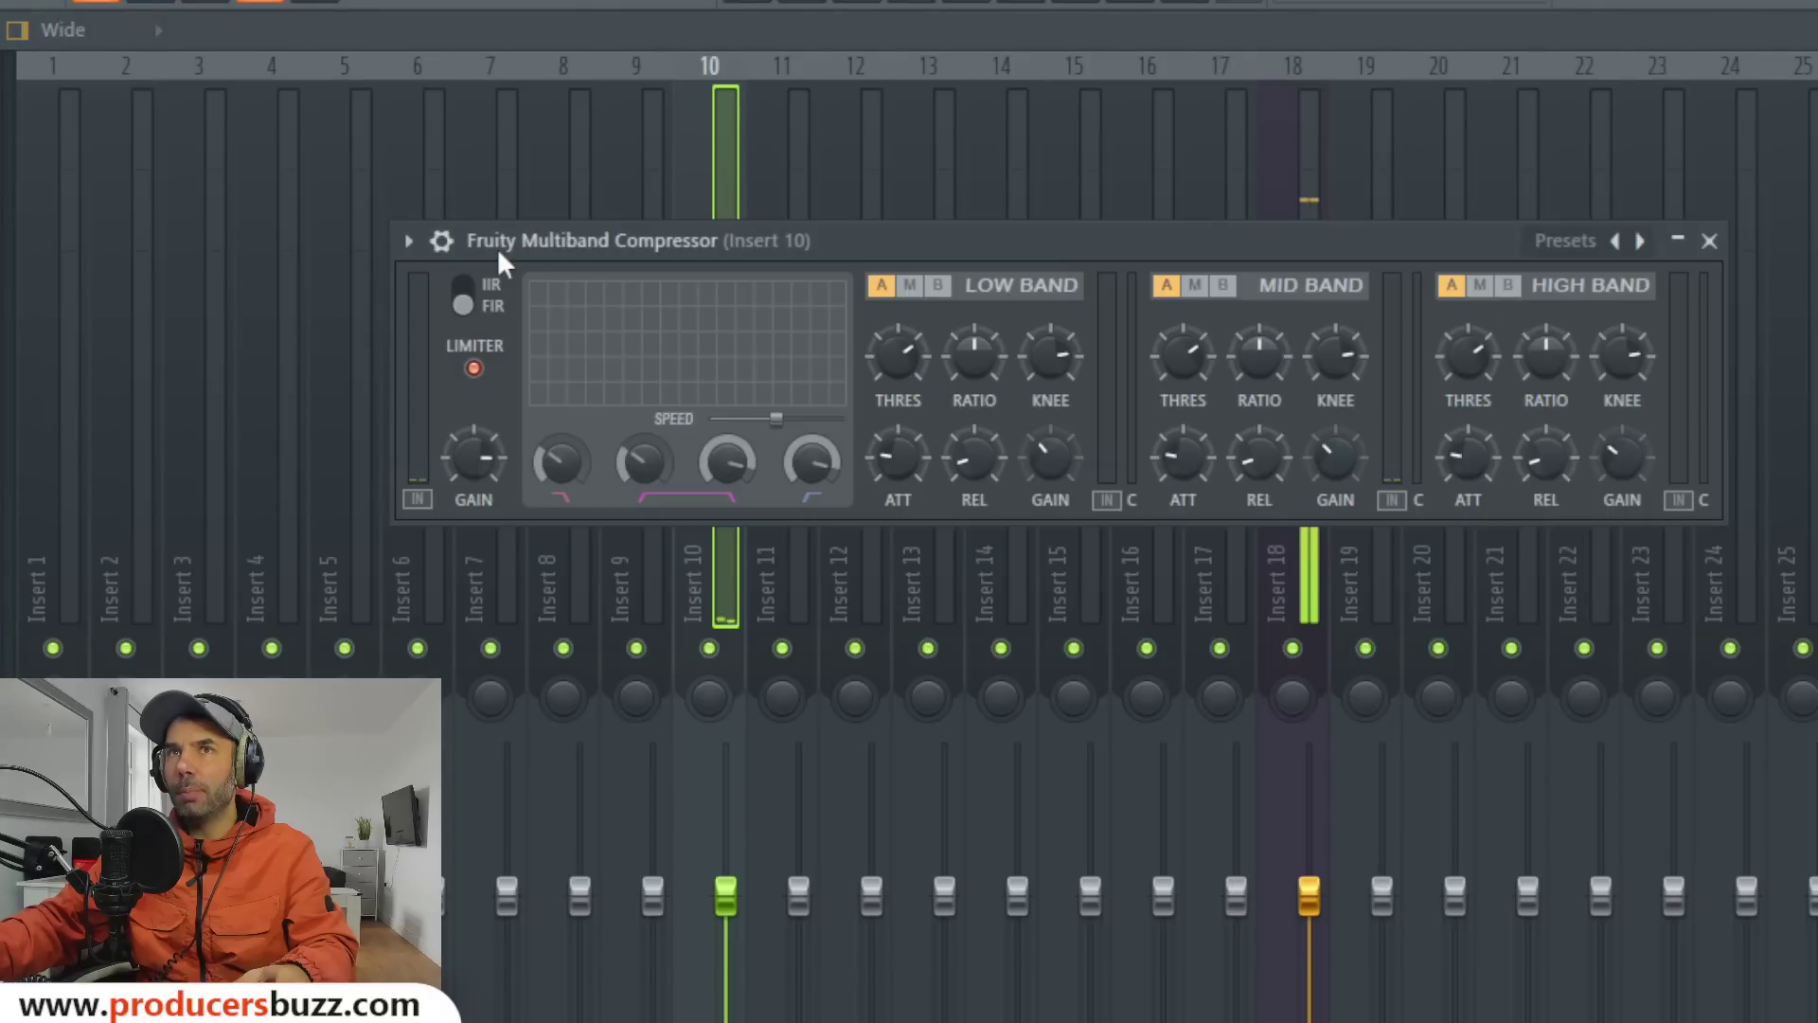
Load the Warmer preset from the Fruity Multiband Compressor's options menu.
click(408, 242)
mouse_move(424, 372)
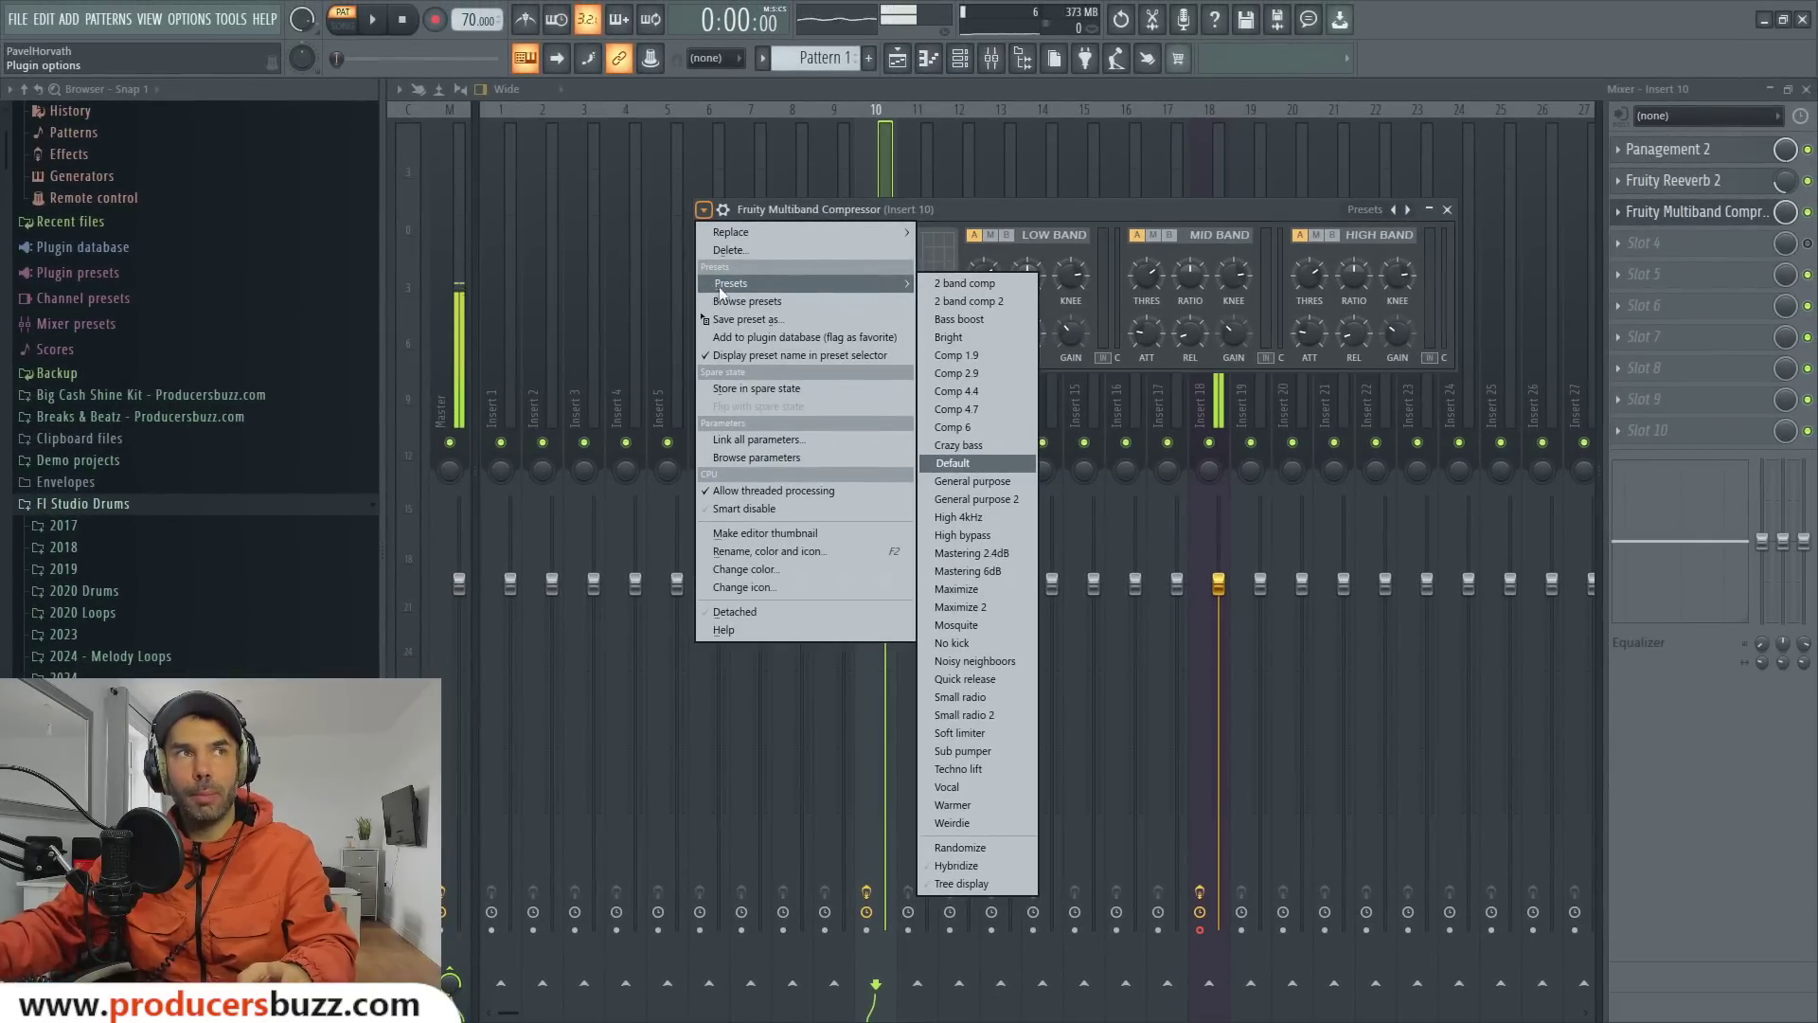
click(1035, 218)
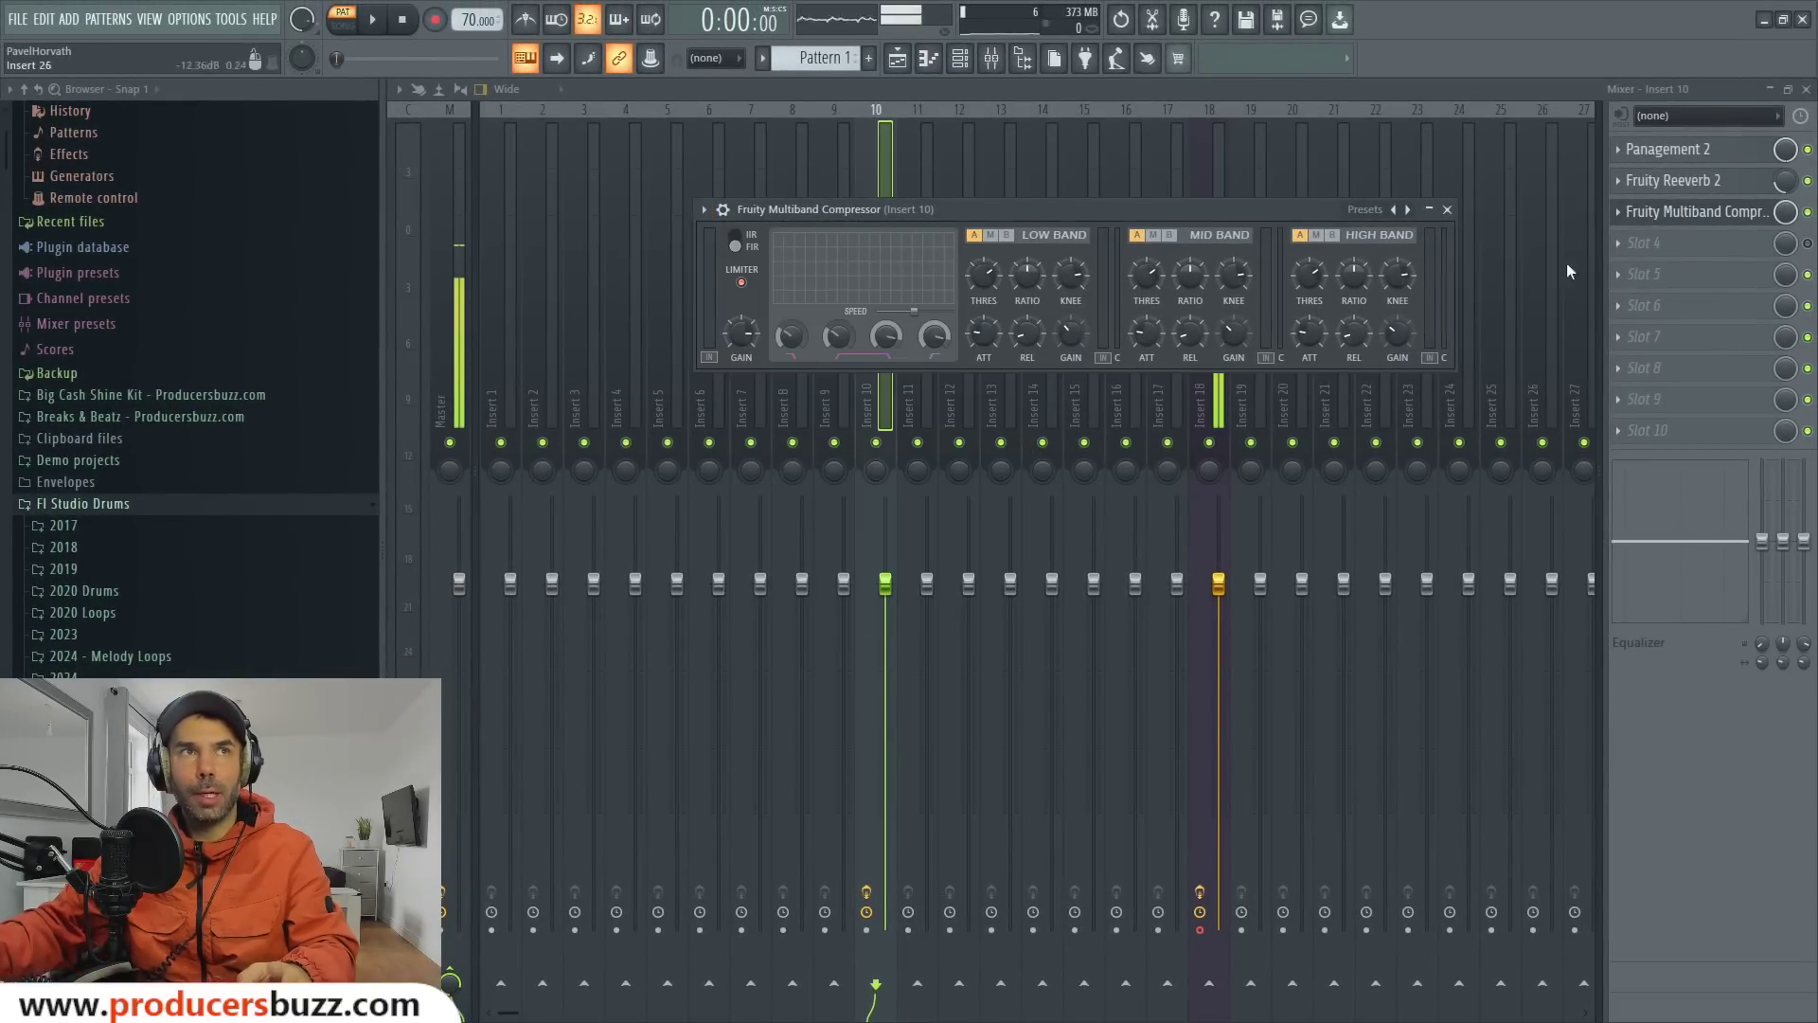
click(704, 209)
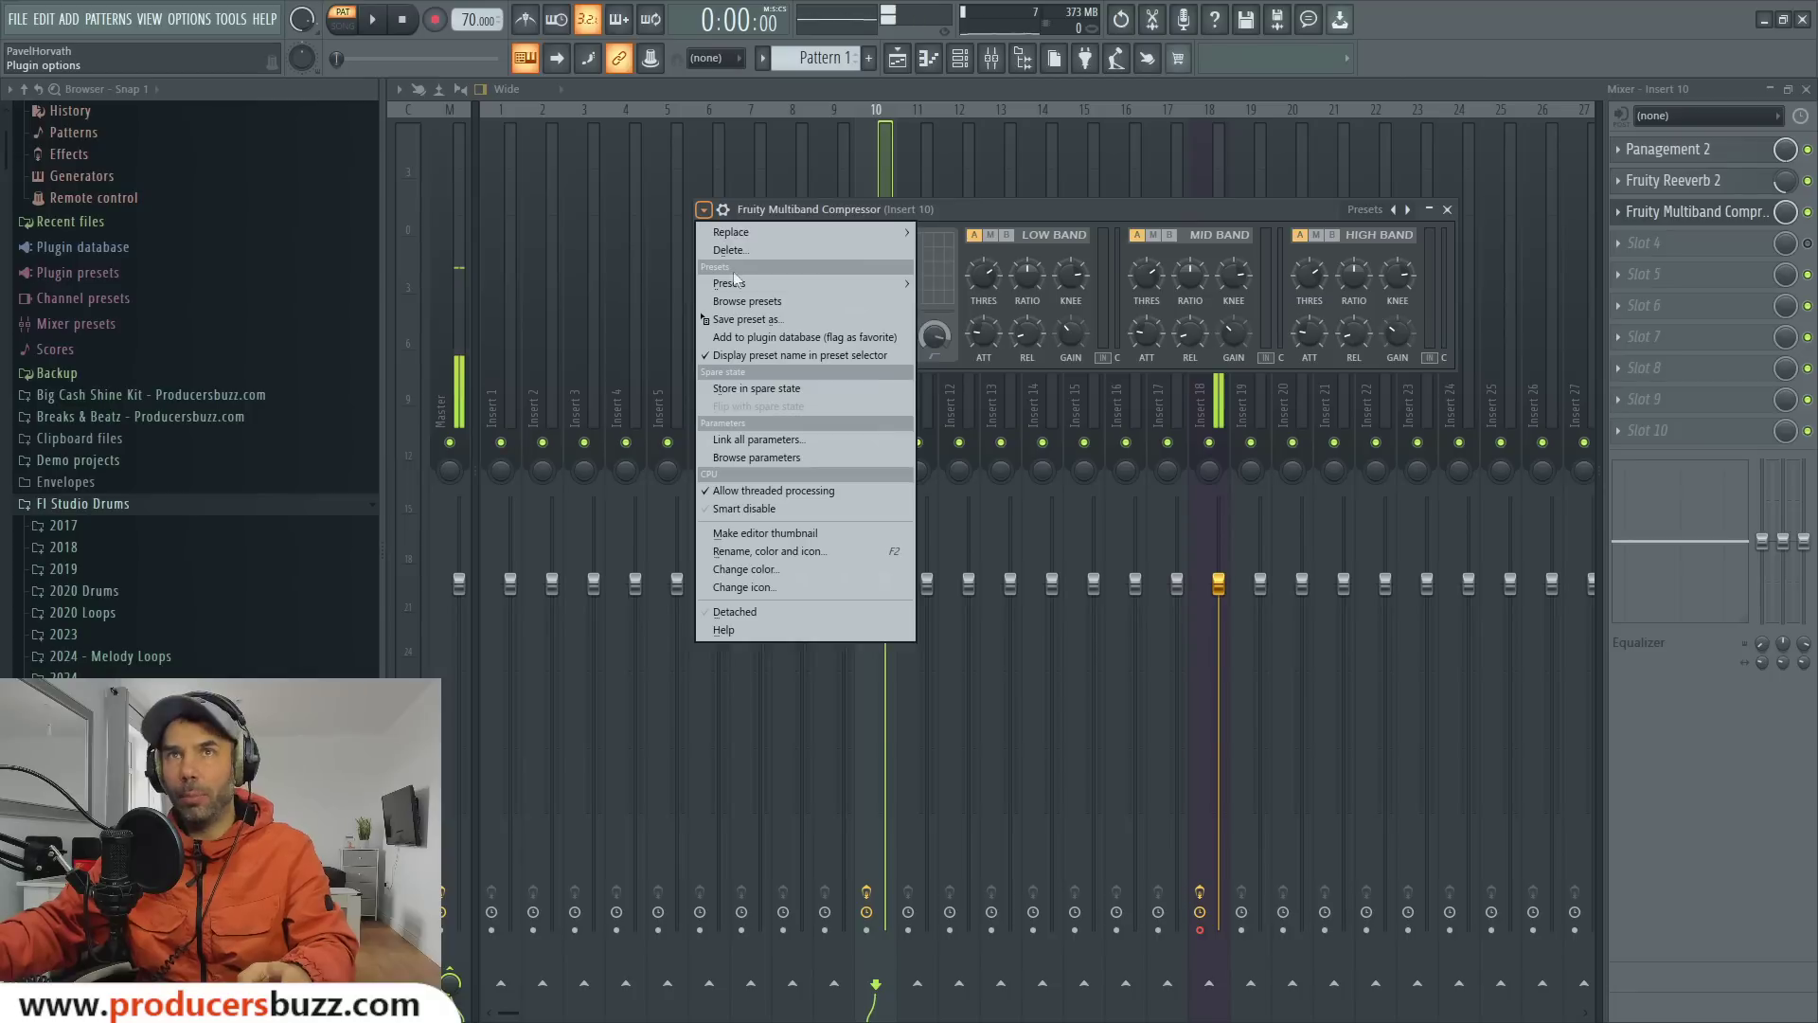
mouse_move(735, 281)
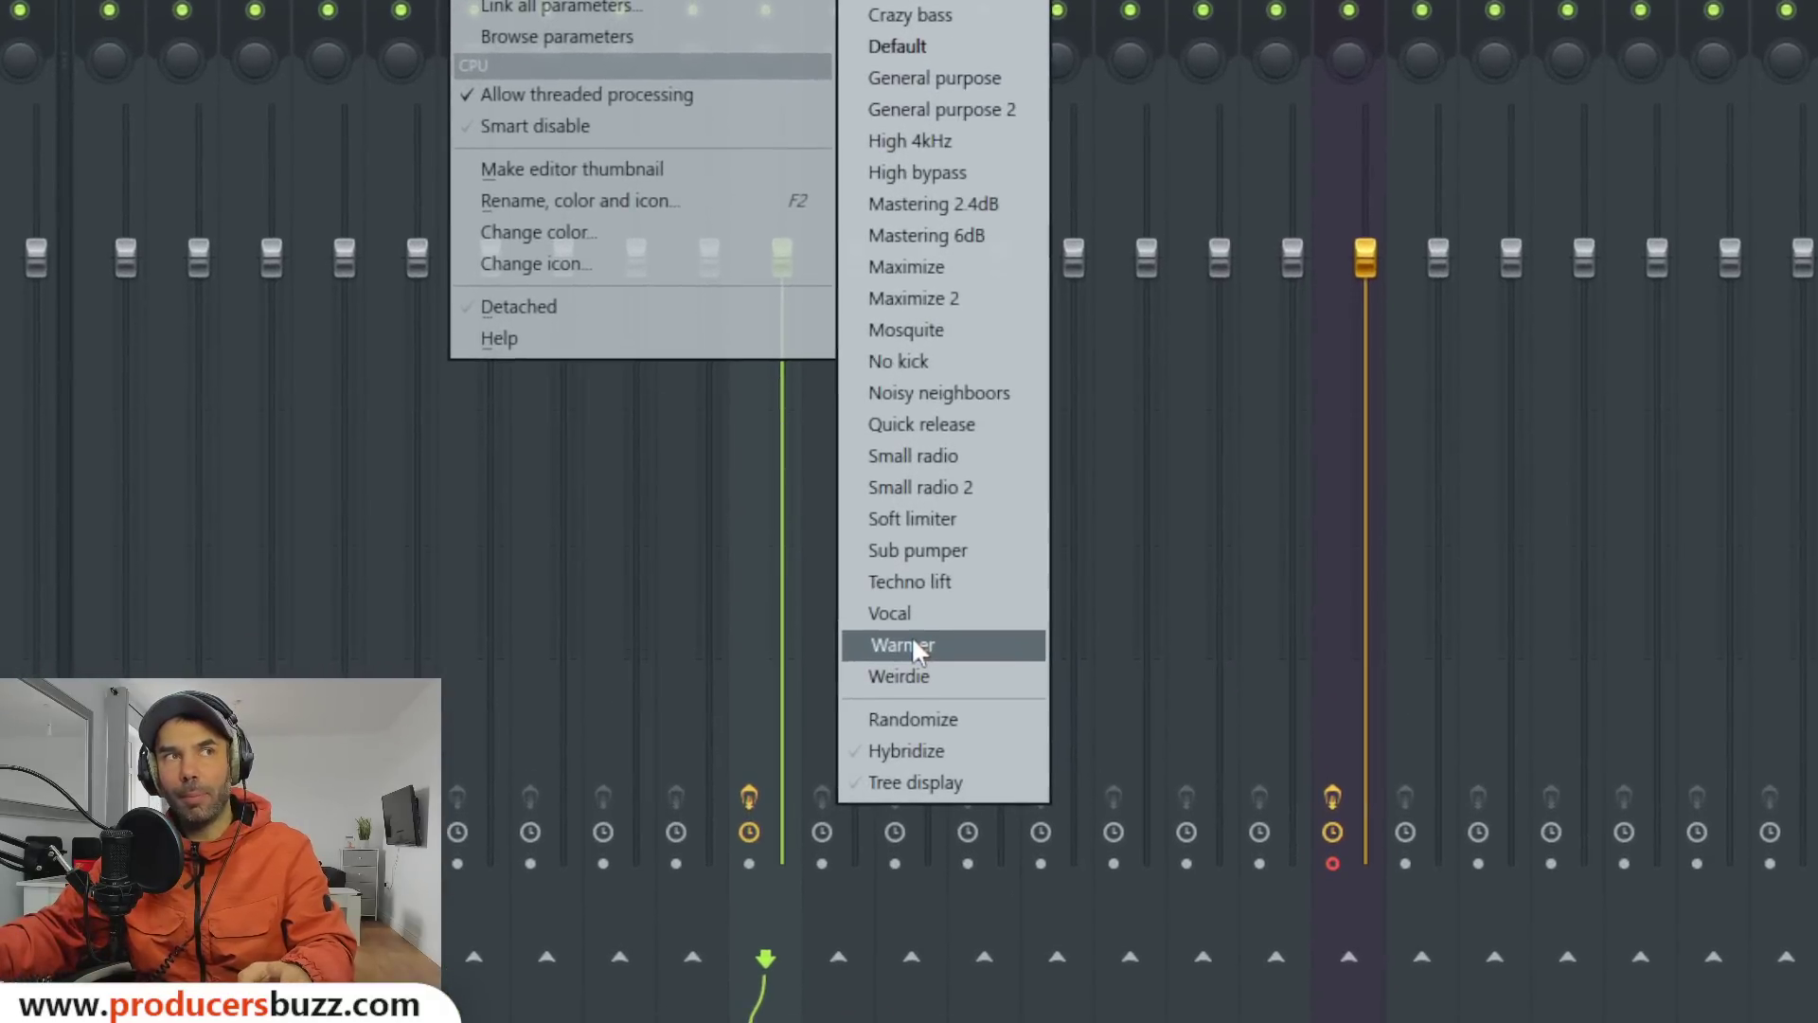
click(913, 644)
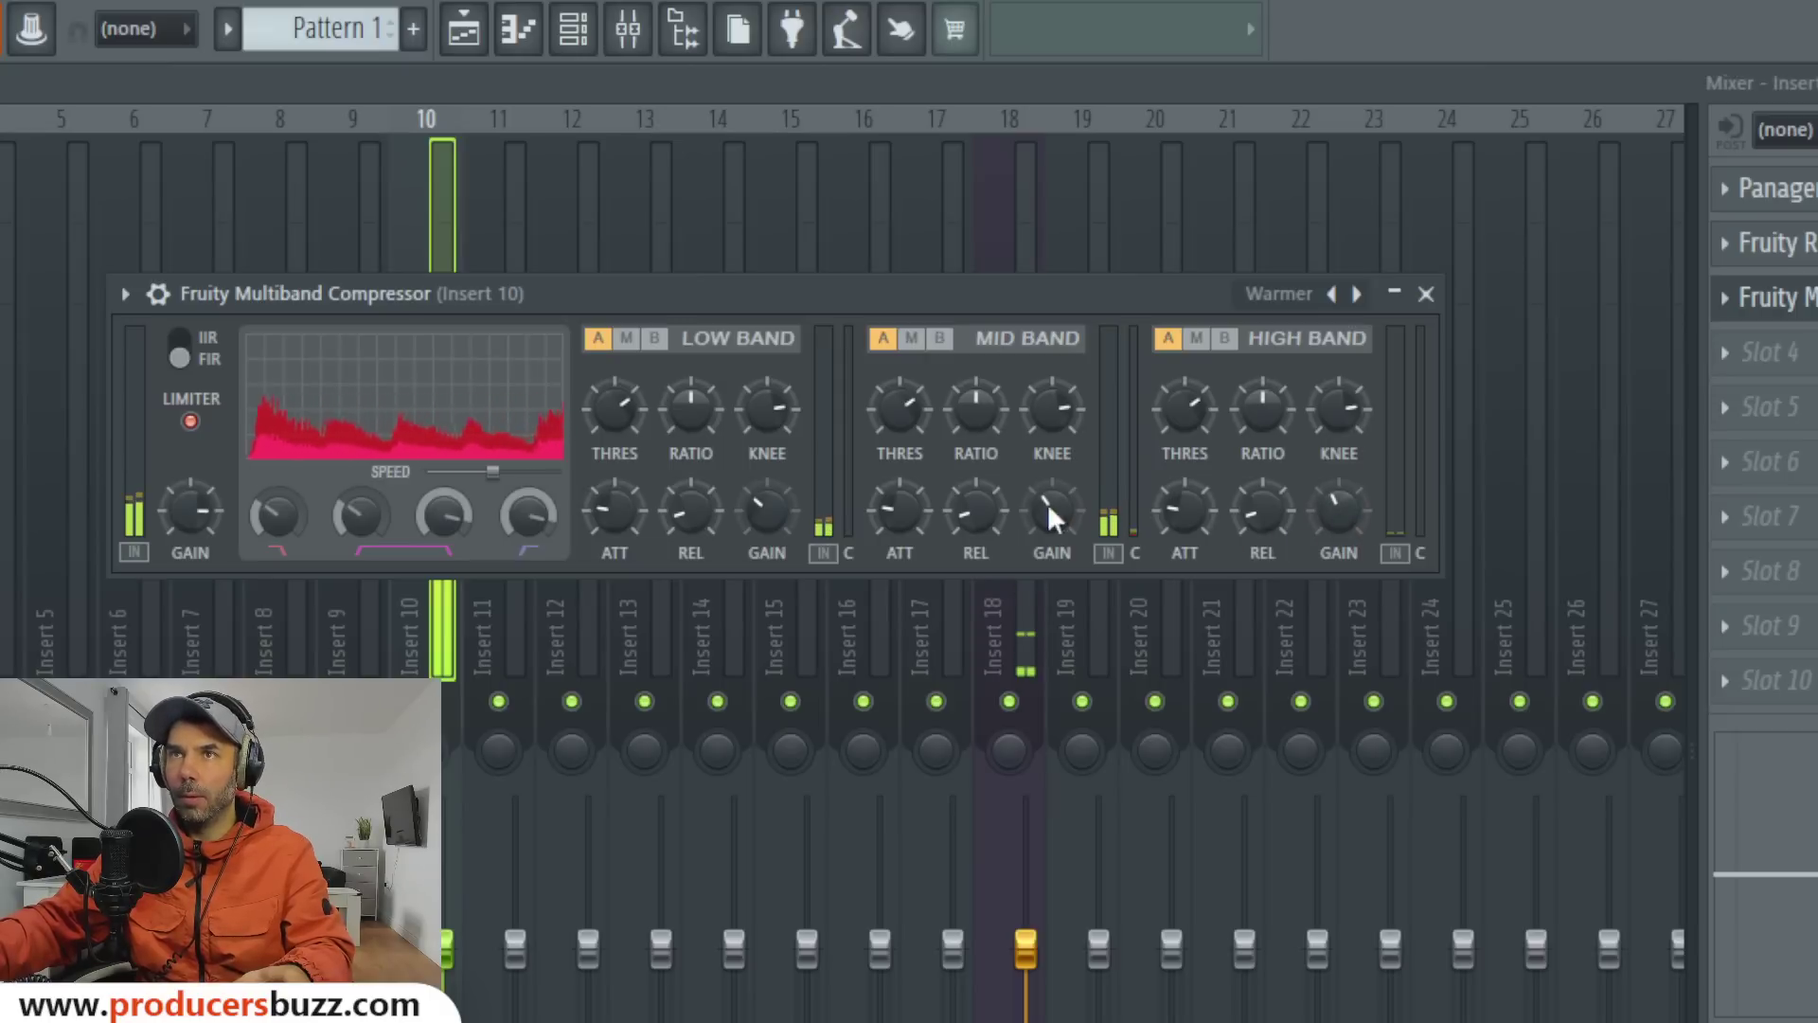
Lower the MID BAND and HIGH BAND KNEE knobs slightly.
drag(1064, 428, 1064, 441)
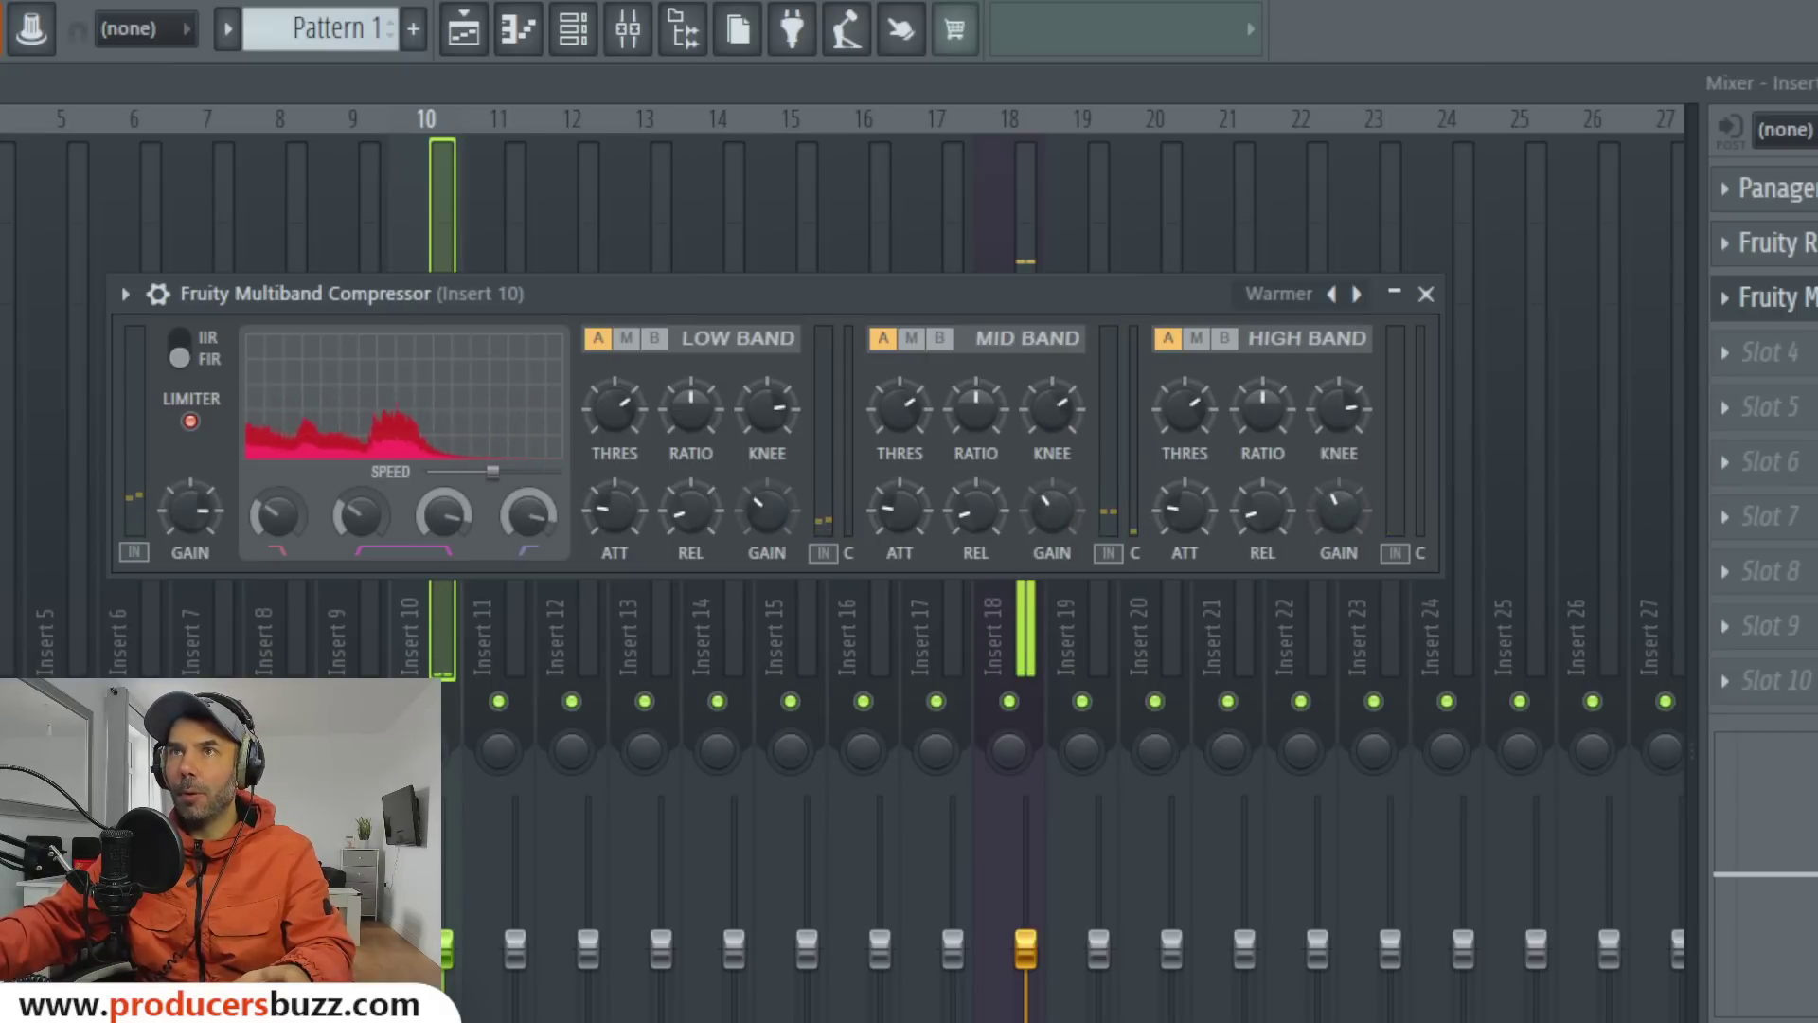
drag(1331, 414, 1331, 424)
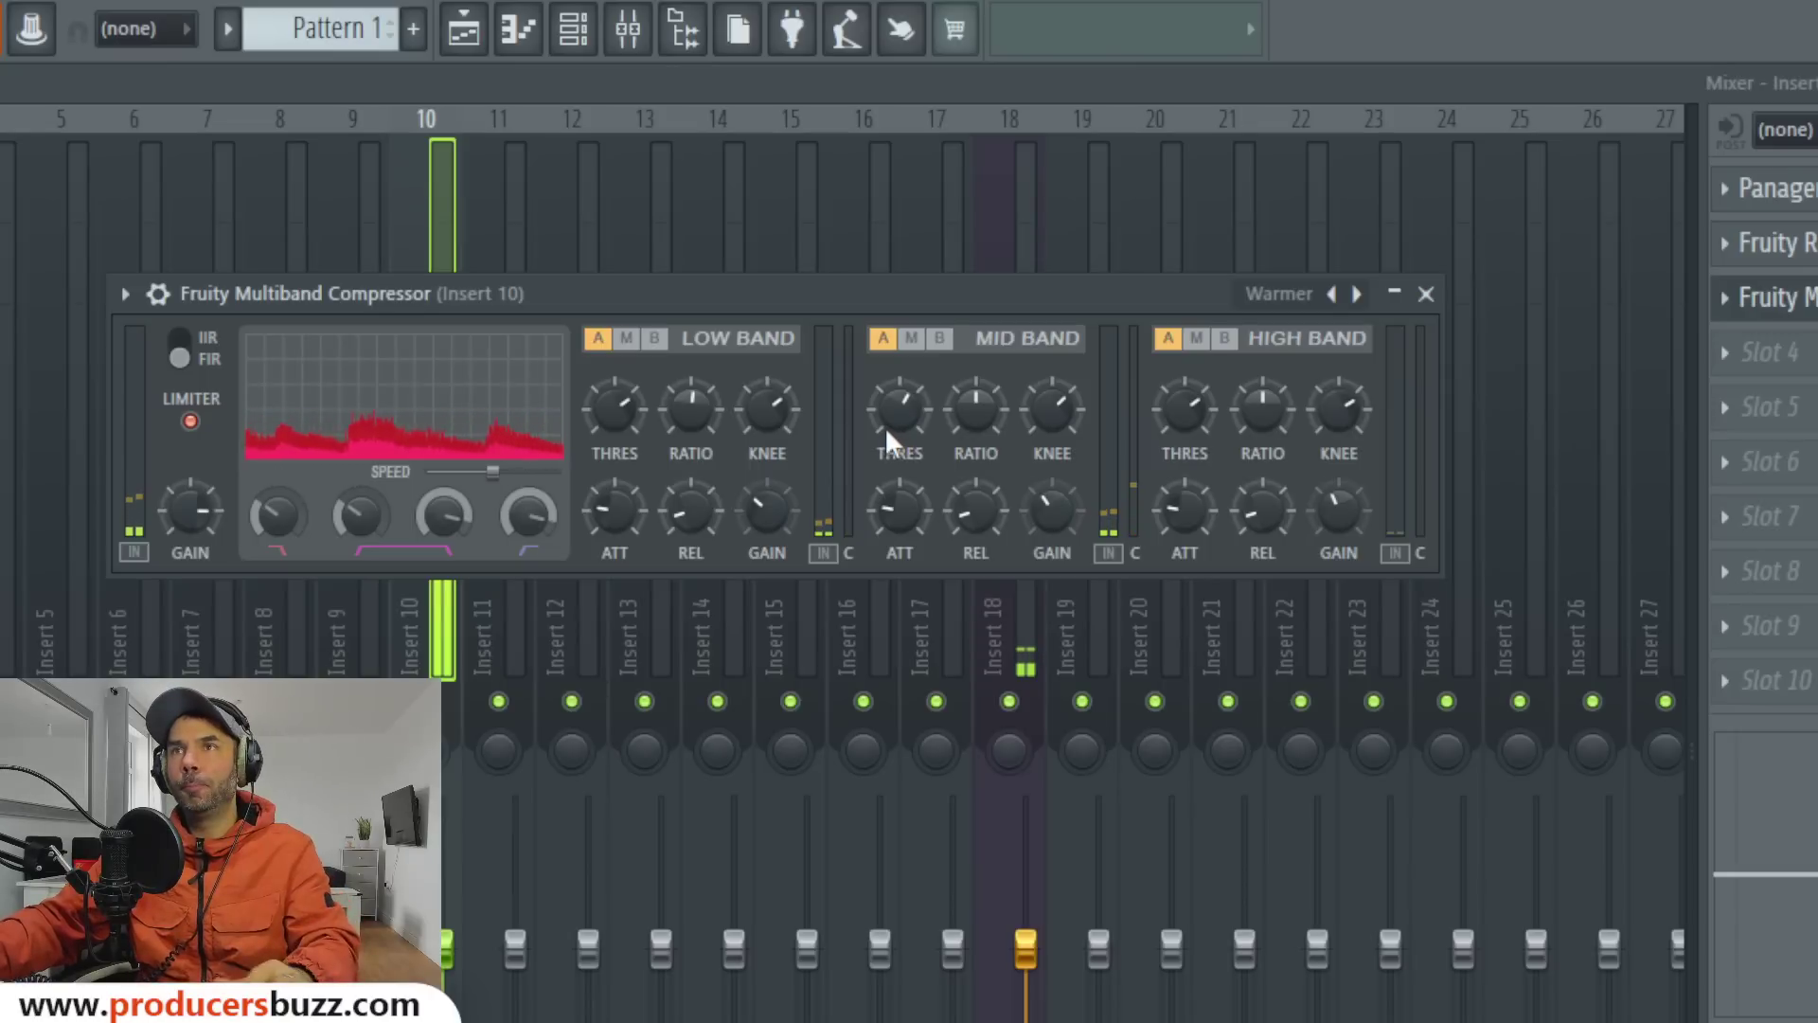
Close the compressor and mixer, place Pattern 1 at bar 1, and play the arrangement.
click(1426, 294)
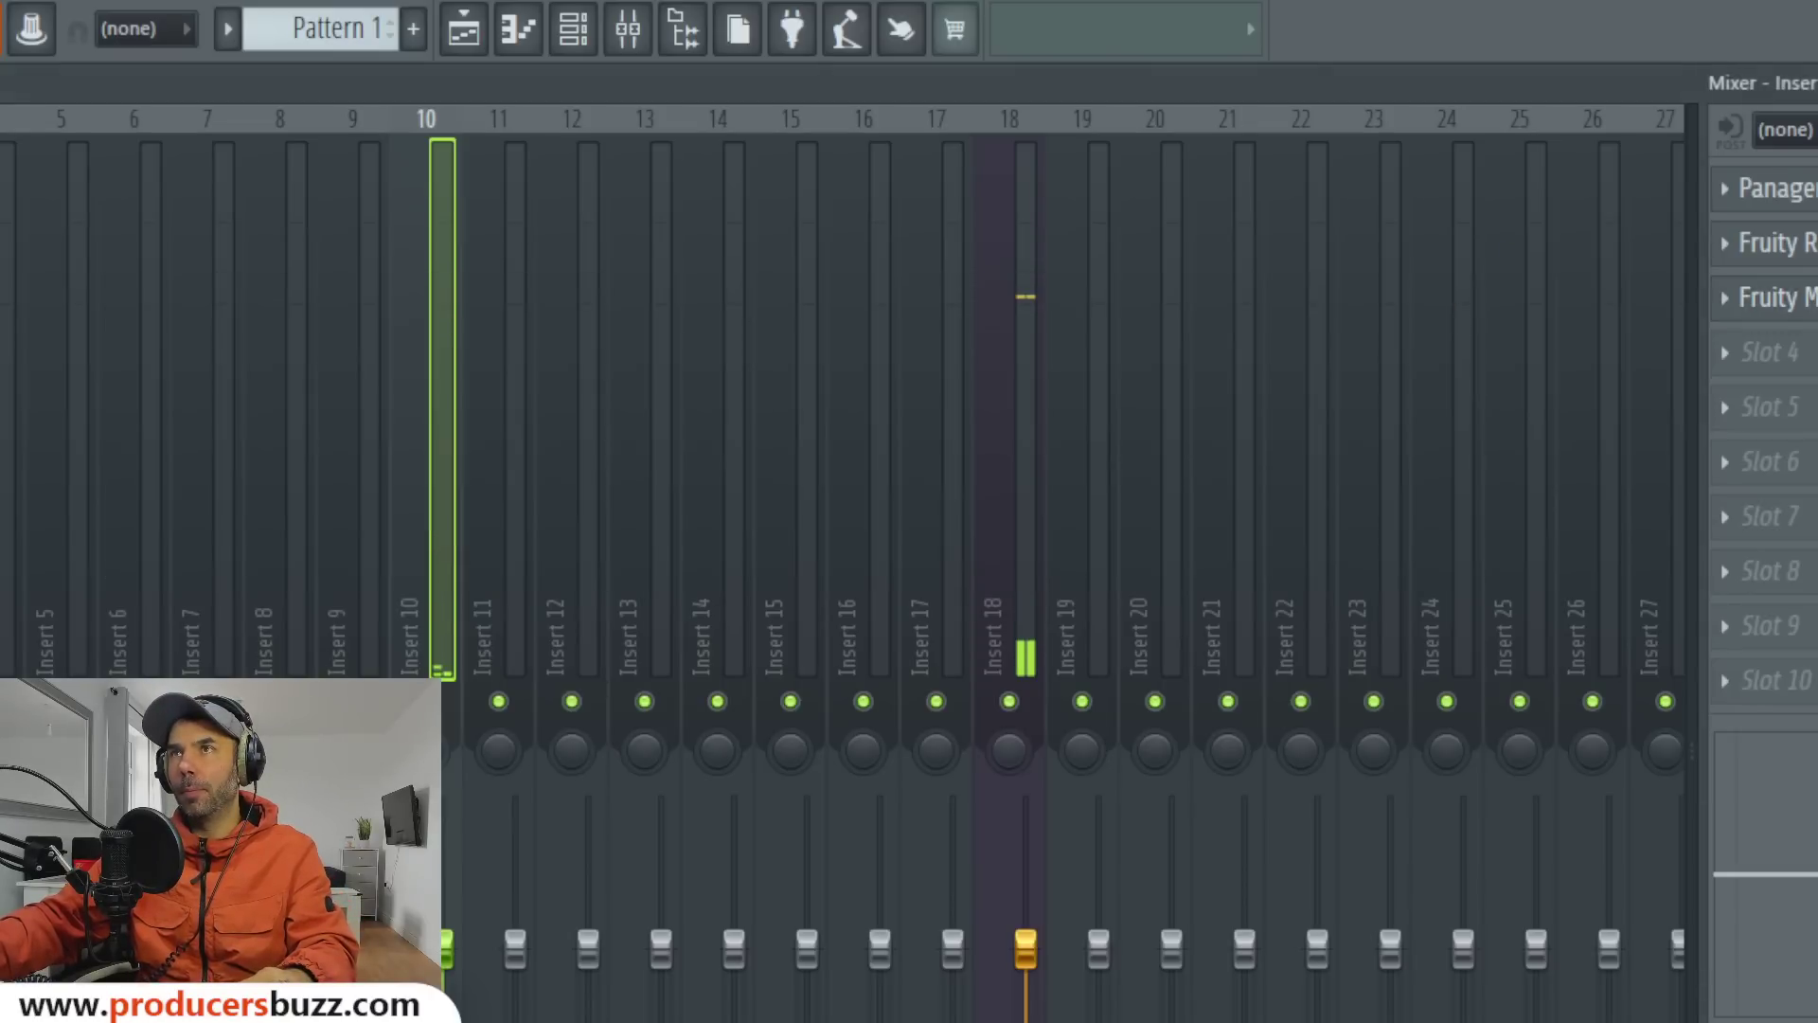
key(F9)
drag(836, 154, 201, 233)
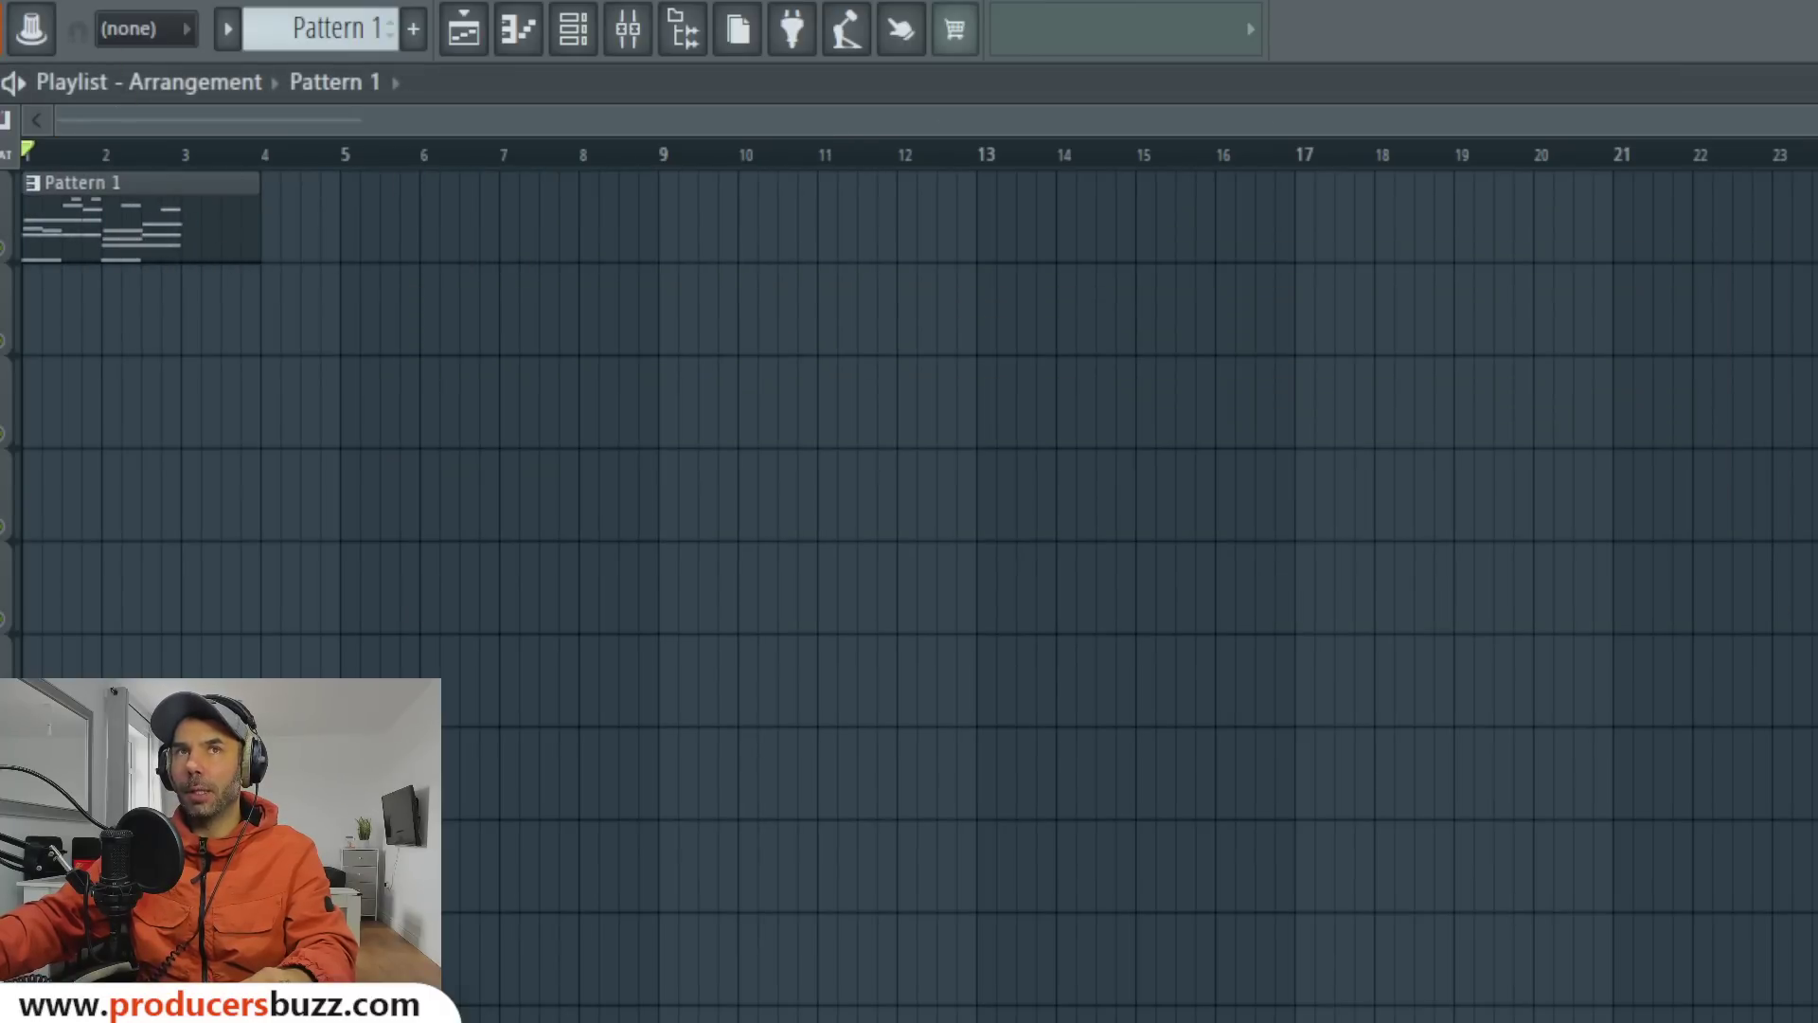
key(space)
Zoom into the playlist and bring up the Channel rack with the FL Keys window.
drag(1531, 119, 776, 119)
key(F6)
click(748, 313)
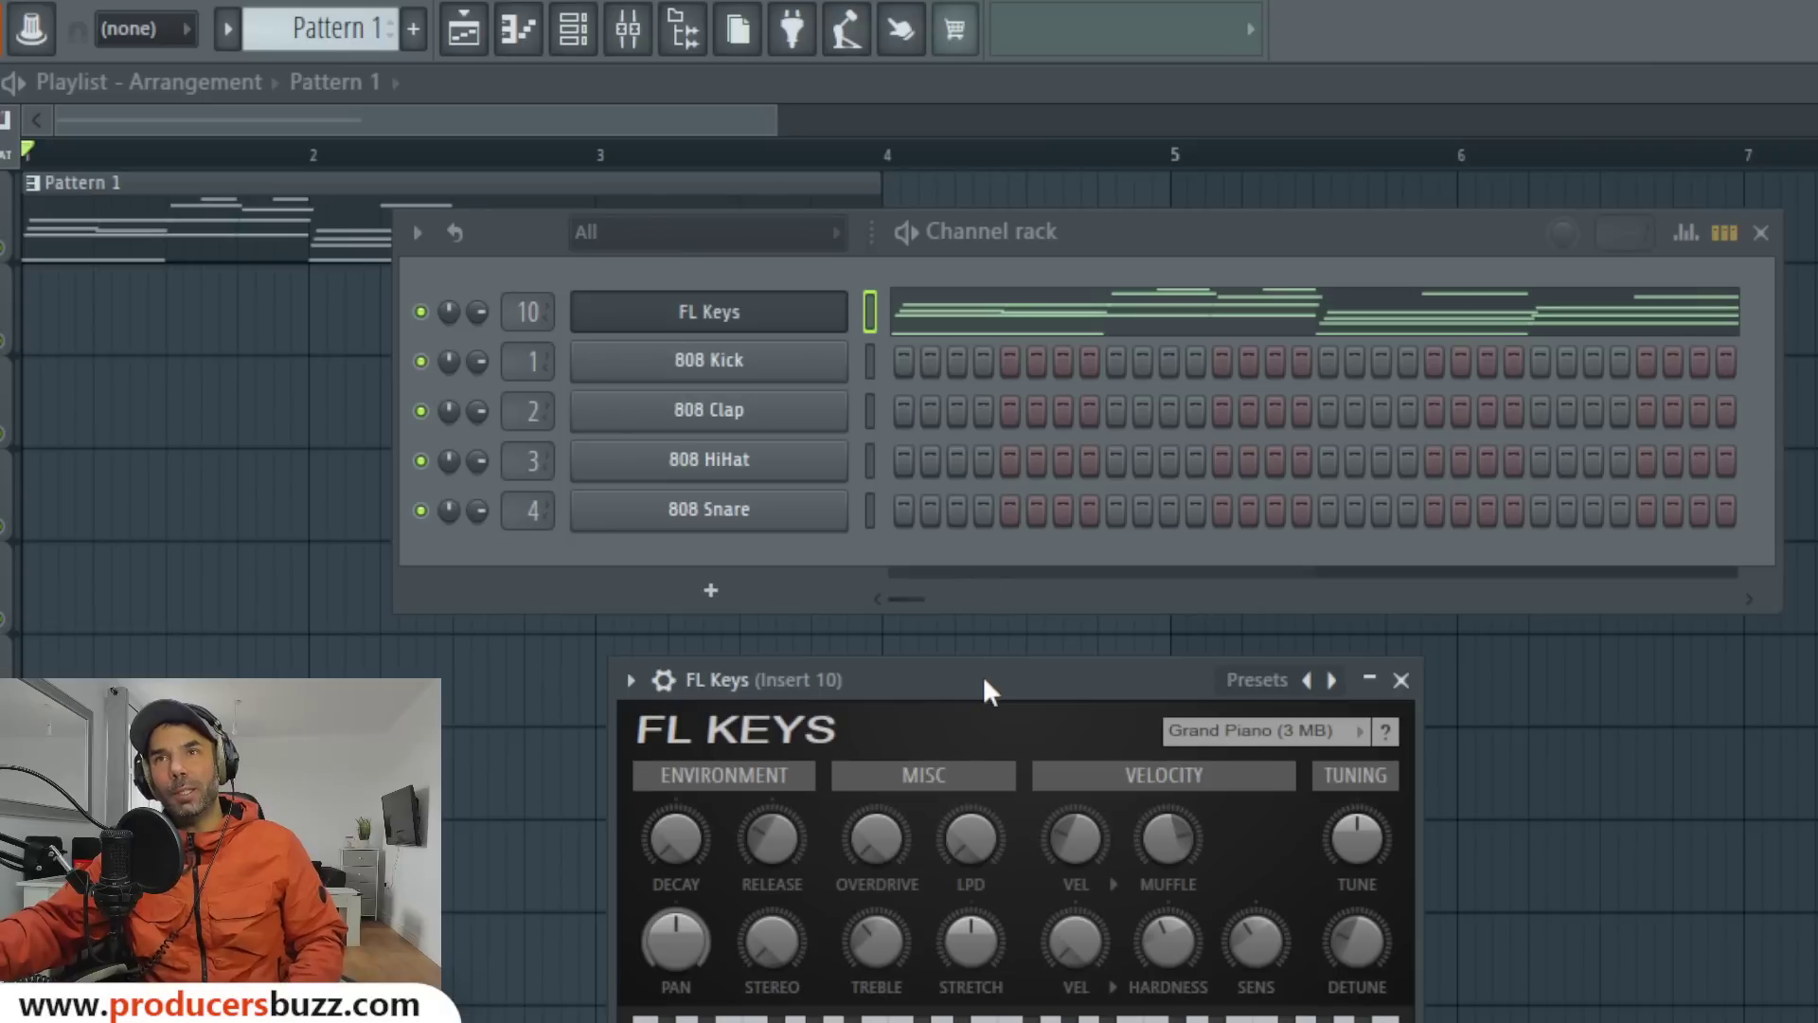
Move the FL Keys window over the Channel rack's right side, clear of the channel names, reopening it once.
drag(984, 677, 1032, 479)
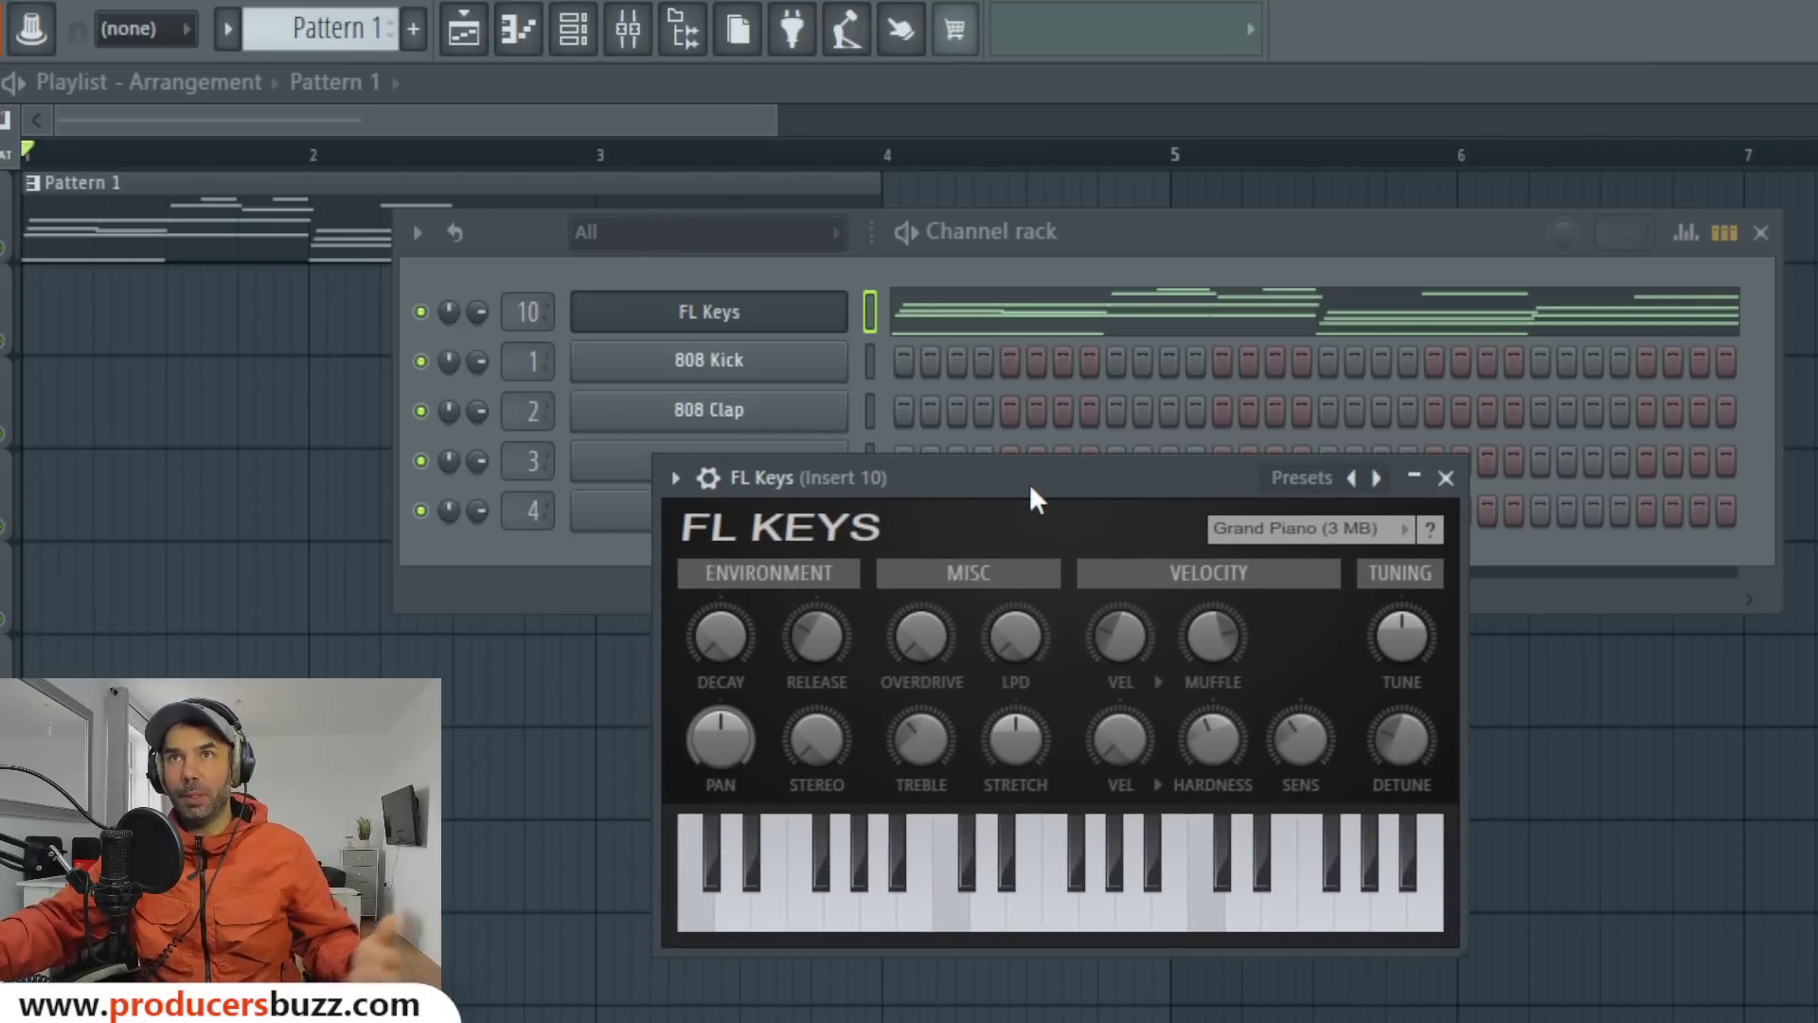
click(782, 327)
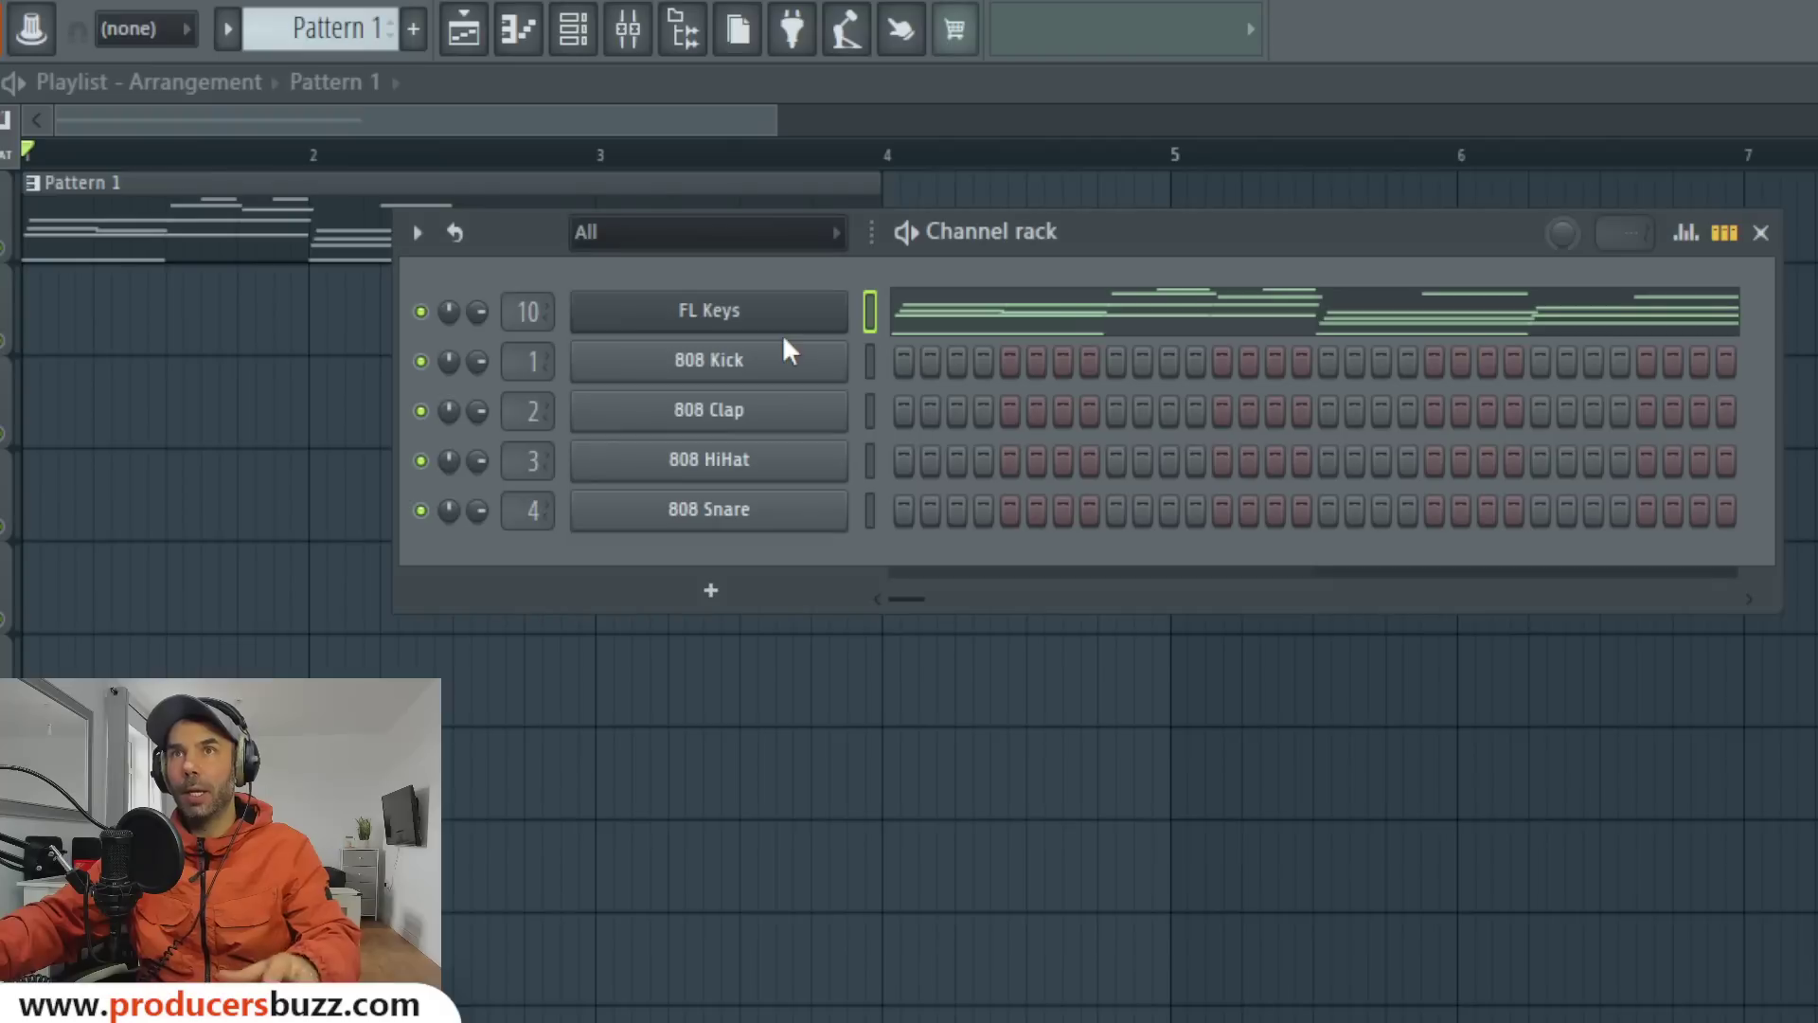
click(779, 330)
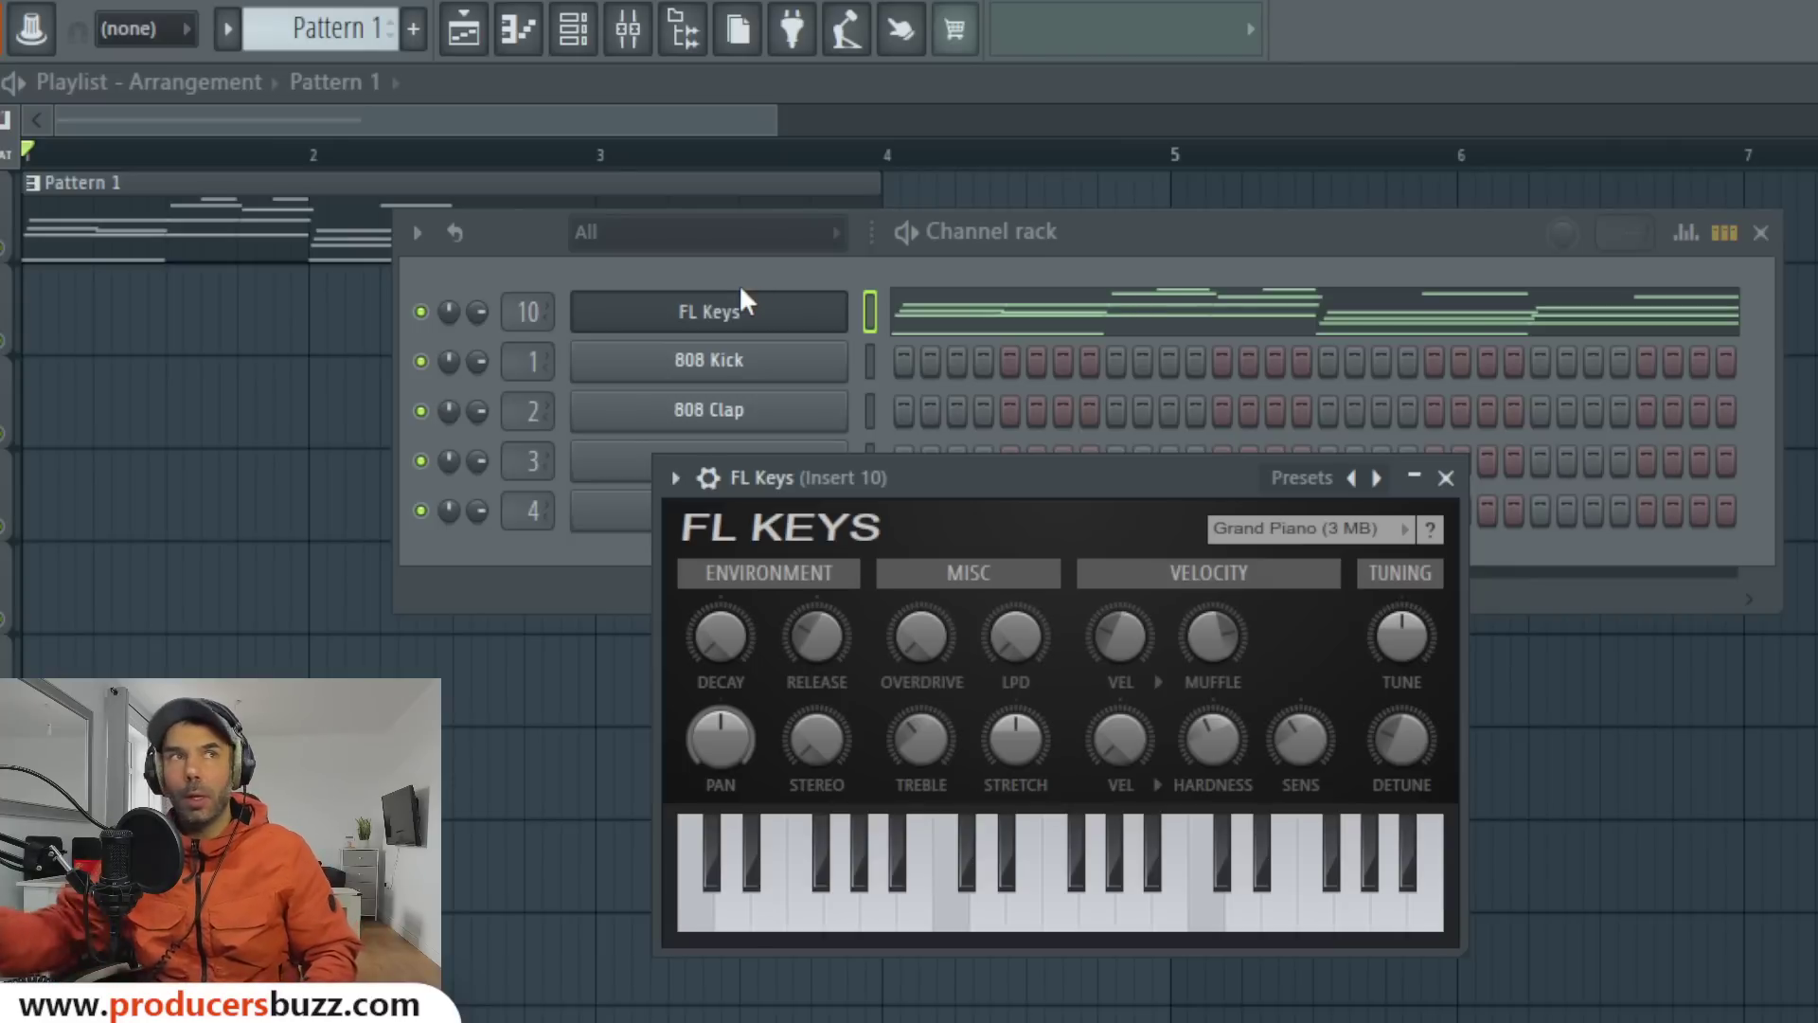
drag(1073, 483, 1140, 404)
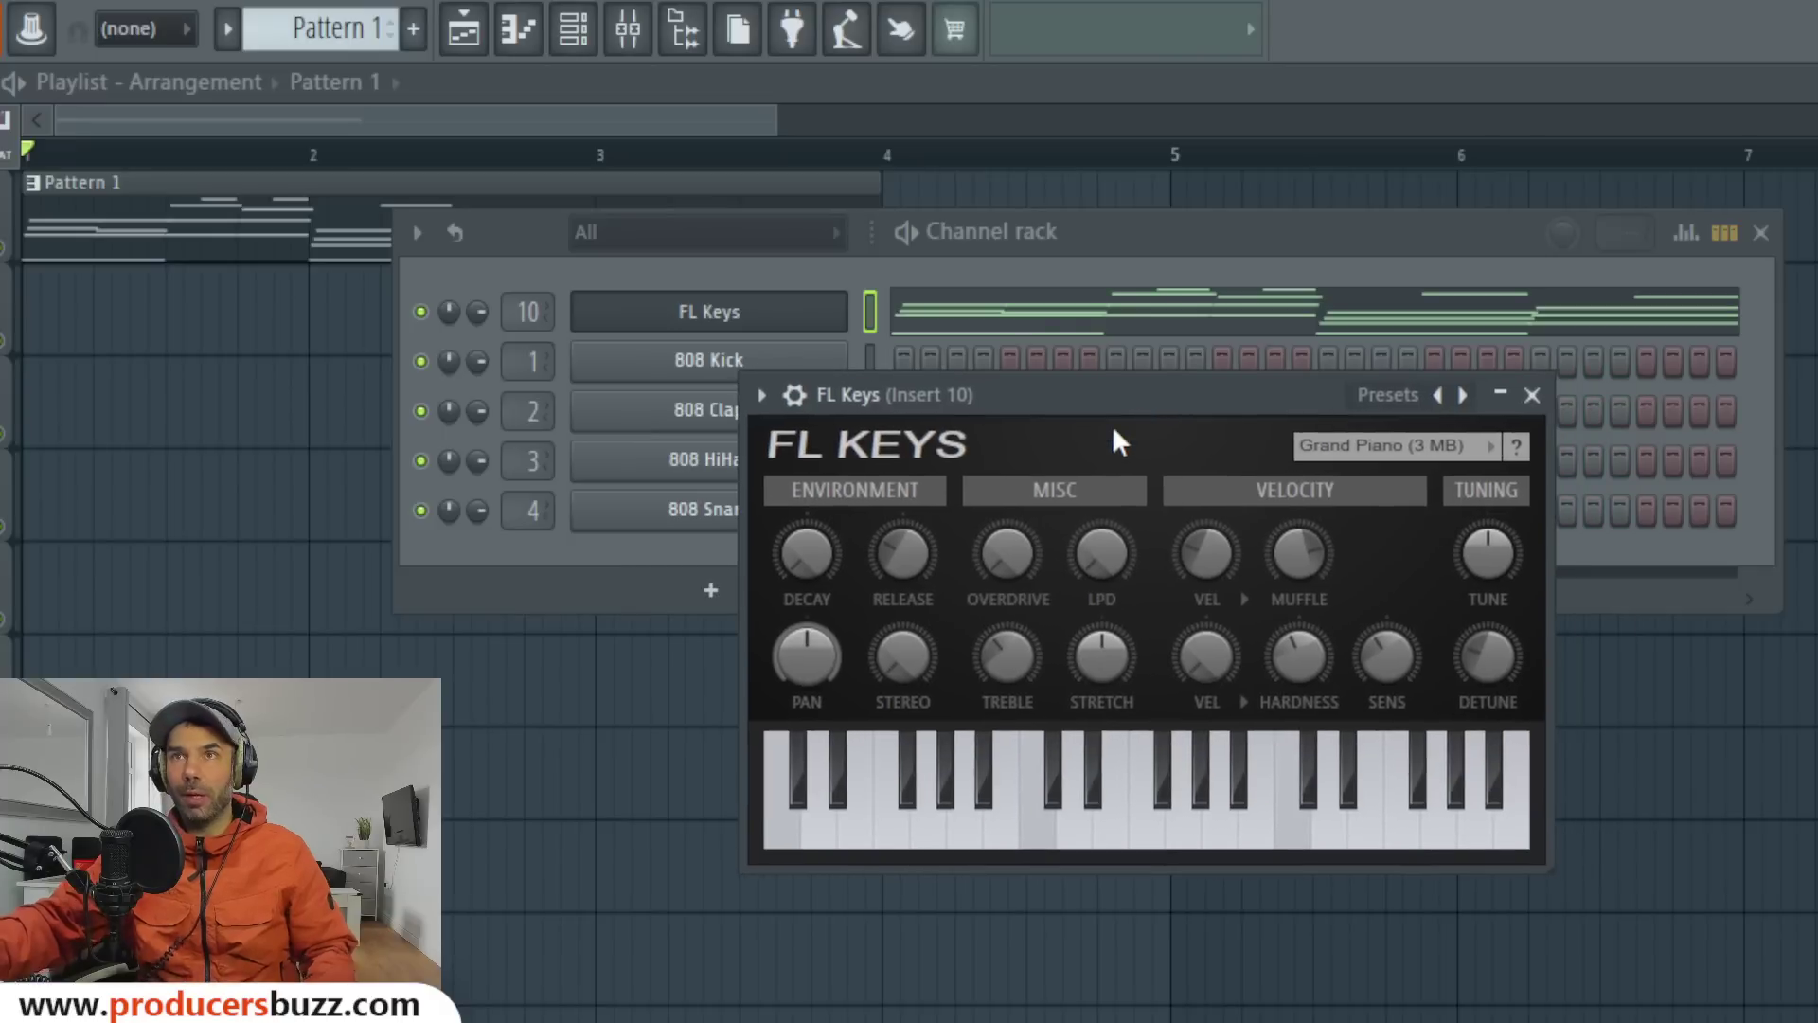